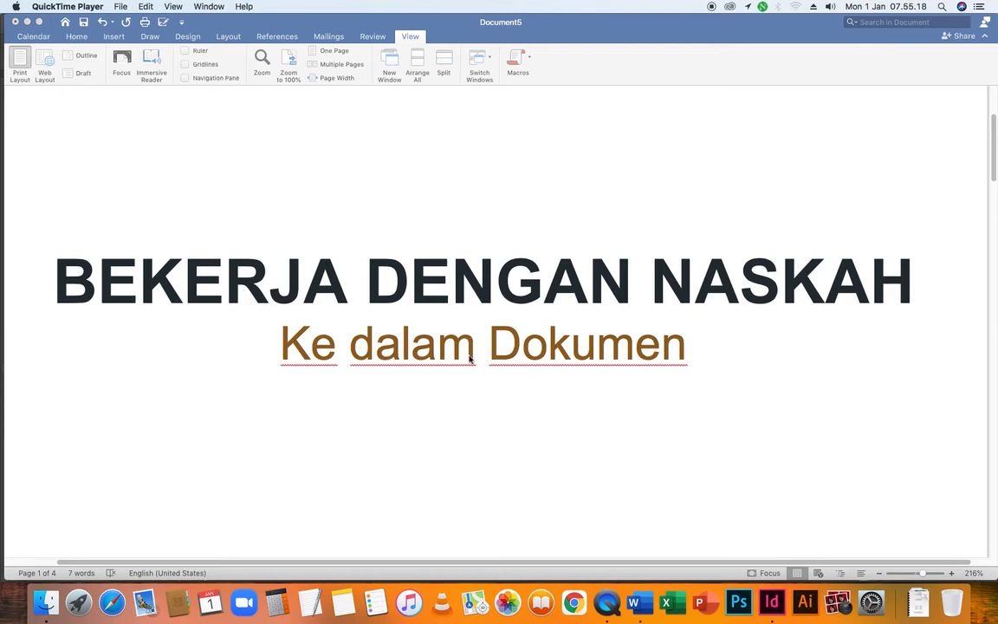
Switch to InDesign and go from the A-Master spread to page 1 of the document
{"action": "left_click", "coordinate": [770, 609]}
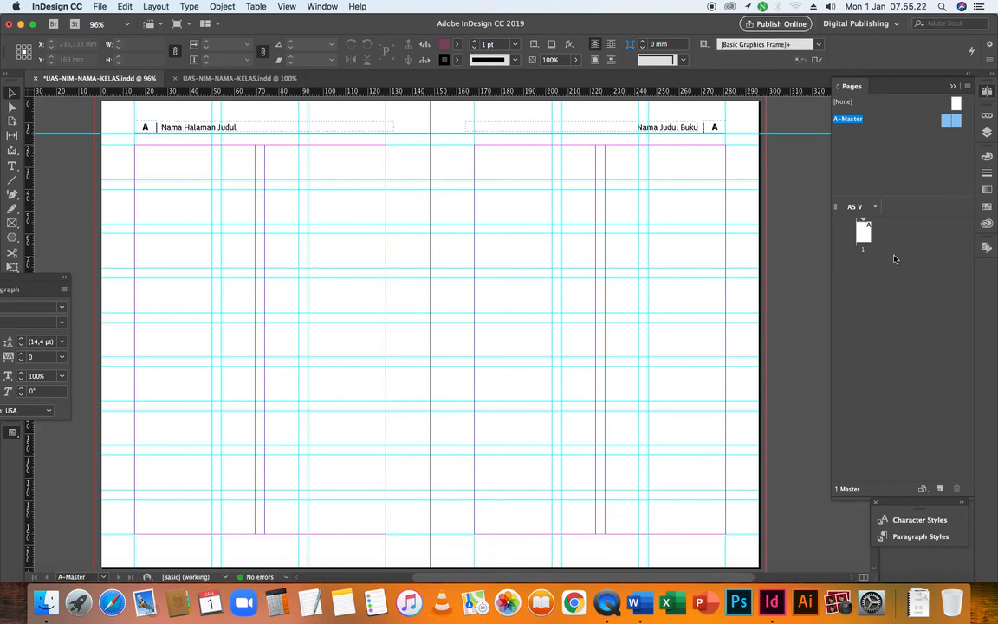
{"action": "double_click", "coordinate": [862, 230]}
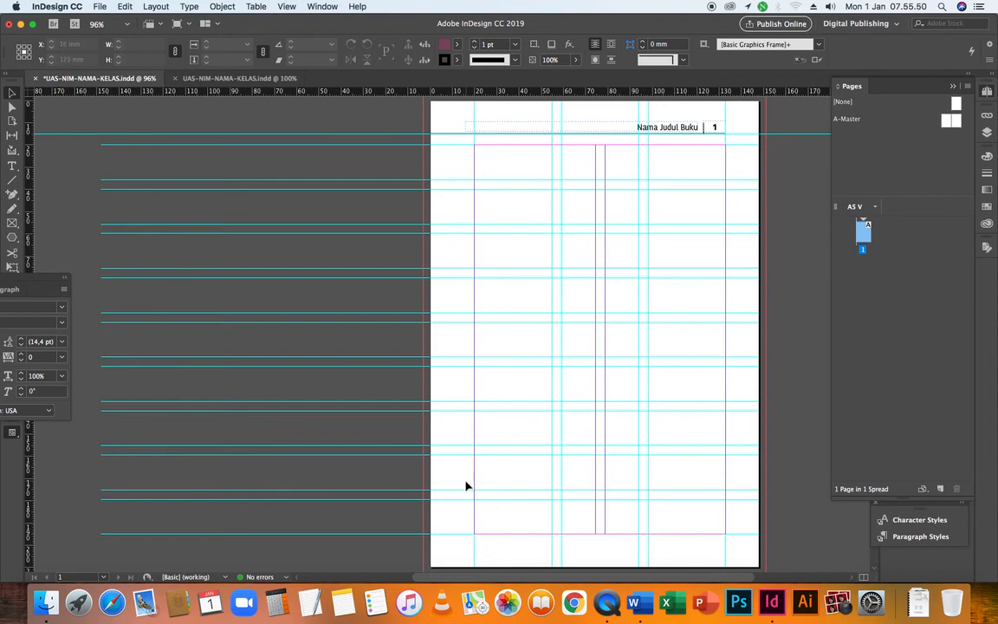
In Finder, locate the manuscript komunikasi pemasaran dan branding in DATA > PERKULIAHAN SMTR 5 > GRAFIKA 2 > Naskah, then return to InDesign
{"action": "left_click", "coordinate": [41, 611]}
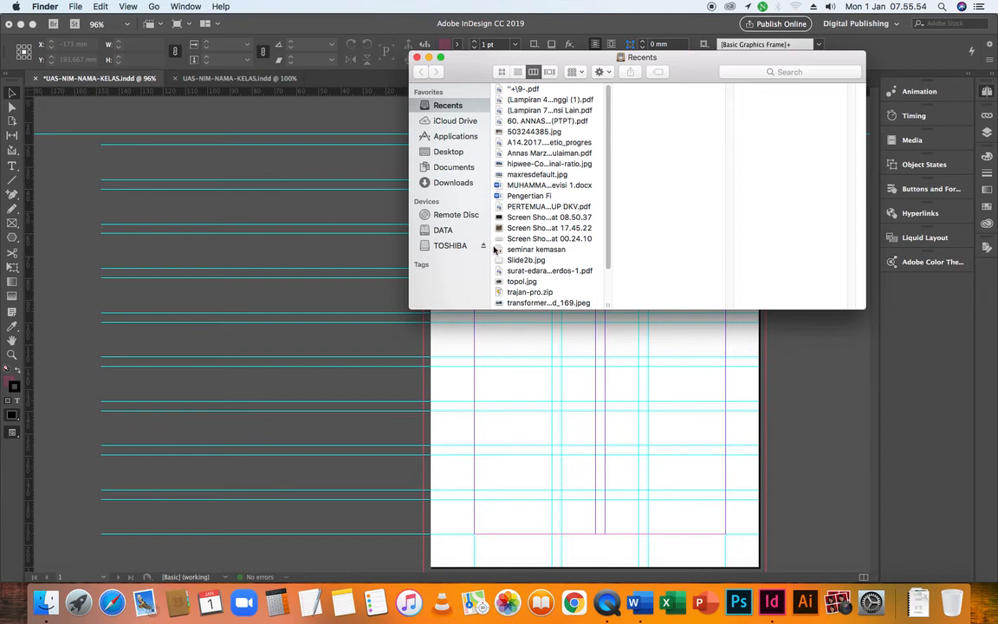
{"action": "left_click", "coordinate": [443, 229]}
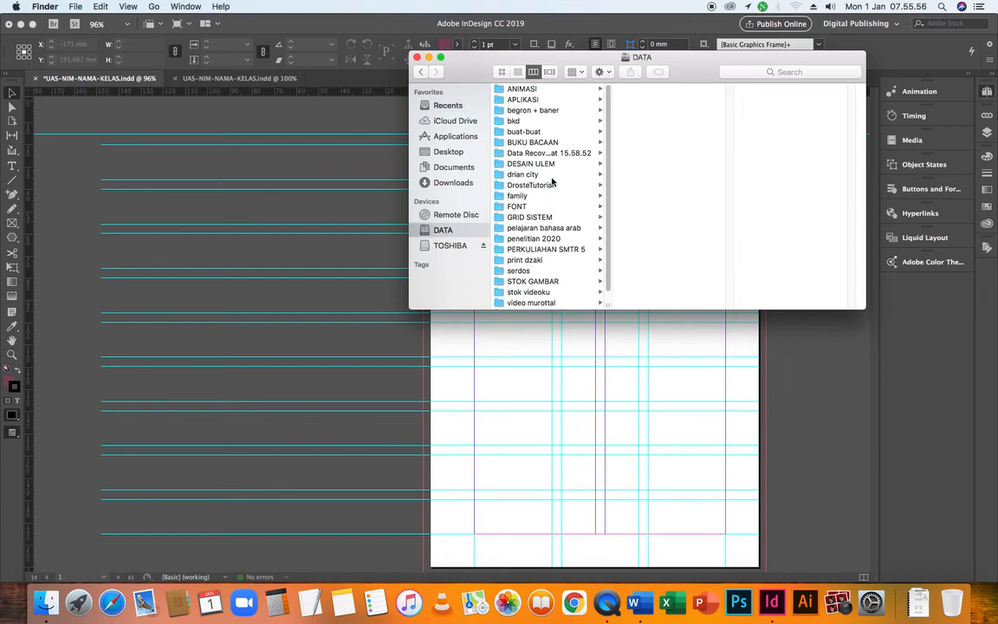
{"action": "left_click", "coordinate": [541, 249]}
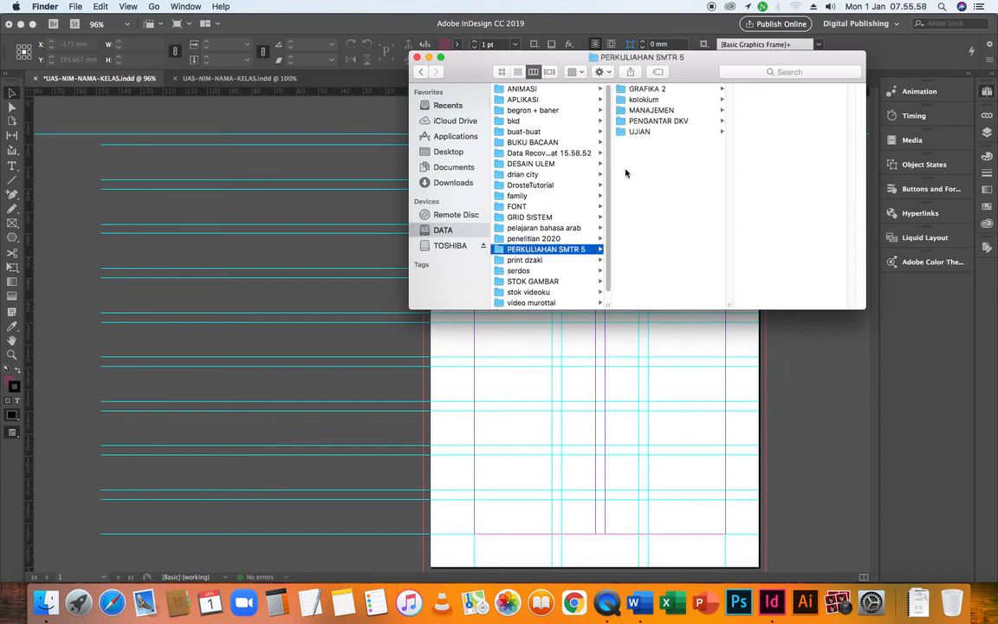
{"action": "left_click", "coordinate": [651, 90]}
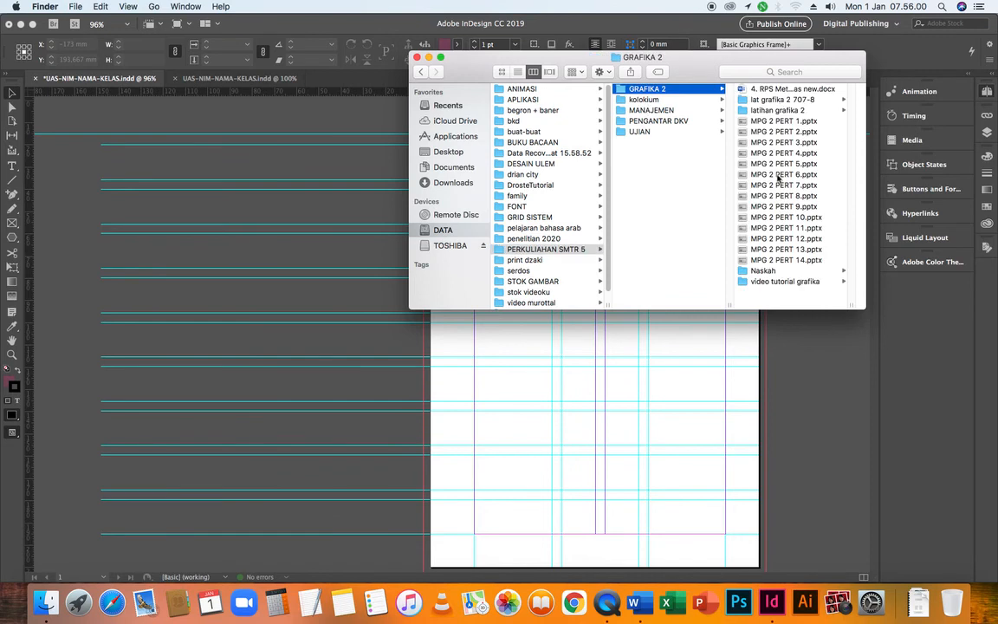
{"action": "left_click", "coordinate": [752, 270]}
{"action": "left_click_drag", "start_coordinate": [641, 70], "coordinate": [398, 160]}
{"action": "left_click", "coordinate": [532, 182]}
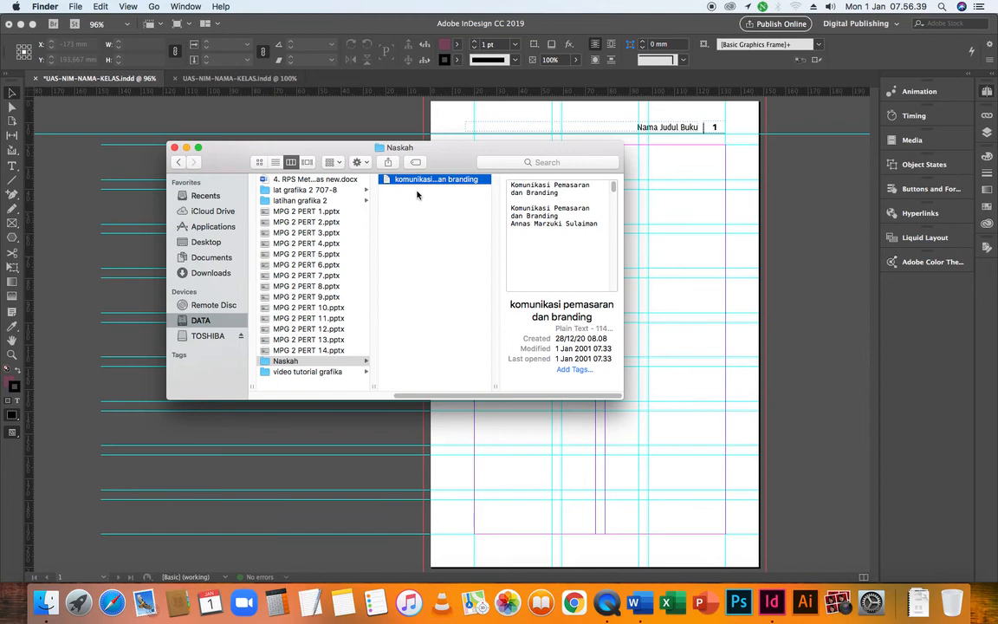
{"action": "left_click", "coordinate": [781, 323]}
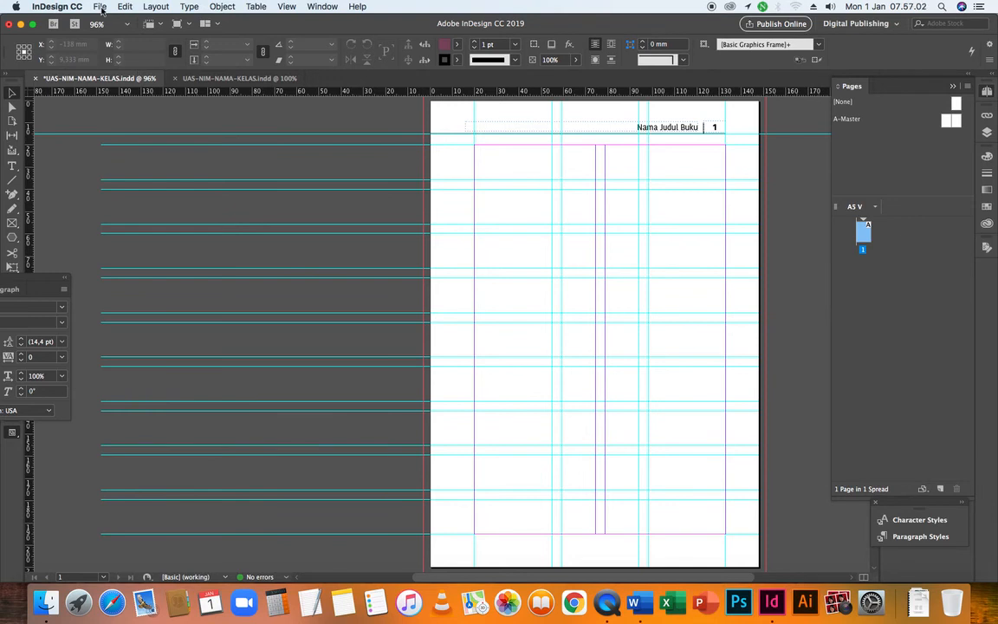
Load the text file komunikasi pemasaran dan branding from the Naskah folder with the Place command
{"action": "left_click", "coordinate": [100, 7]}
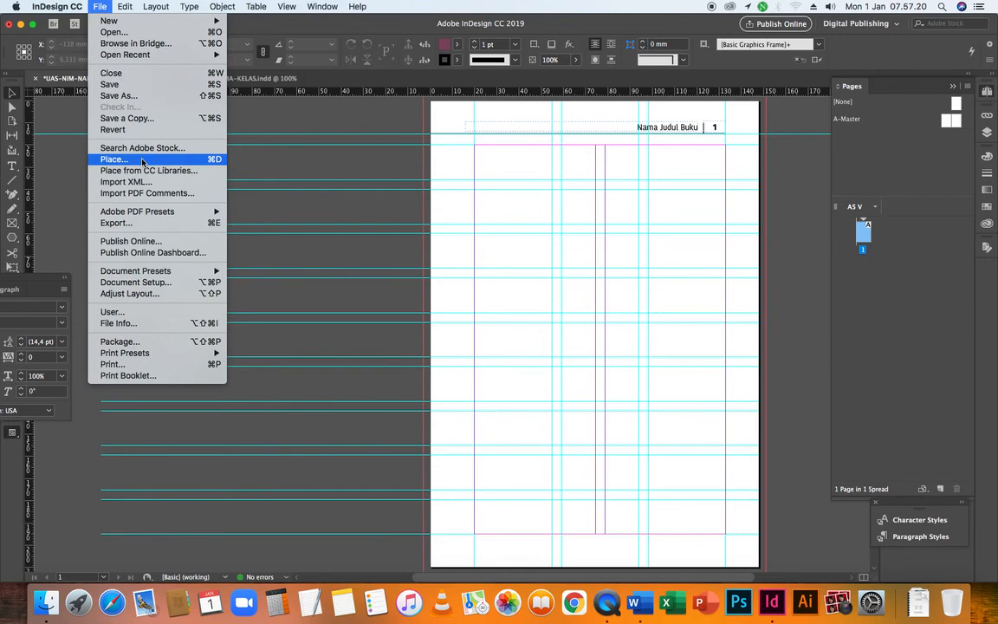
{"action": "left_click", "coordinate": [143, 161]}
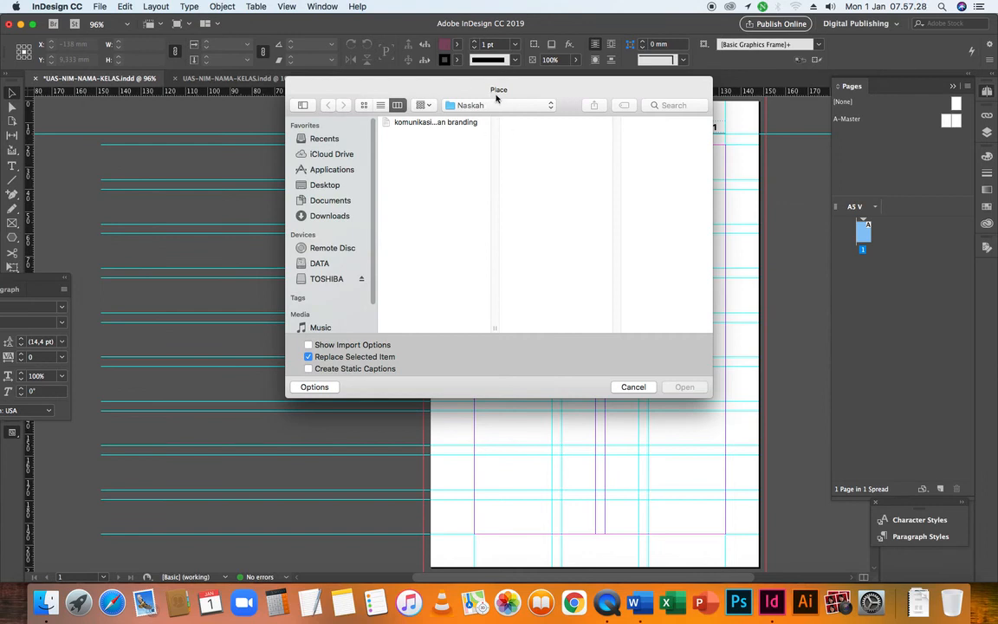
{"action": "left_click_drag", "start_coordinate": [543, 89], "coordinate": [561, 122]}
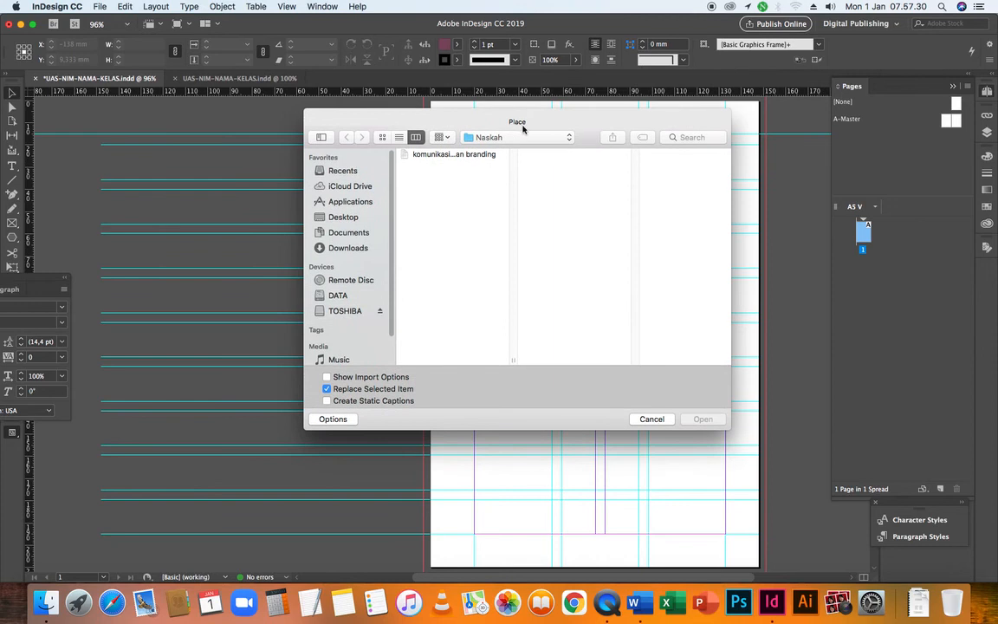
{"action": "left_click", "coordinate": [424, 157]}
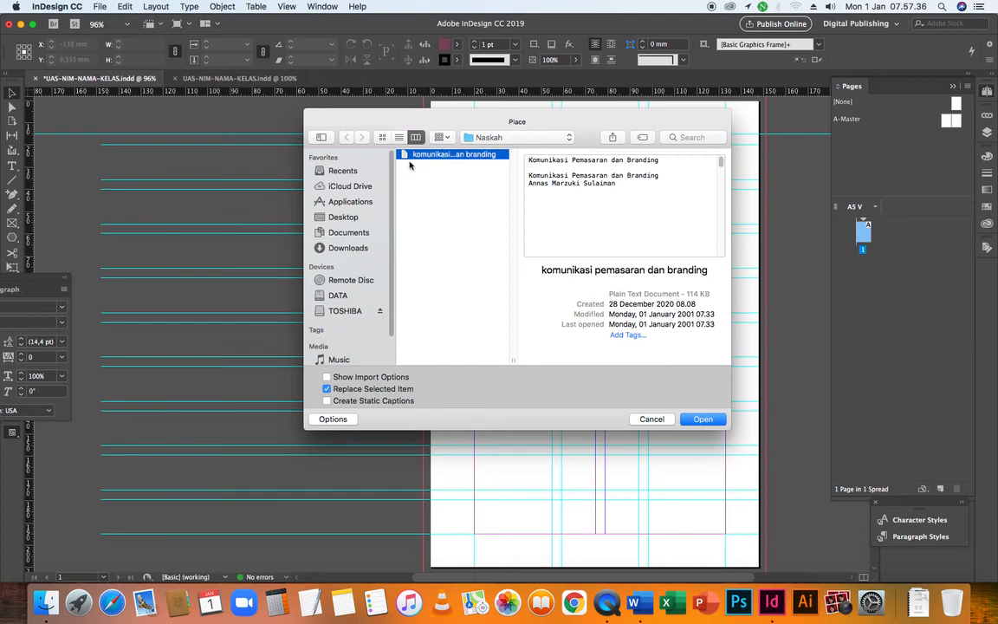
{"action": "left_click", "coordinate": [698, 418]}
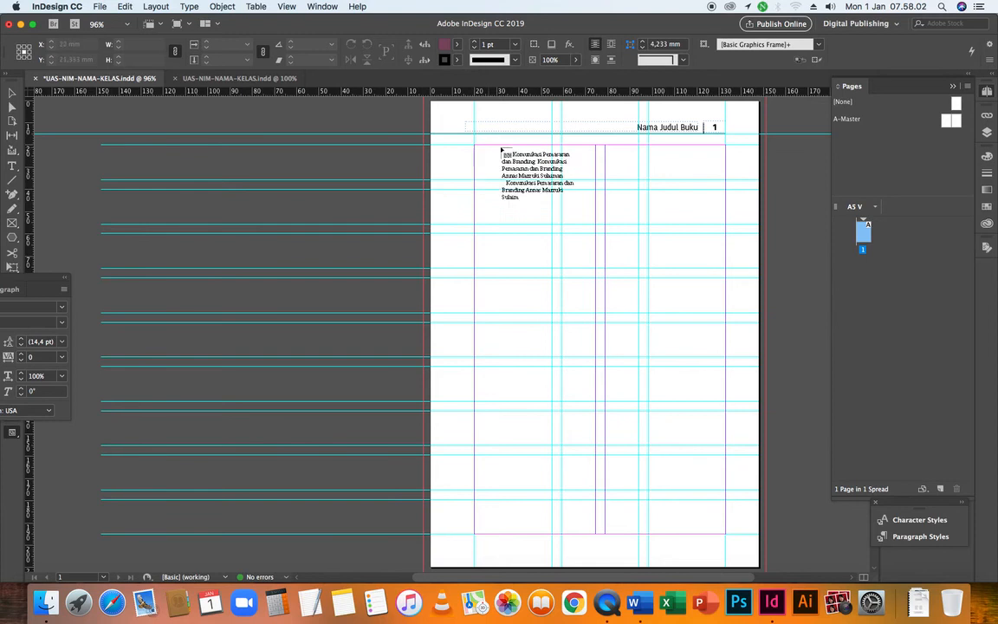
Flow the loaded manuscript text into the left and right columns of page 1
{"action": "left_click_drag", "start_coordinate": [582, 232], "coordinate": [474, 147]}
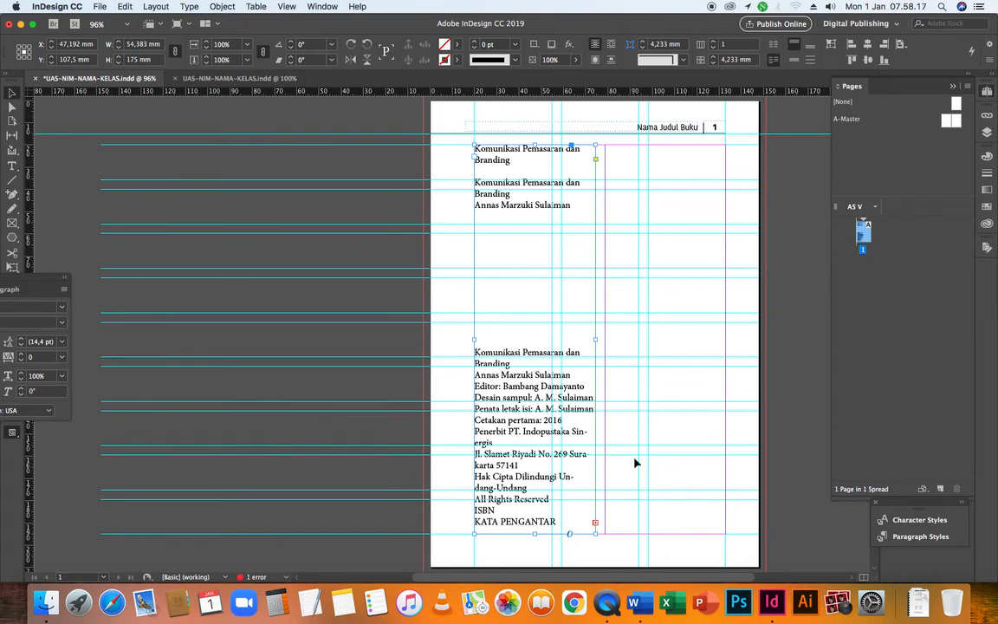
{"action": "key", "text": "super+z"}
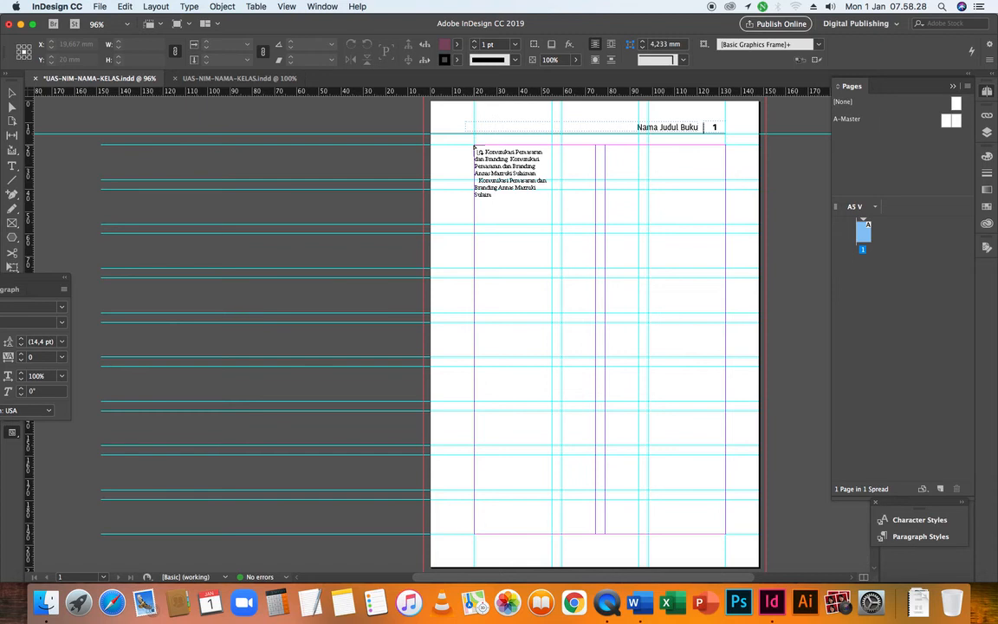
{"action": "left_click", "coordinate": [475, 149]}
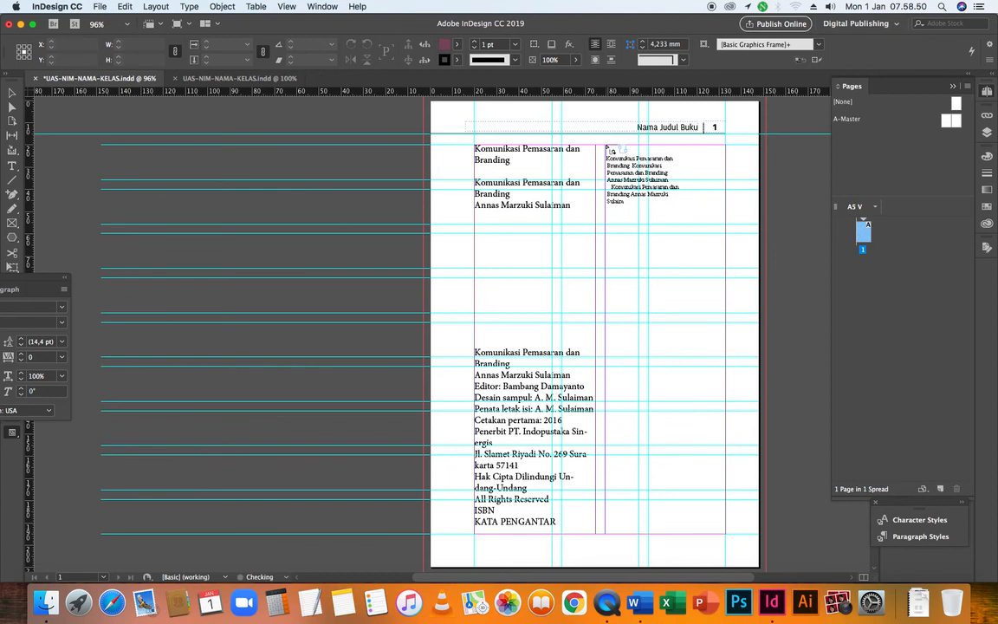
{"action": "left_click", "coordinate": [606, 150]}
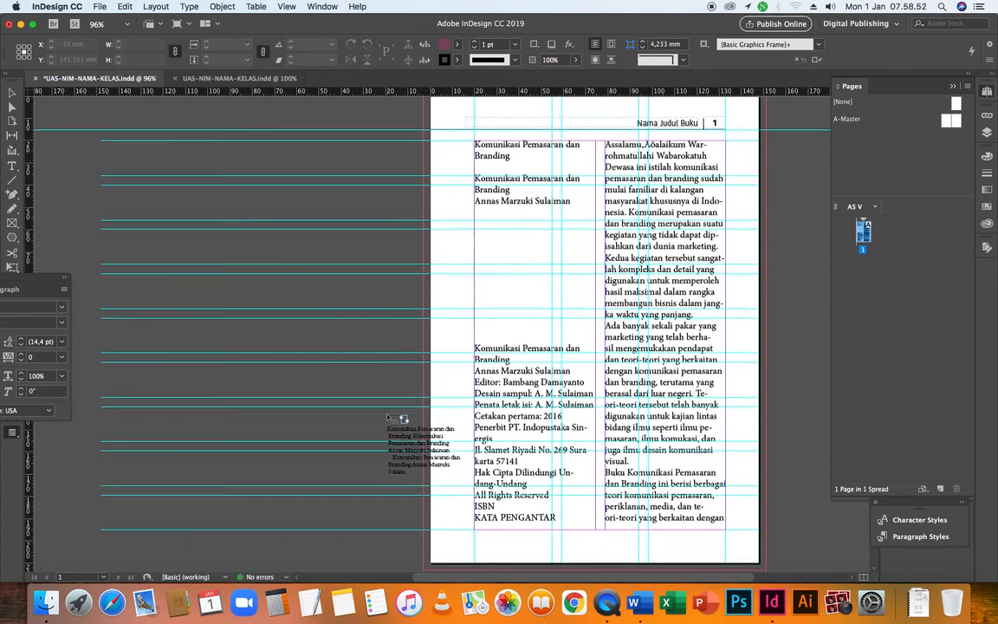
Add pages 2 and 3 and continue the manuscript text through both columns of page 2
{"action": "scroll", "coordinate": [387, 417], "scroll_direction": "down", "scroll_amount": 3}
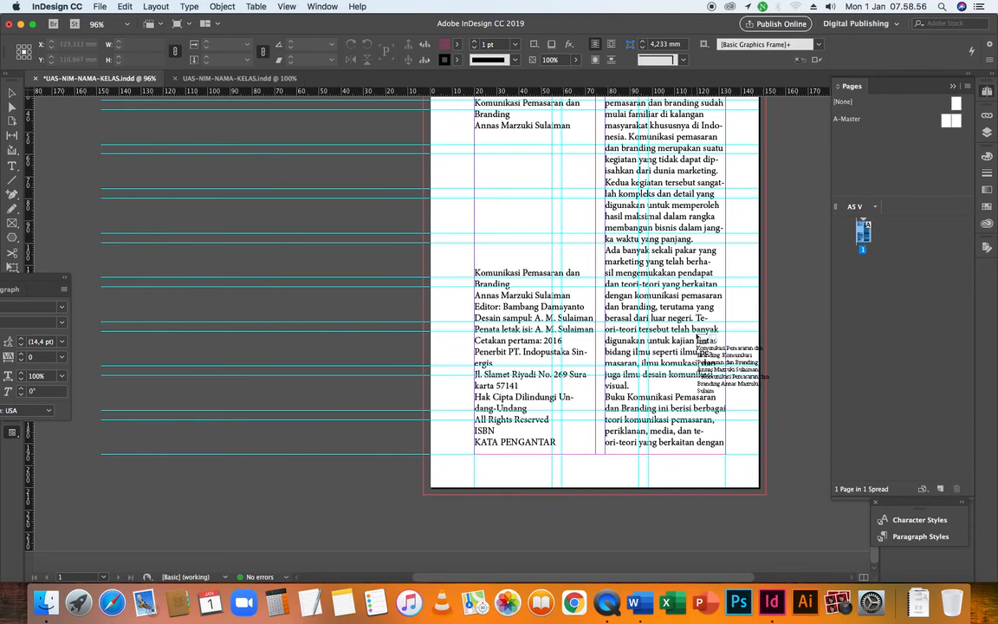
{"action": "left_click", "coordinate": [942, 489]}
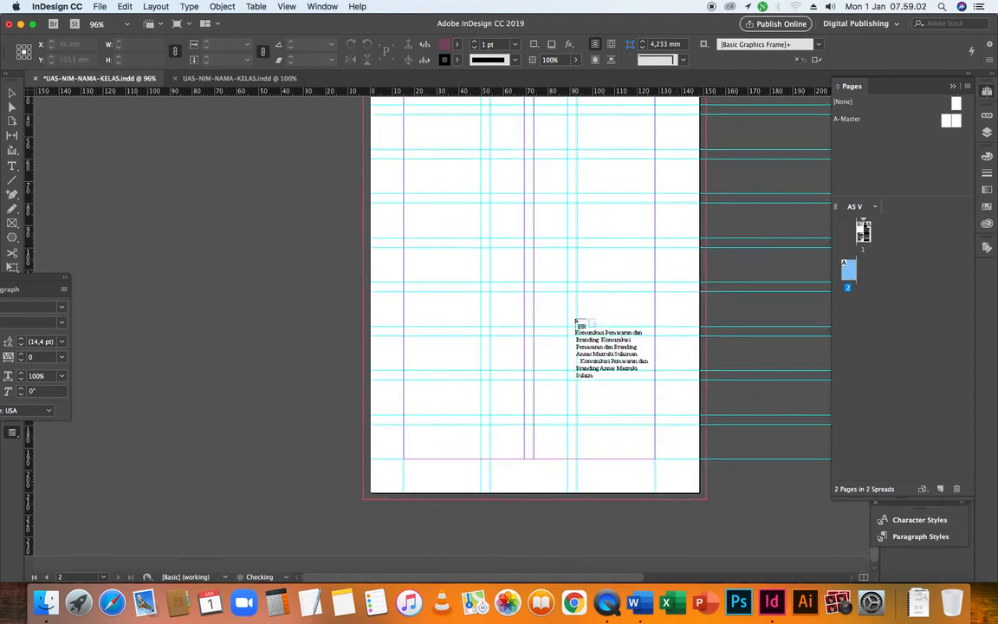
{"action": "scroll", "coordinate": [528, 323], "scroll_direction": "down", "scroll_amount": 10}
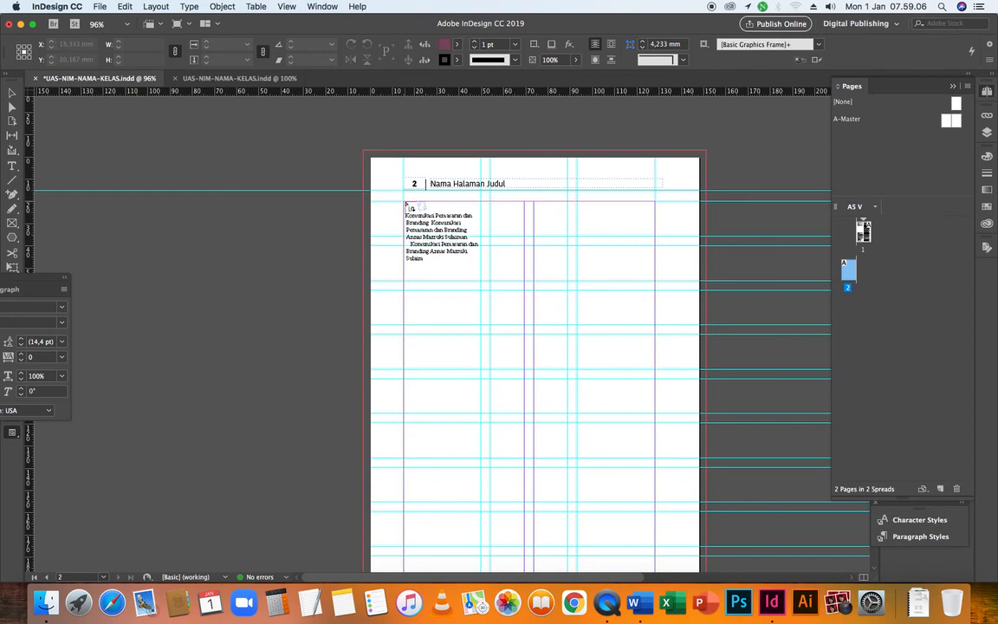
{"action": "left_click", "coordinate": [404, 206]}
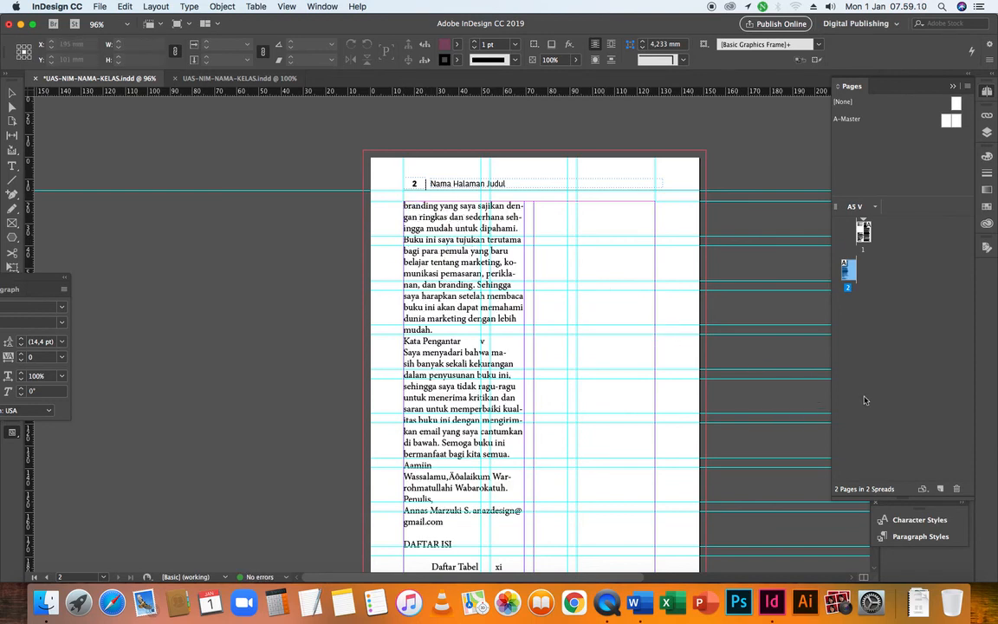
{"action": "left_click", "coordinate": [942, 490]}
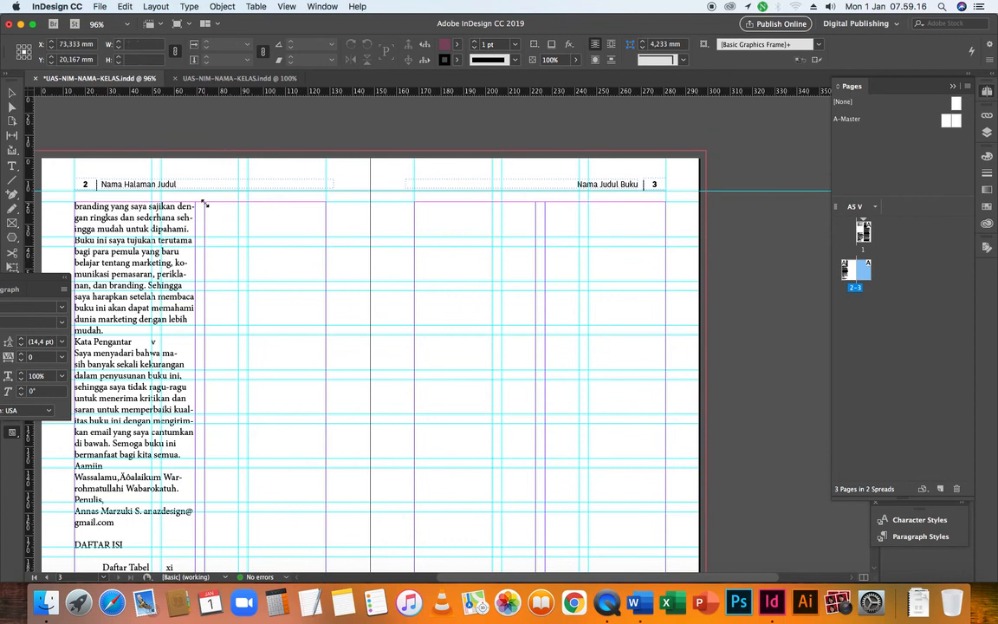
{"action": "left_click", "coordinate": [266, 227]}
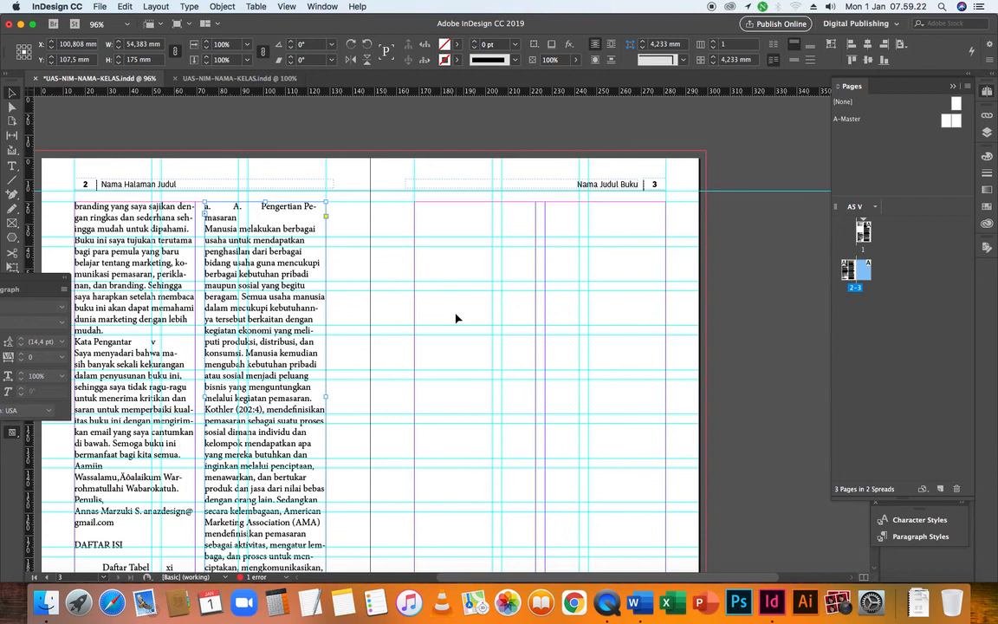
Continue the overset text from page 2 into linked frames in both columns of page 3
{"action": "scroll", "coordinate": [457, 319], "scroll_direction": "down", "scroll_amount": 3}
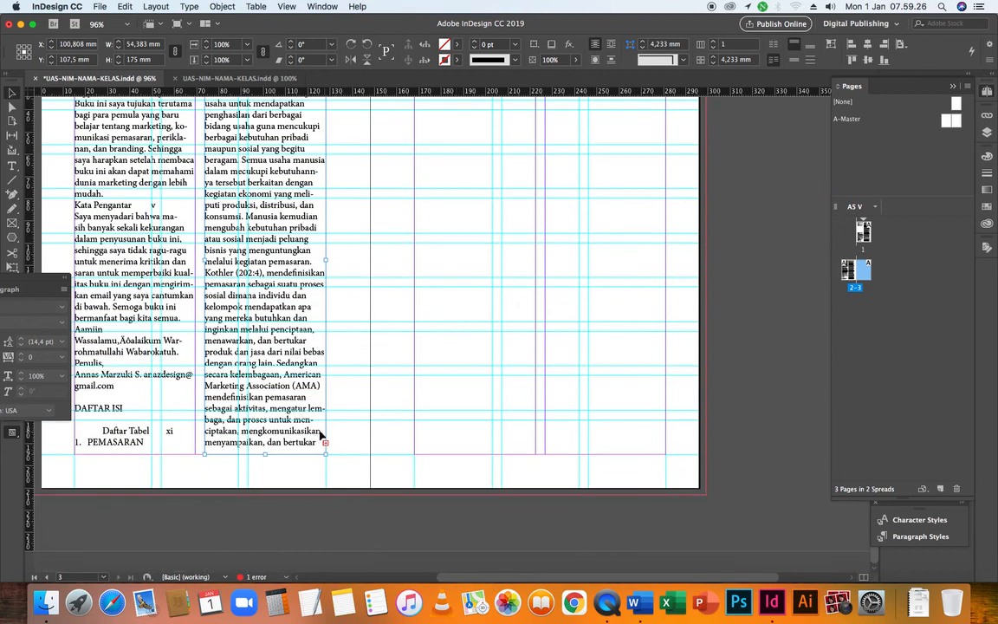
{"action": "scroll", "coordinate": [325, 443], "scroll_direction": "up", "scroll_amount": 1}
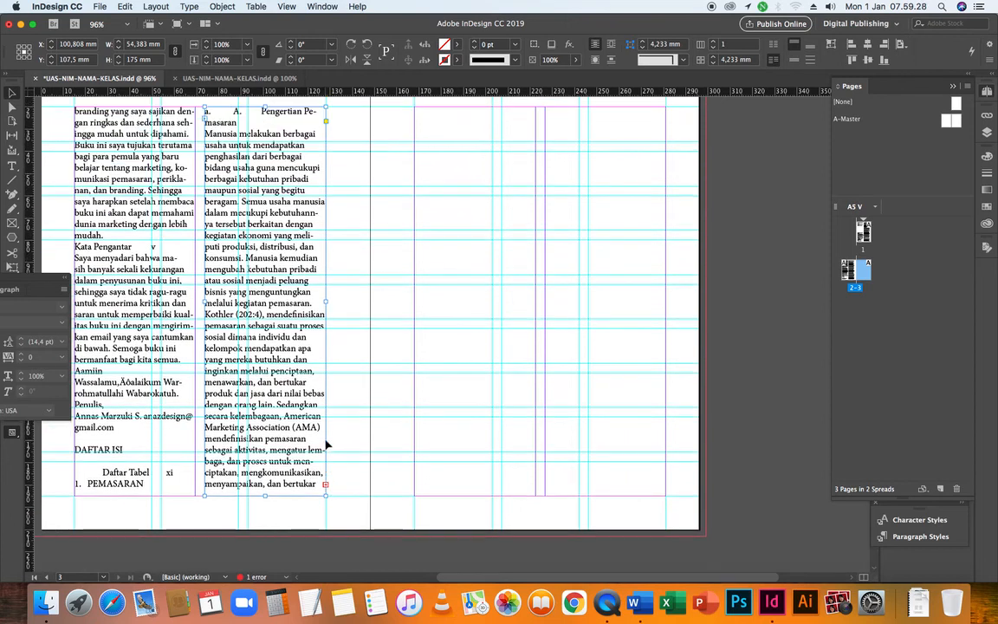
{"action": "scroll", "coordinate": [350, 477], "scroll_direction": "up", "scroll_amount": 2}
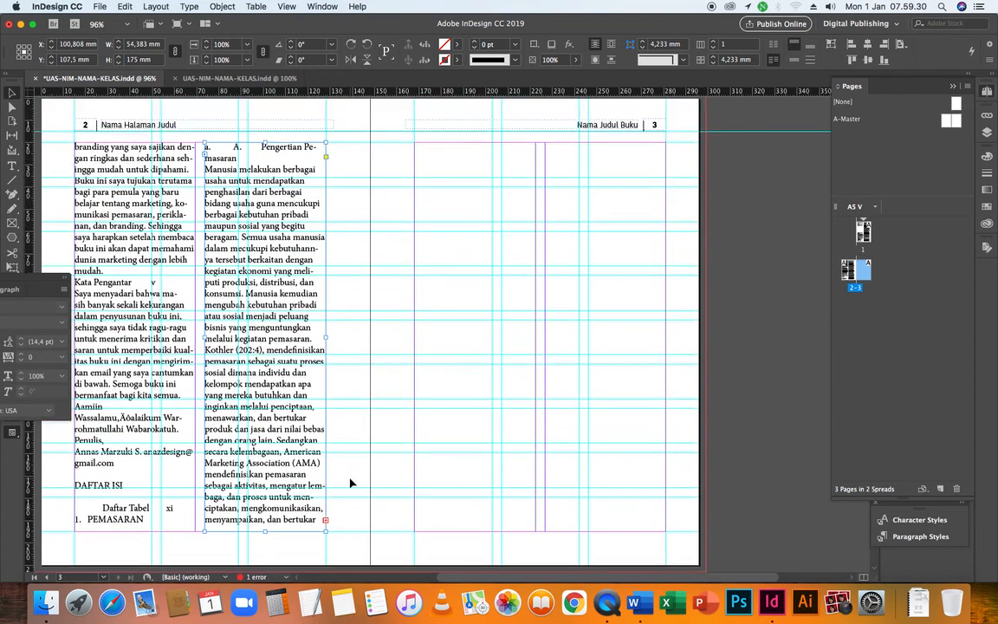
{"action": "left_click", "coordinate": [325, 522]}
{"action": "left_click", "coordinate": [415, 144]}
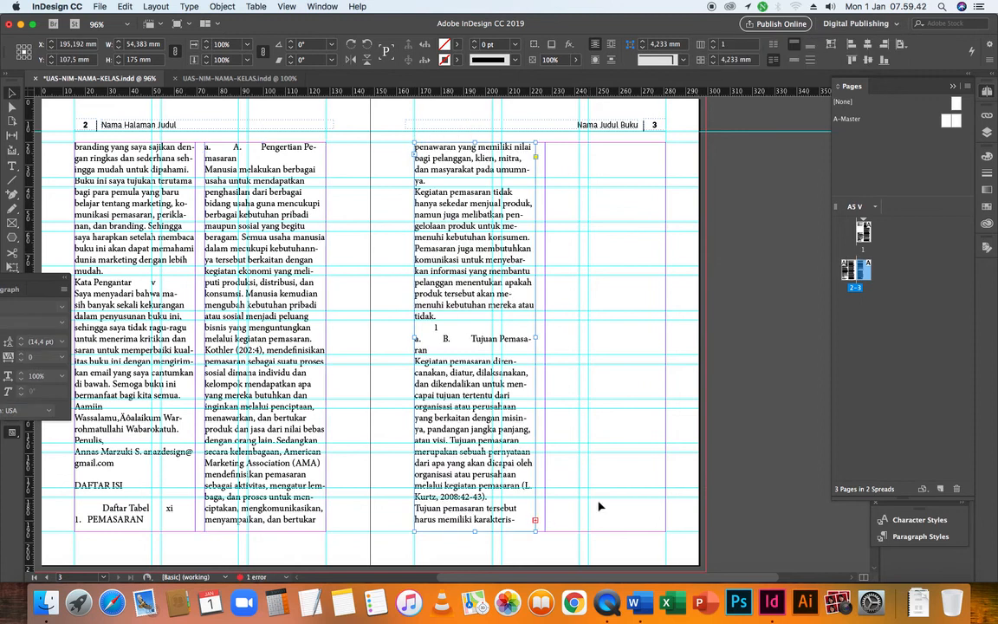
{"action": "left_click", "coordinate": [534, 520]}
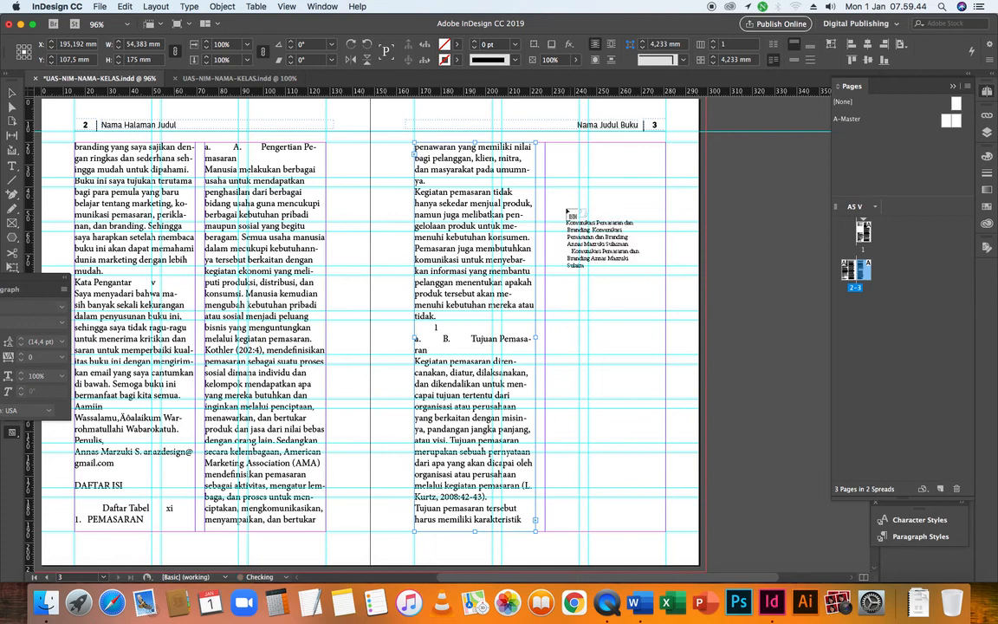
{"action": "left_click", "coordinate": [546, 147]}
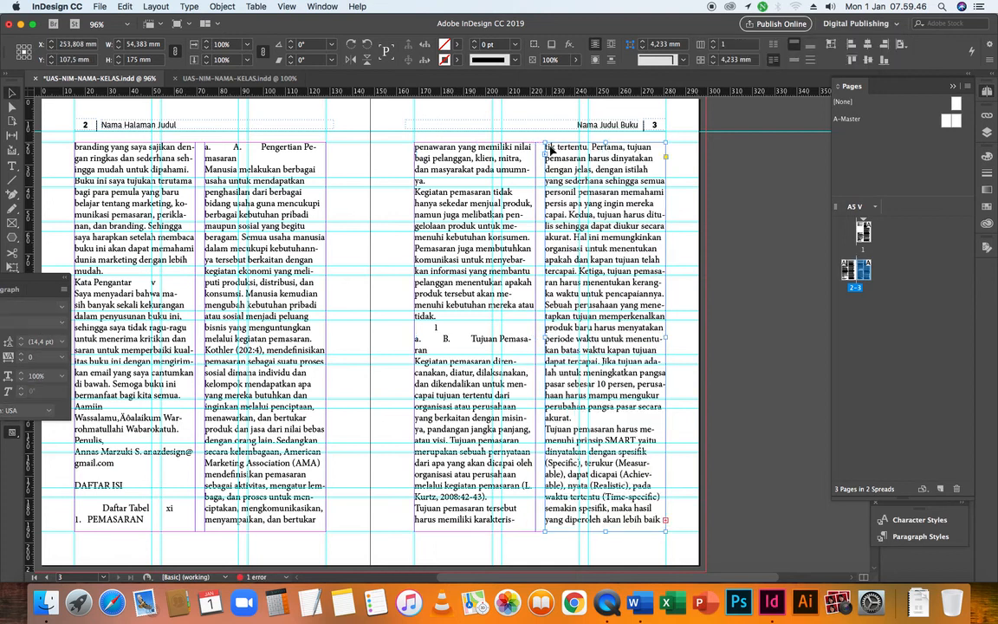
Add page 4 and continue the overset text from page 3 into its left column
{"action": "left_click", "coordinate": [939, 488]}
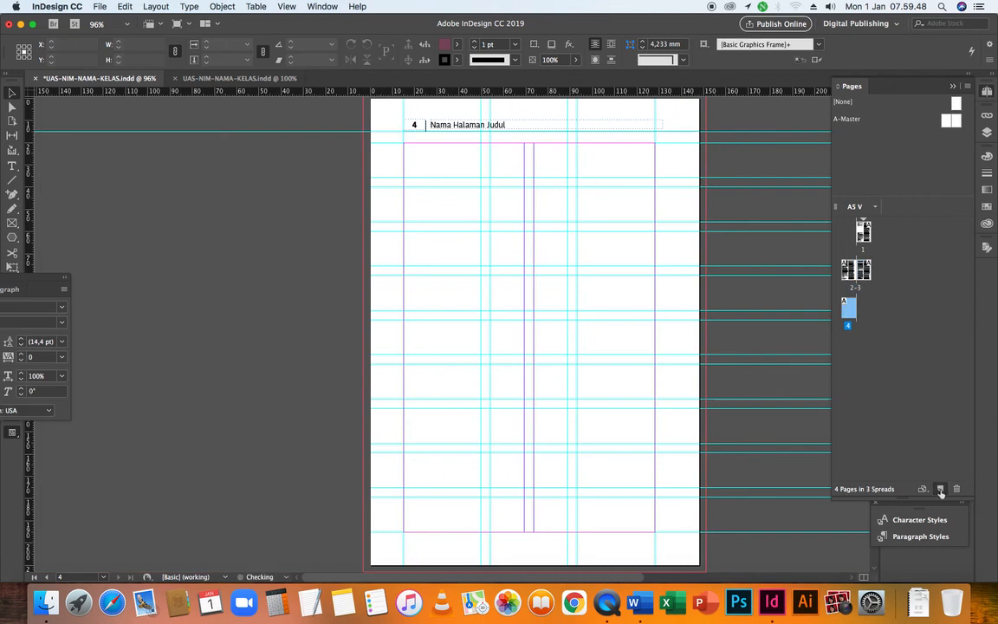
{"action": "double_click", "coordinate": [855, 270]}
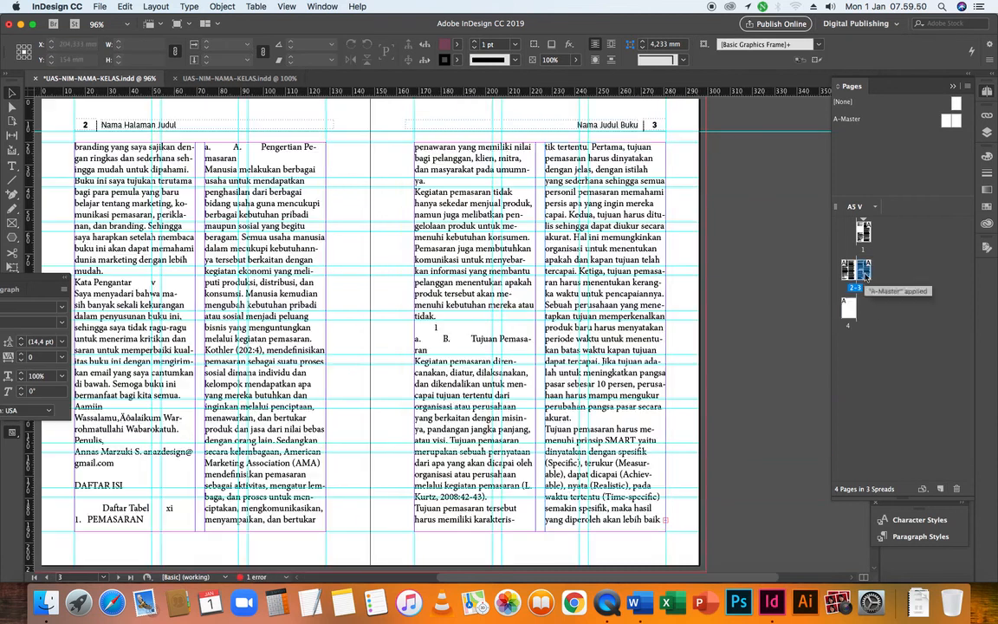
{"action": "left_click", "coordinate": [665, 522]}
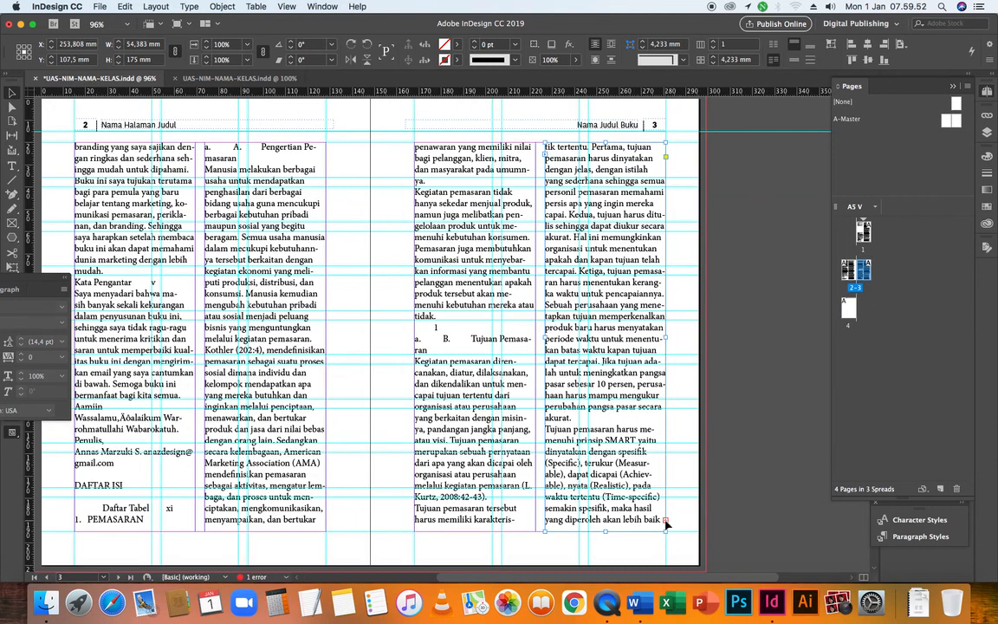
{"action": "left_click", "coordinate": [666, 522]}
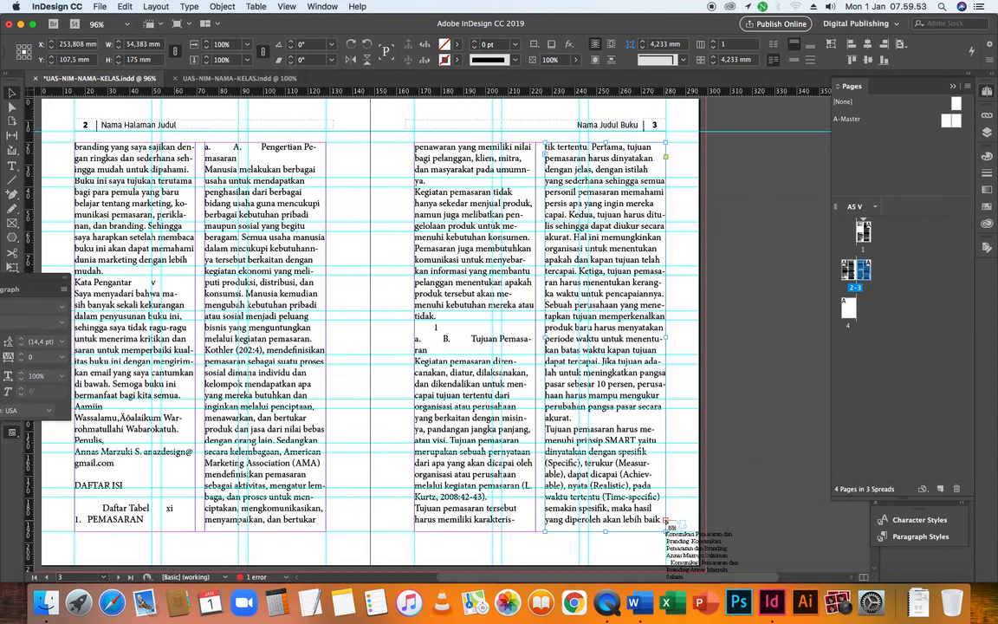
{"action": "left_click", "coordinate": [847, 307]}
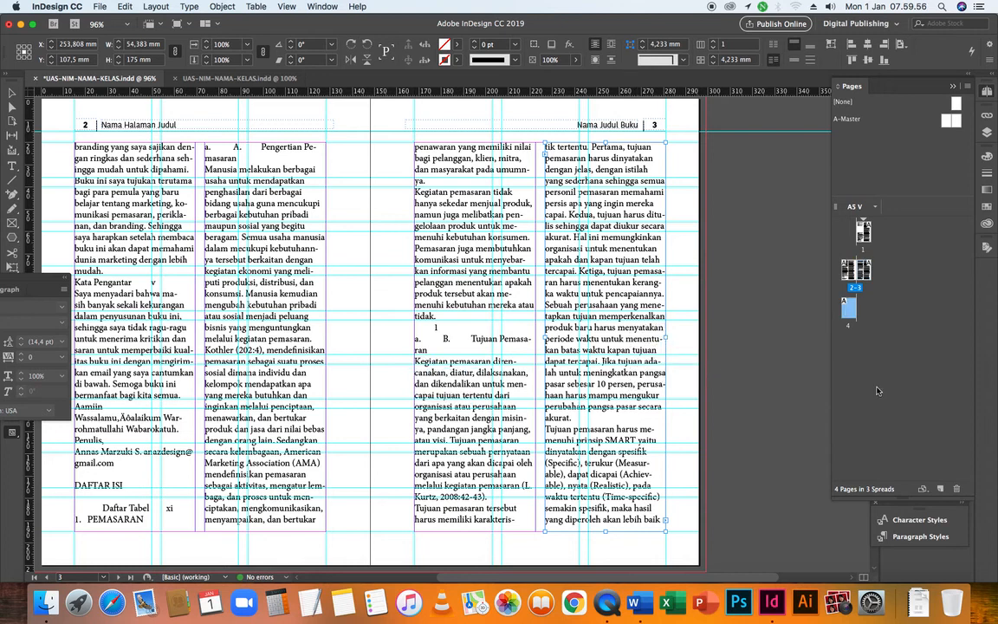
{"action": "double_click", "coordinate": [849, 305]}
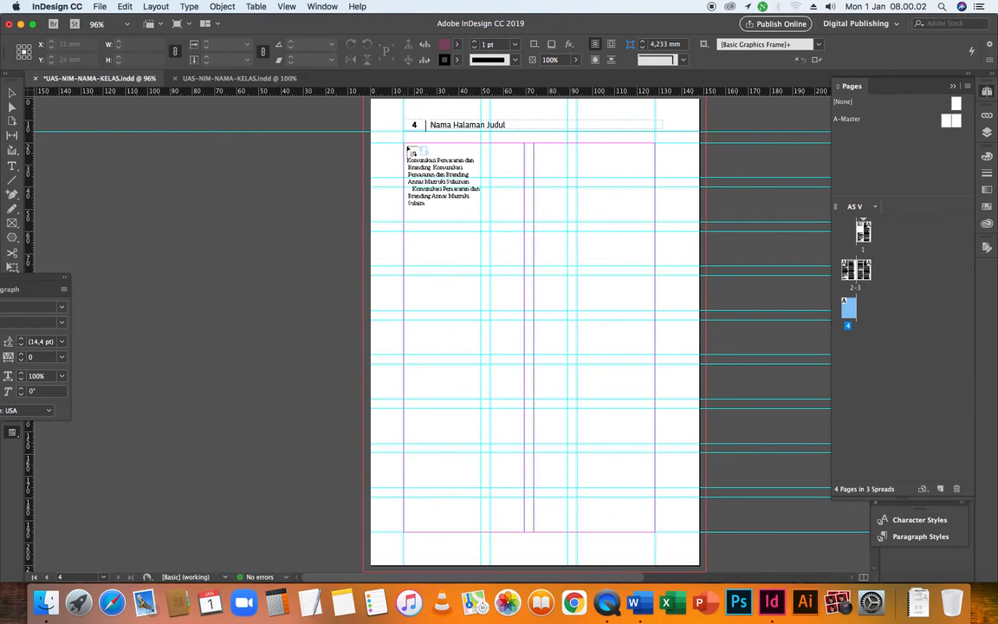
{"action": "left_click", "coordinate": [405, 149]}
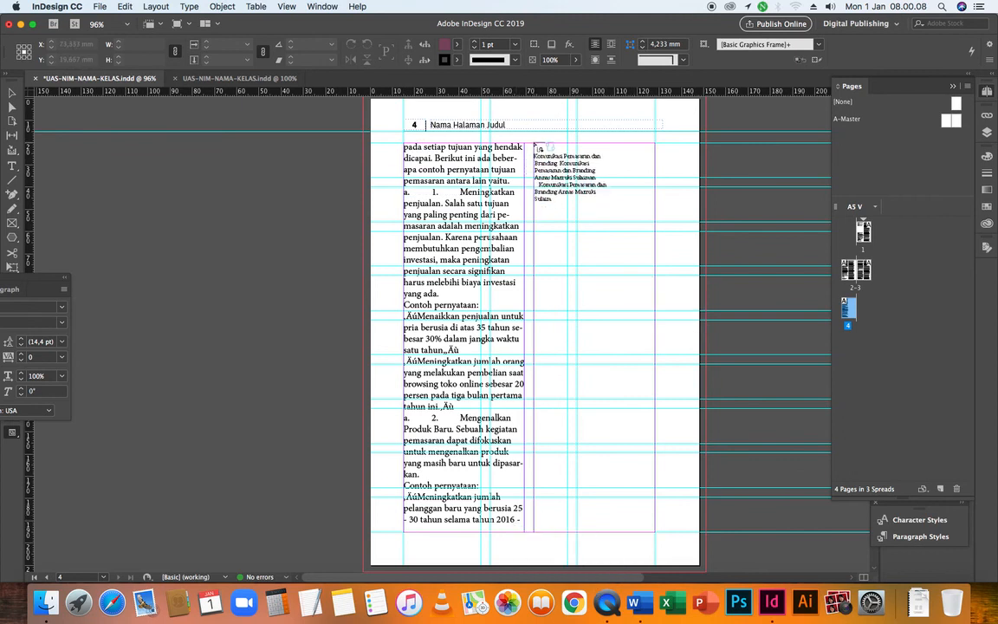
Continue the loaded overset text into the right column of page 4
{"action": "left_click", "coordinate": [574, 201]}
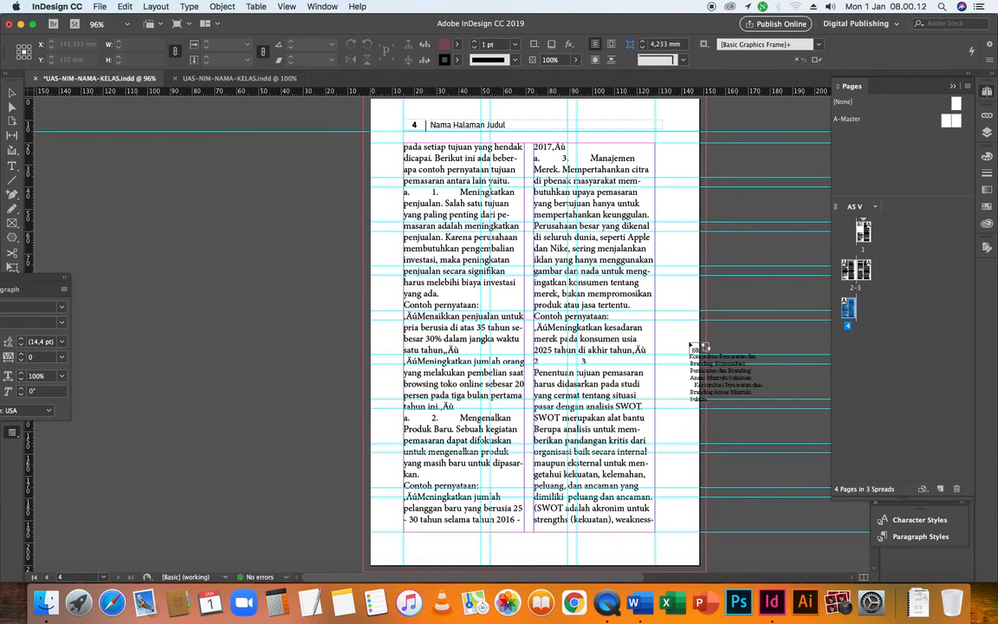
Undo all the manual column placements and added pages, back to the loaded manuscript text on an empty page 1
{"action": "key", "text": "super+z"}
{"action": "key", "text": "super+z"}
{"action": "key", "text": "super+z"}
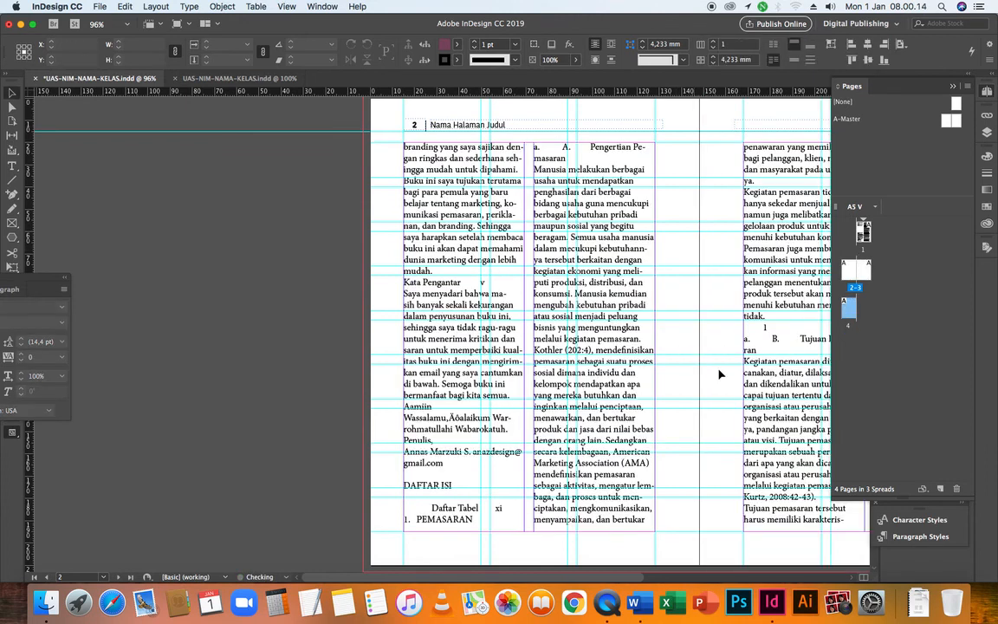
{"action": "key", "text": "super+z"}
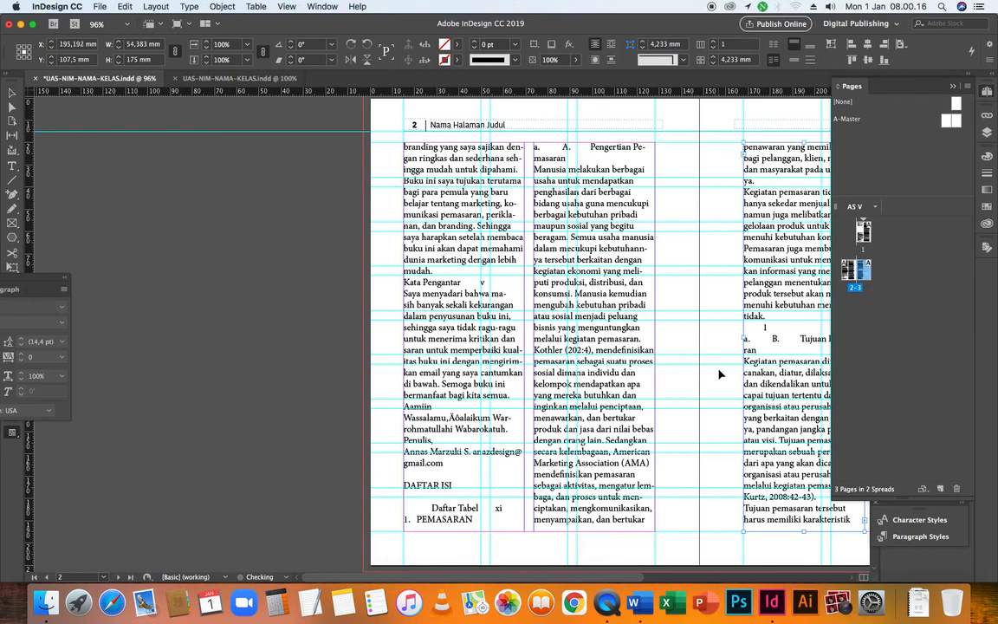
{"action": "key", "text": "super+z"}
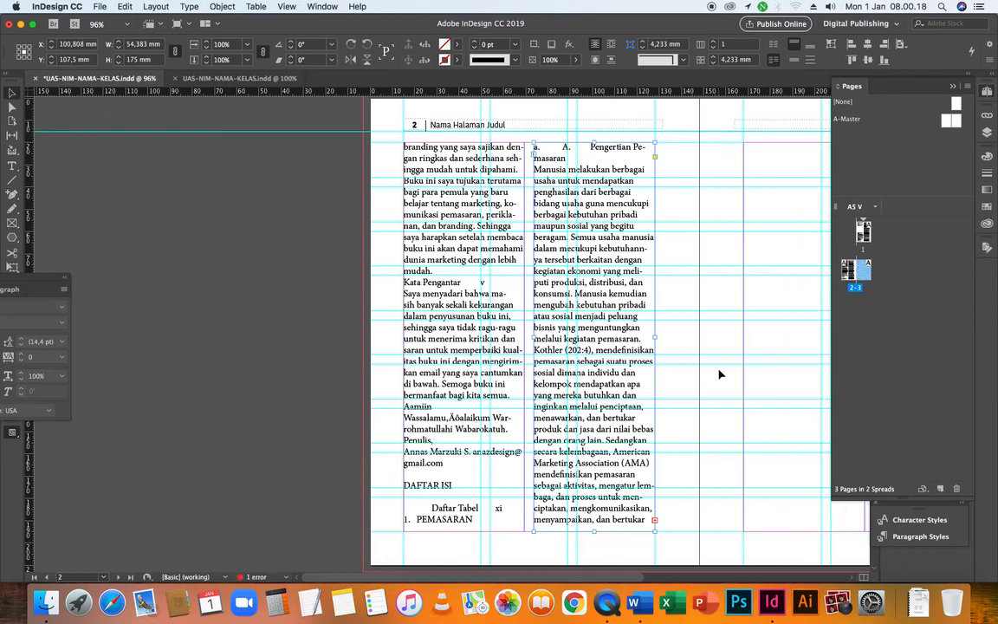
{"action": "key", "text": "super+z"}
{"action": "key", "text": "super+z"}
{"action": "key", "text": "super+z"}
{"action": "key", "text": "super+z"}
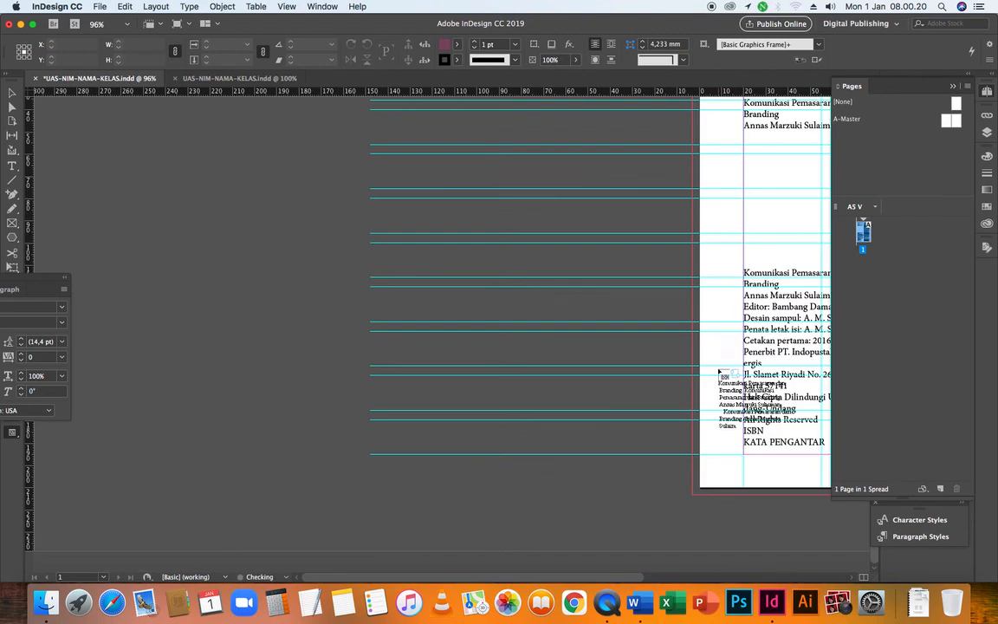
{"action": "key", "text": "super+z"}
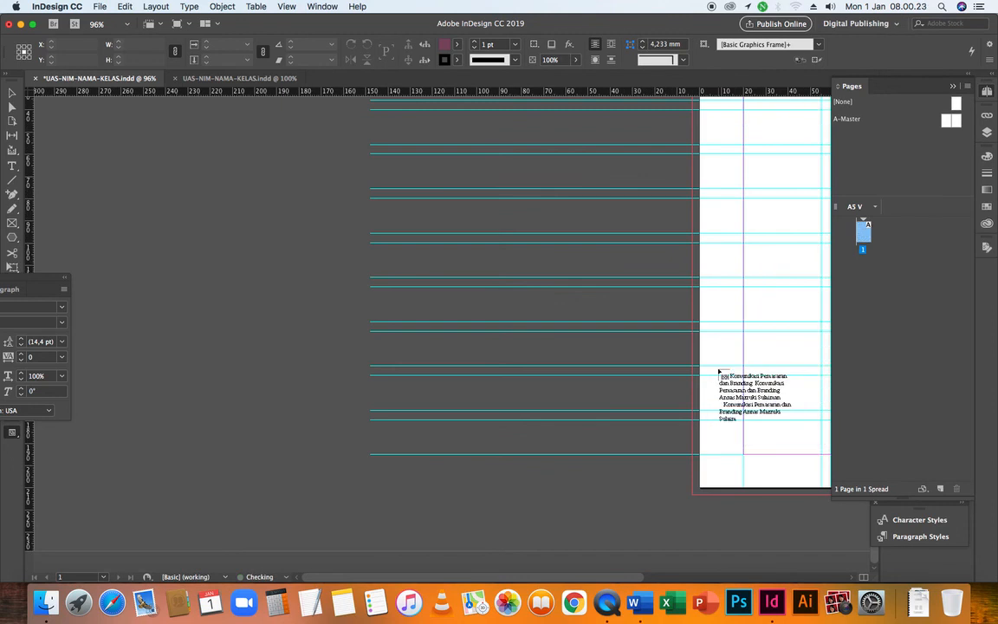
Autoflow the loaded manuscript from the upper-left margin corner of page 1, filling both columns and adding the required pages automatically
{"action": "key", "text": "space"}
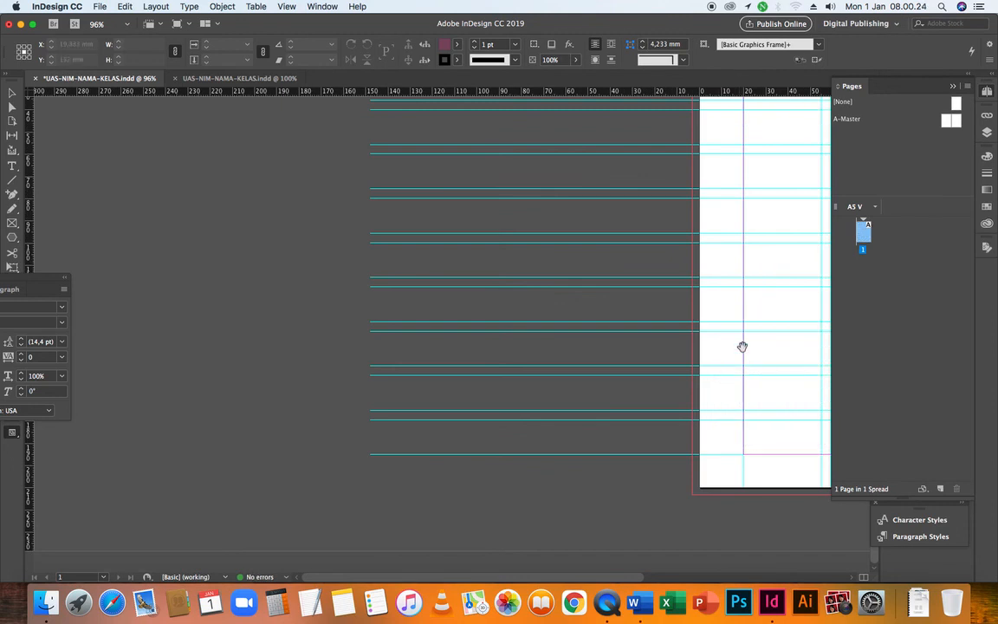
{"action": "left_click_drag", "start_coordinate": [741, 345], "coordinate": [410, 423]}
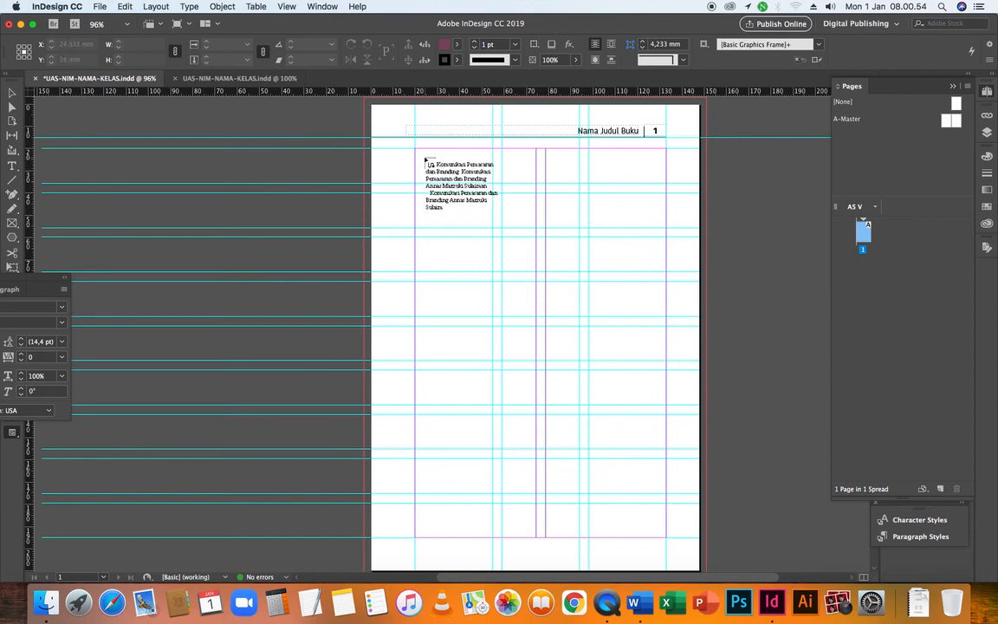
{"action": "left_click", "coordinate": [416, 151]}
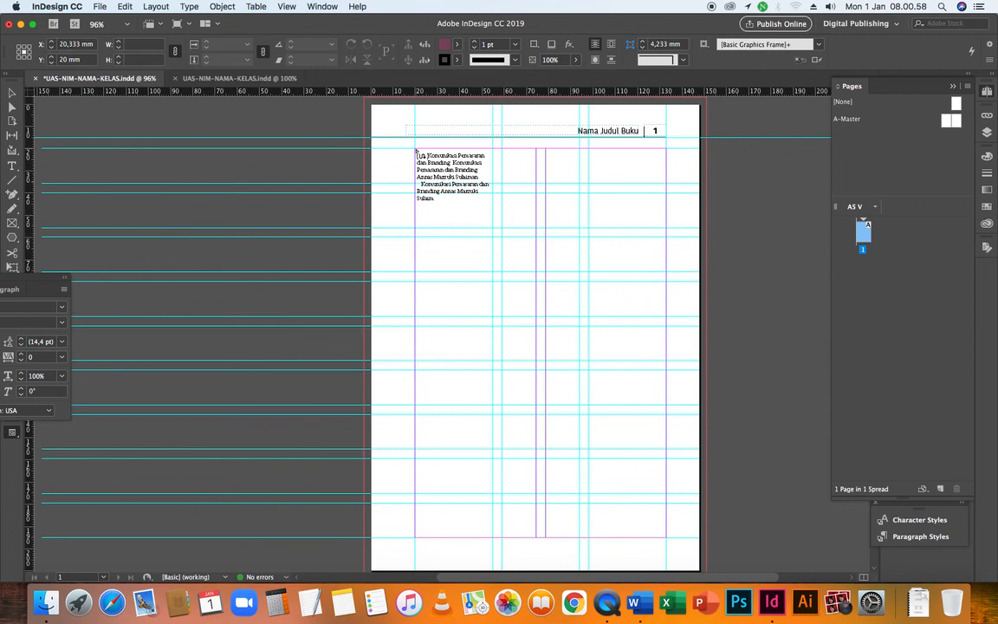
{"action": "left_click", "coordinate": [415, 152], "text": "shift"}
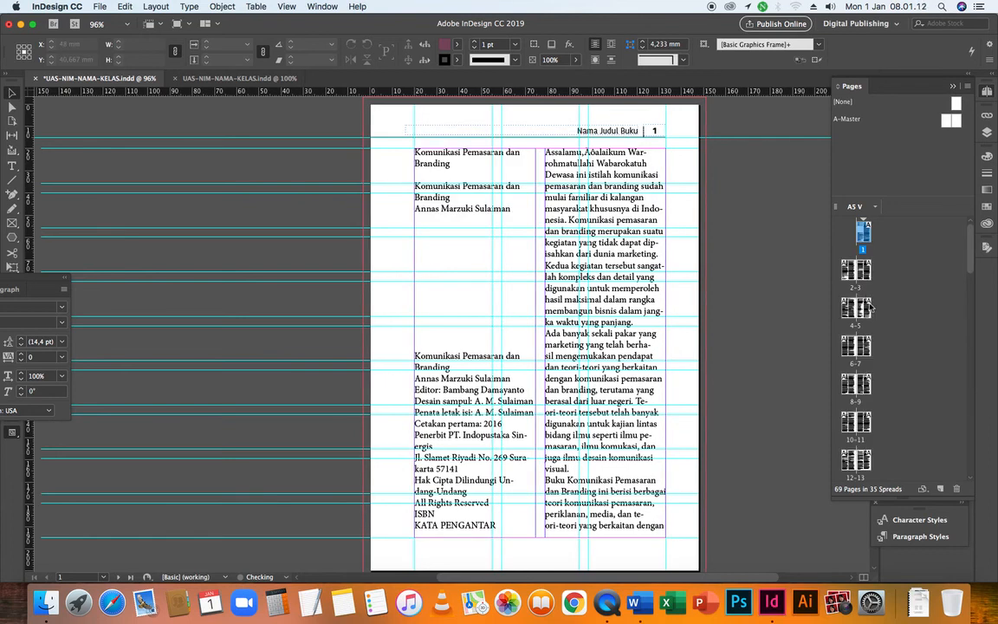
Look through the generated spreads up to the last one and check where the text ends on page 69
{"action": "scroll", "coordinate": [871, 306], "scroll_direction": "down", "scroll_amount": 2}
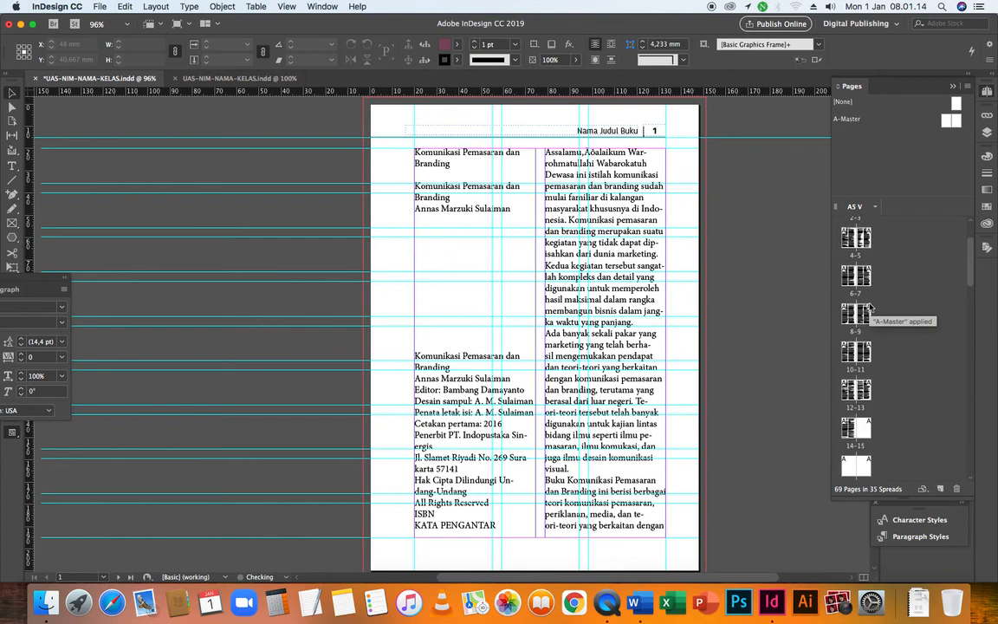
{"action": "scroll", "coordinate": [866, 312], "scroll_direction": "down", "scroll_amount": 2}
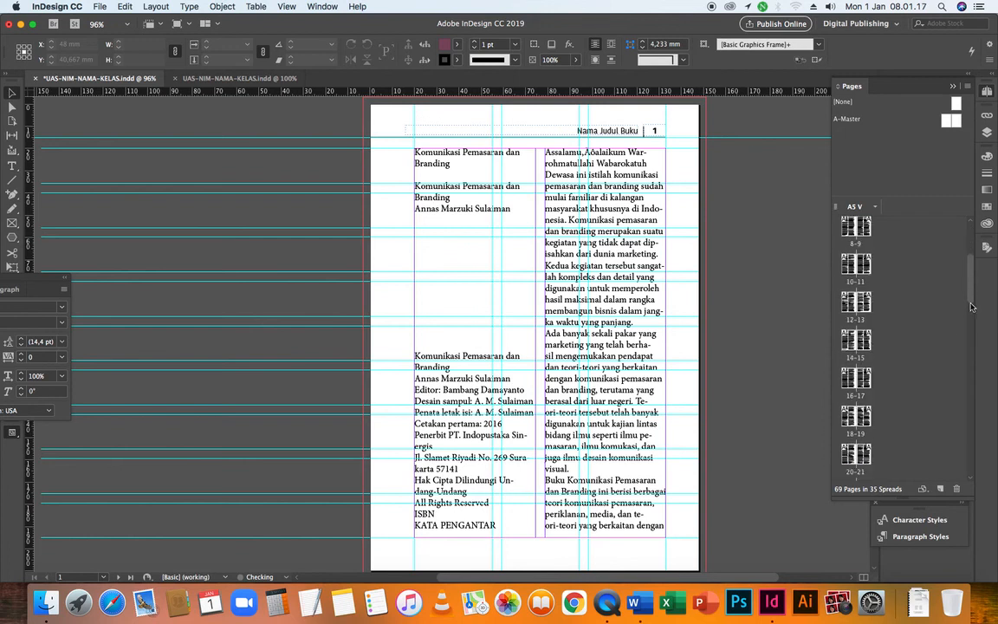
{"action": "left_click_drag", "start_coordinate": [971, 300], "coordinate": [970, 415]}
{"action": "scroll", "coordinate": [970, 448], "scroll_direction": "down", "scroll_amount": 5}
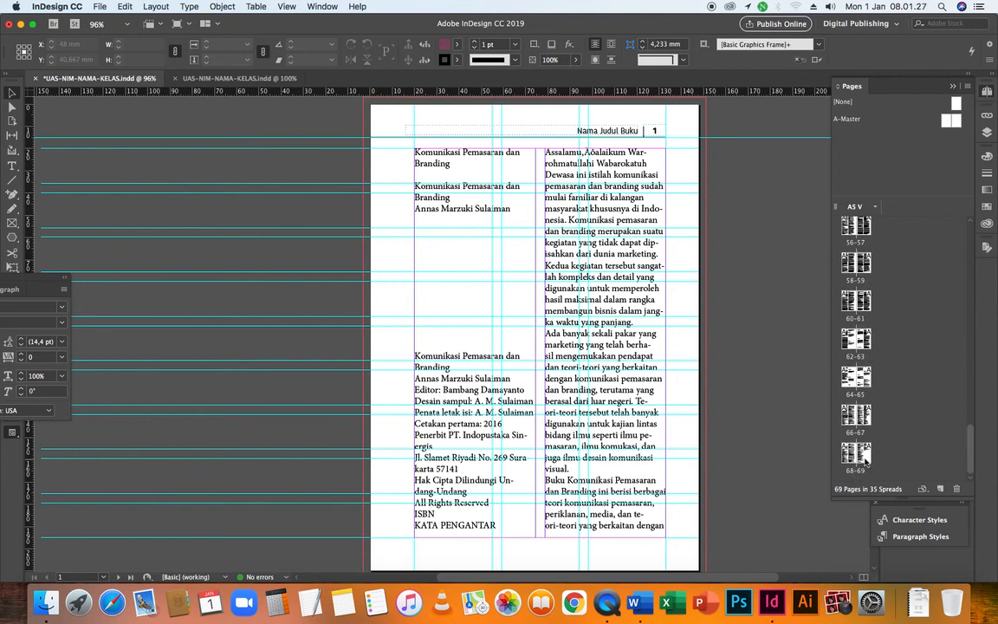
{"action": "double_click", "coordinate": [864, 457]}
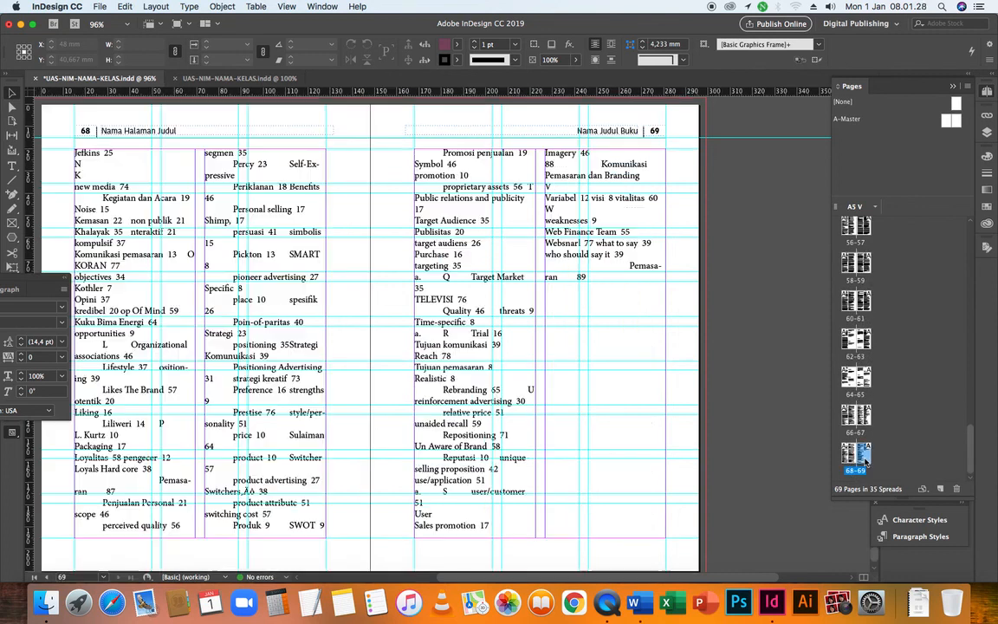
{"action": "left_click_drag", "start_coordinate": [971, 450], "coordinate": [972, 232]}
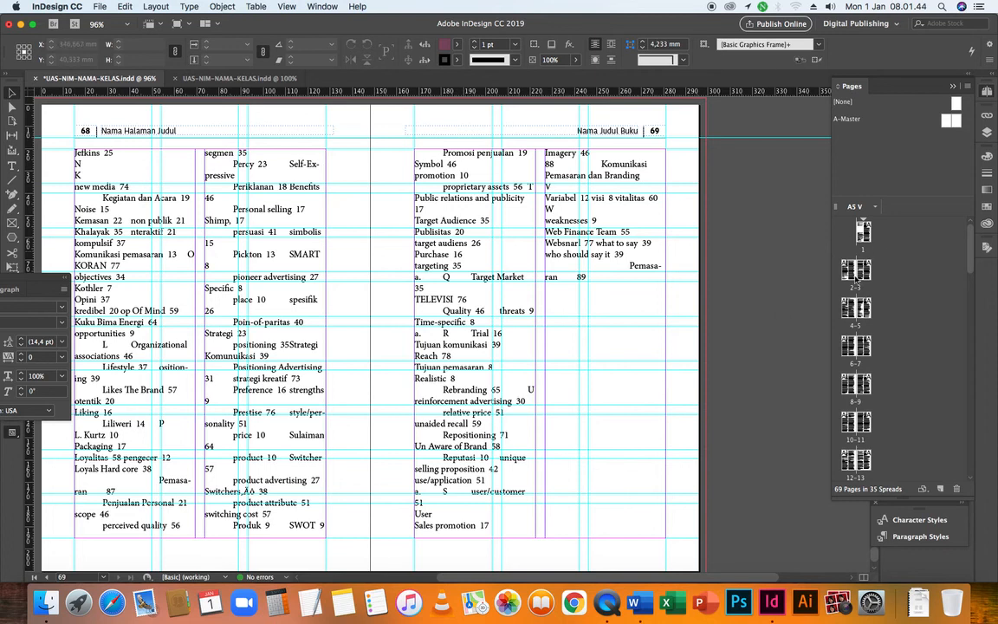
{"action": "scroll", "coordinate": [862, 411], "scroll_direction": "down", "scroll_amount": 20}
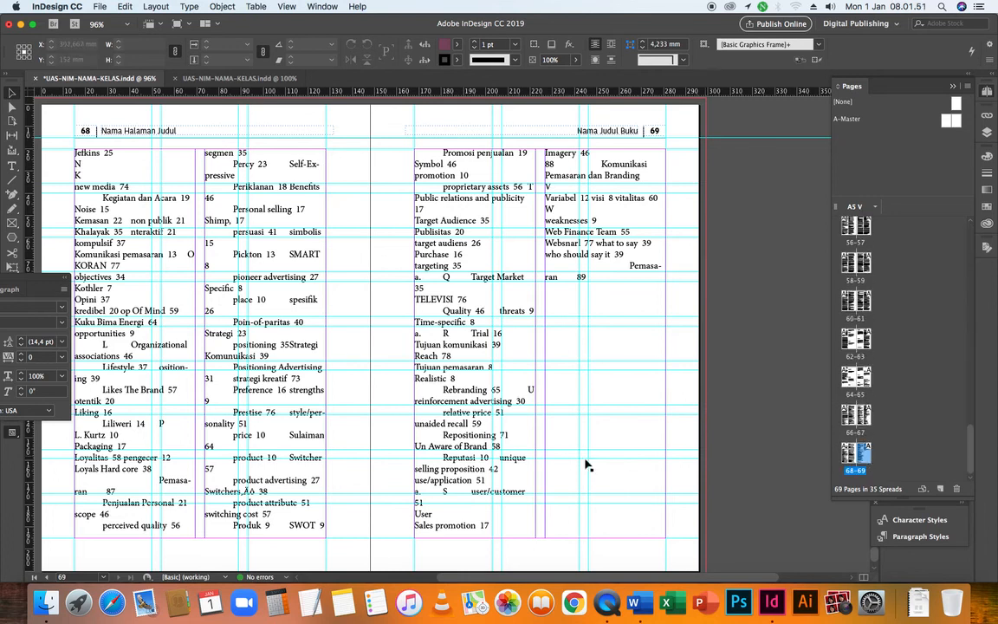
{"action": "left_click", "coordinate": [554, 469]}
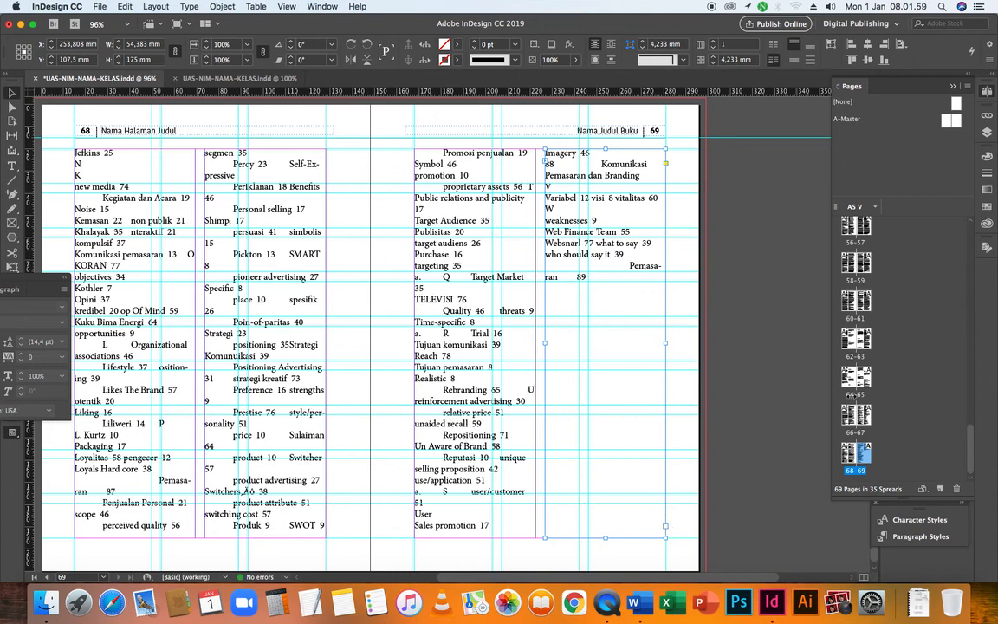
Check the text flow on the spreads around pages 52 to 57, revisit page 69, and return to page 1
{"action": "left_click", "coordinate": [852, 229]}
{"action": "double_click", "coordinate": [852, 228]}
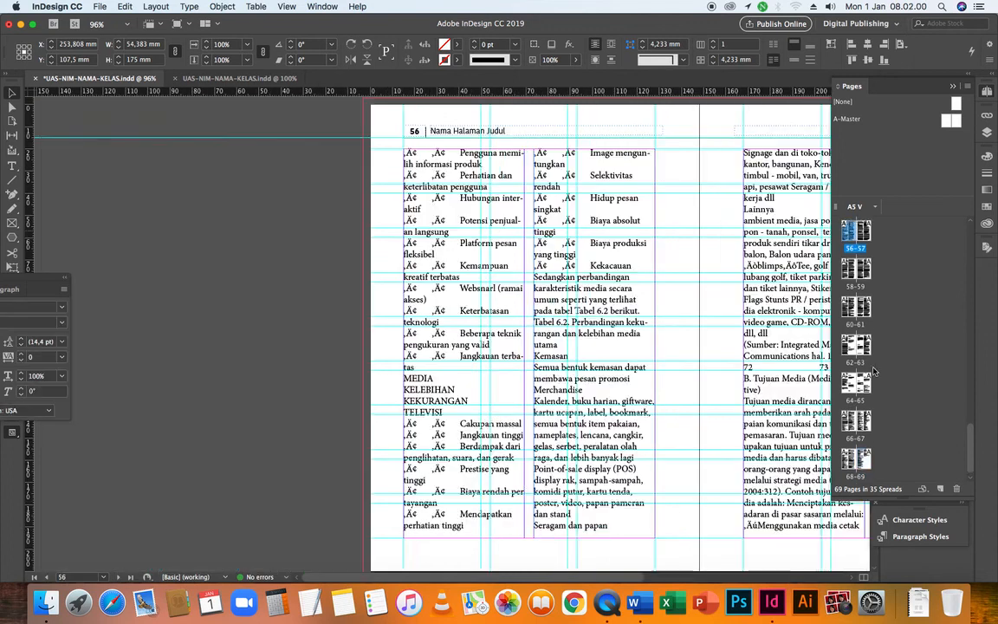
{"action": "scroll", "coordinate": [641, 400], "scroll_direction": "up", "scroll_amount": 1}
{"action": "scroll", "coordinate": [641, 400], "scroll_direction": "up", "scroll_amount": 10}
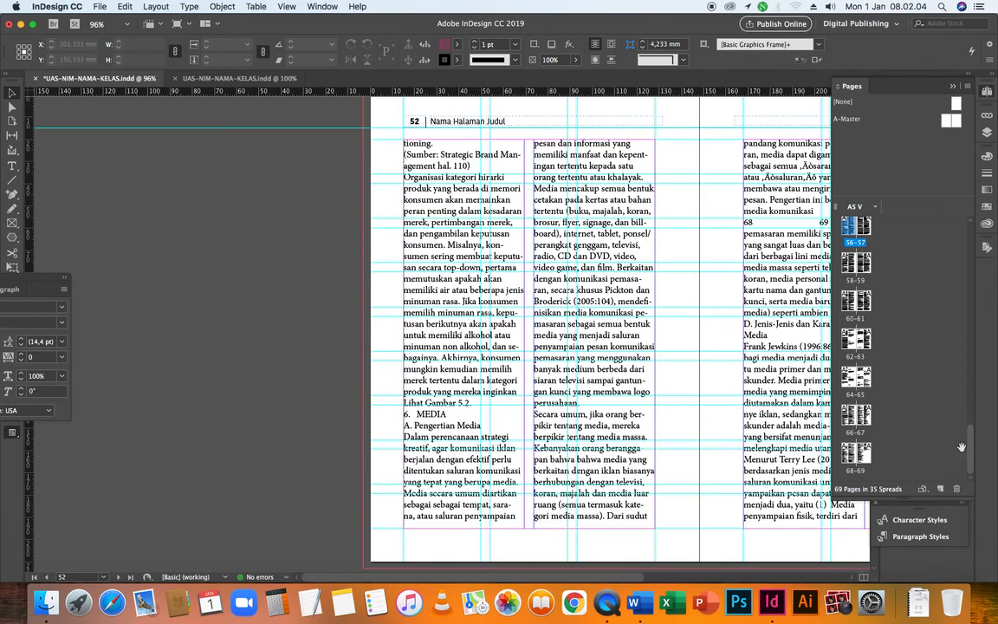
{"action": "double_click", "coordinate": [863, 456]}
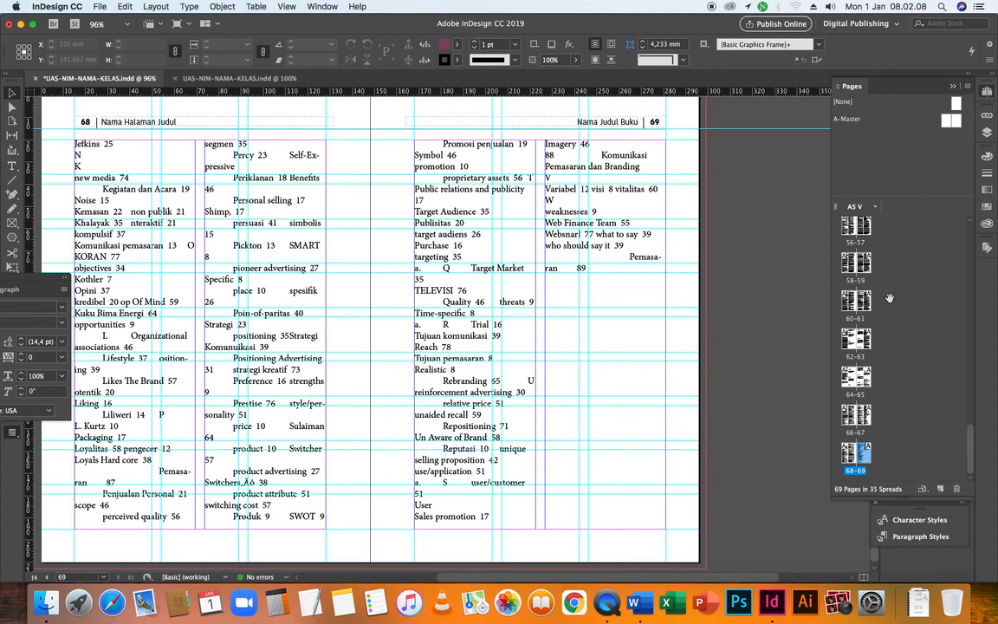
{"action": "left_click_drag", "start_coordinate": [971, 436], "coordinate": [972, 226]}
{"action": "double_click", "coordinate": [864, 229]}
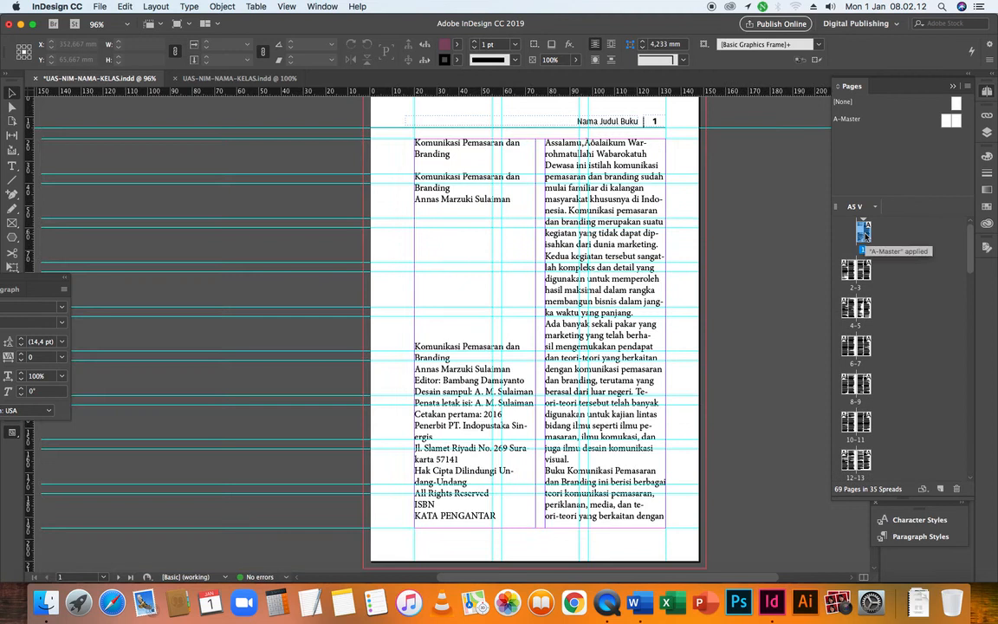
Select the left text frame on page 1 and review the flowed two-column text across the opening spreads, pages 1 to 7
{"action": "left_click", "coordinate": [450, 266]}
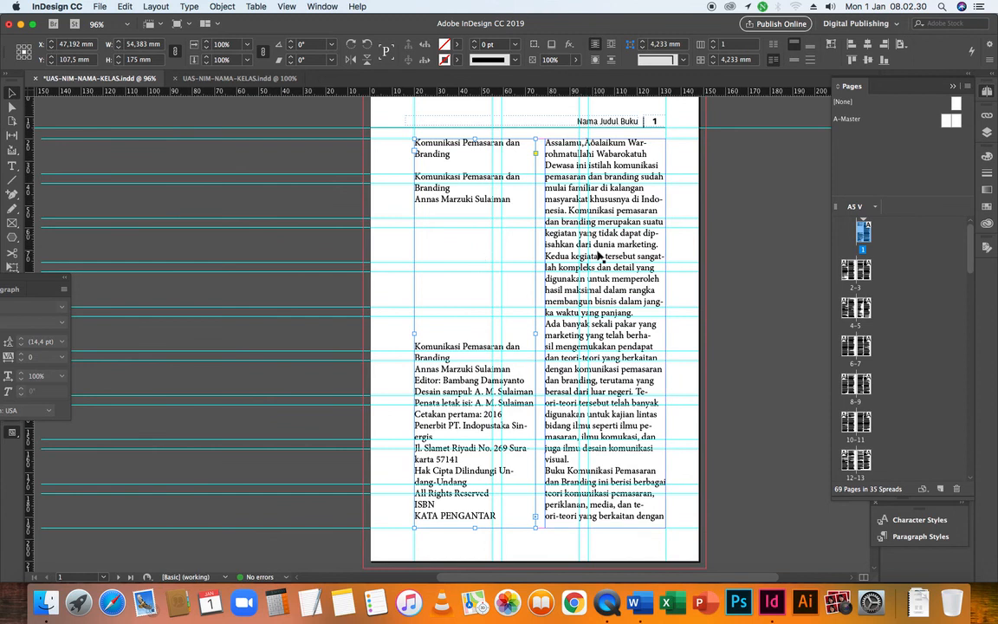
{"action": "scroll", "coordinate": [596, 258], "scroll_direction": "up", "scroll_amount": 3}
{"action": "scroll", "coordinate": [597, 309], "scroll_direction": "down", "scroll_amount": 10}
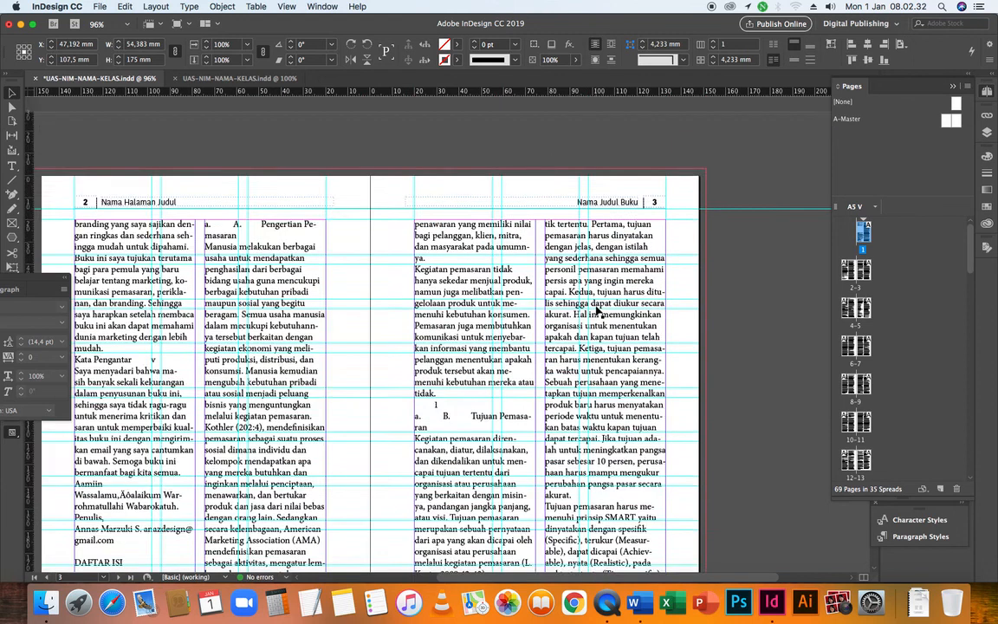
{"action": "scroll", "coordinate": [597, 310], "scroll_direction": "down", "scroll_amount": 10}
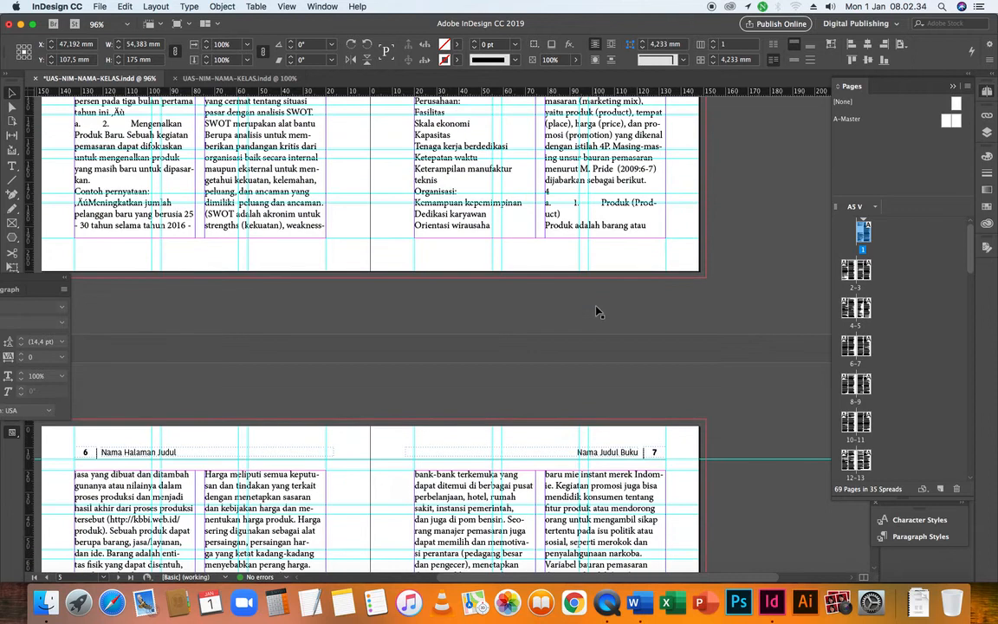
{"action": "scroll", "coordinate": [597, 310], "scroll_direction": "up", "scroll_amount": 15}
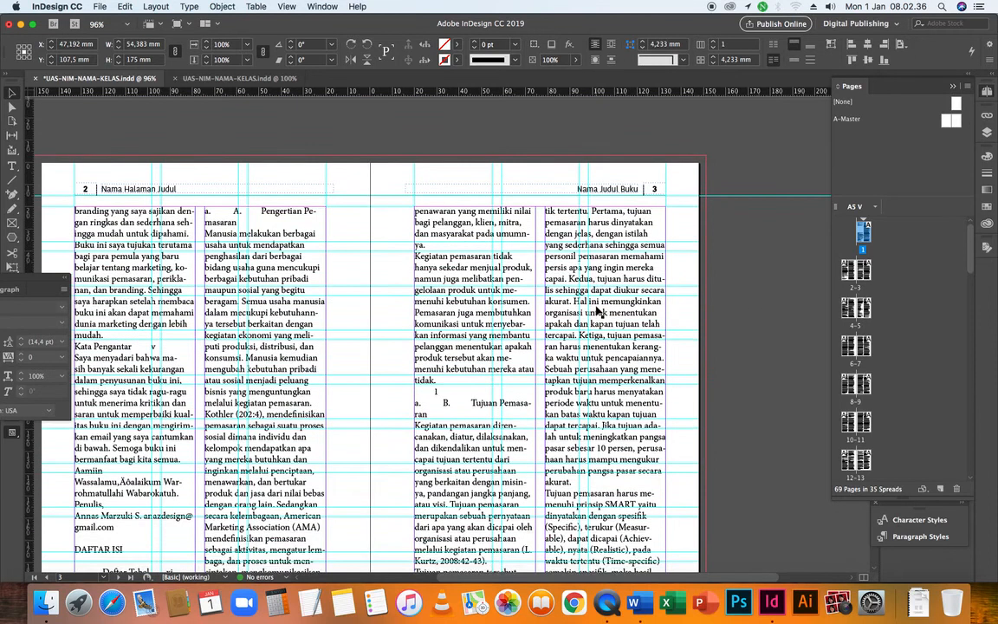
{"action": "scroll", "coordinate": [596, 309], "scroll_direction": "up", "scroll_amount": 10}
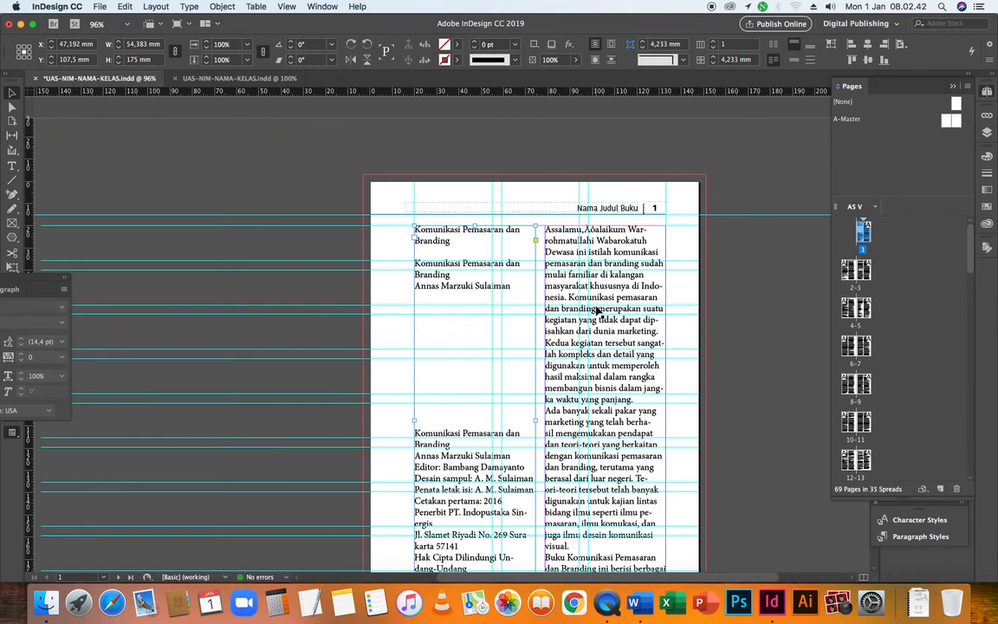
{"action": "scroll", "coordinate": [596, 310], "scroll_direction": "down", "scroll_amount": 10}
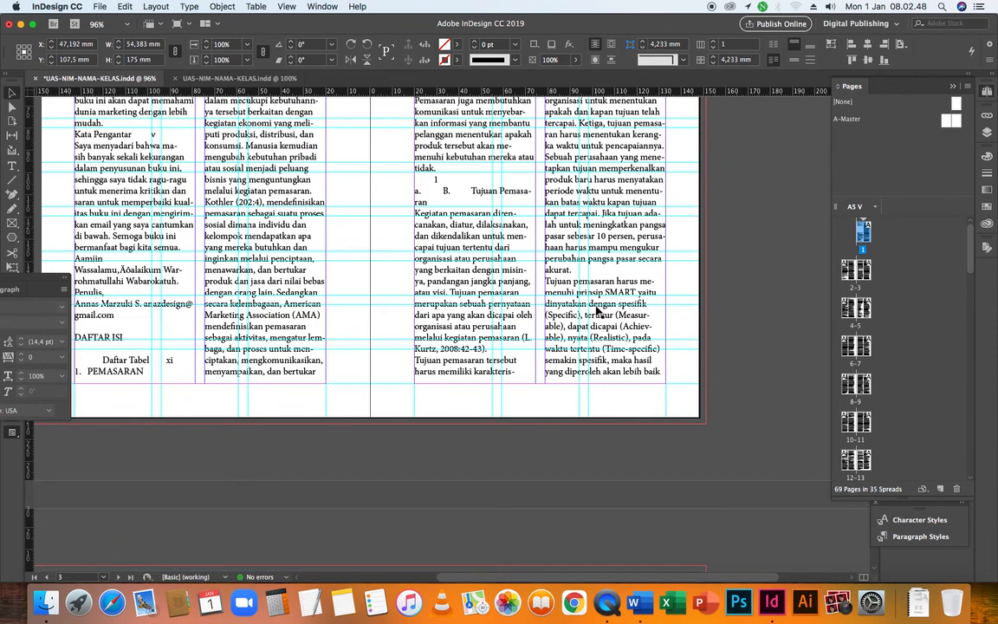
{"action": "scroll", "coordinate": [596, 310], "scroll_direction": "up", "scroll_amount": 5}
{"action": "scroll", "coordinate": [596, 310], "scroll_direction": "up", "scroll_amount": 6}
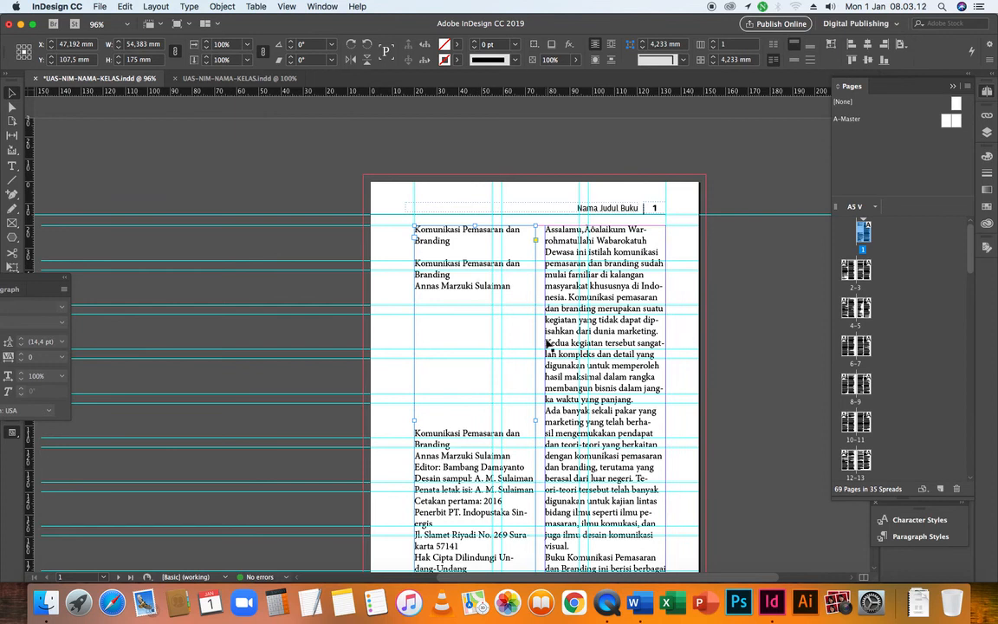
{"action": "scroll", "coordinate": [674, 377], "scroll_direction": "down", "scroll_amount": 10}
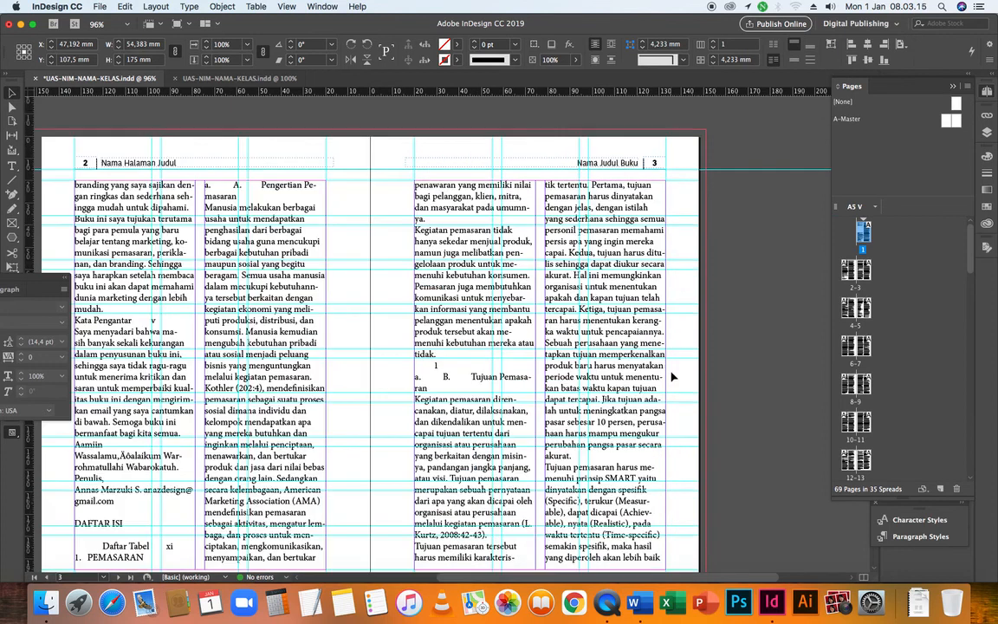
{"action": "scroll", "coordinate": [673, 377], "scroll_direction": "down", "scroll_amount": 5}
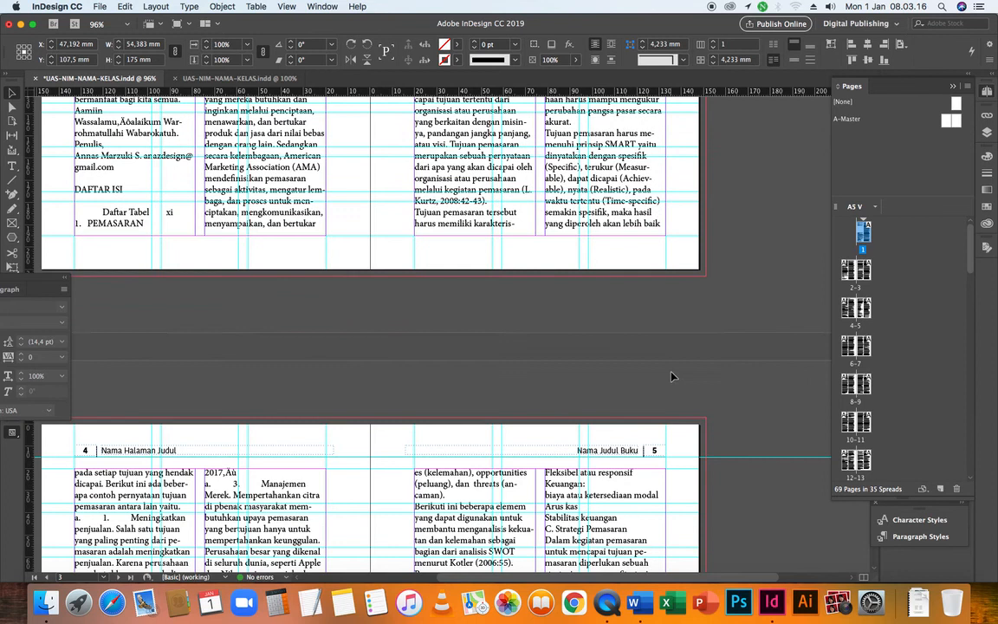
{"action": "scroll", "coordinate": [672, 376], "scroll_direction": "down", "scroll_amount": 5}
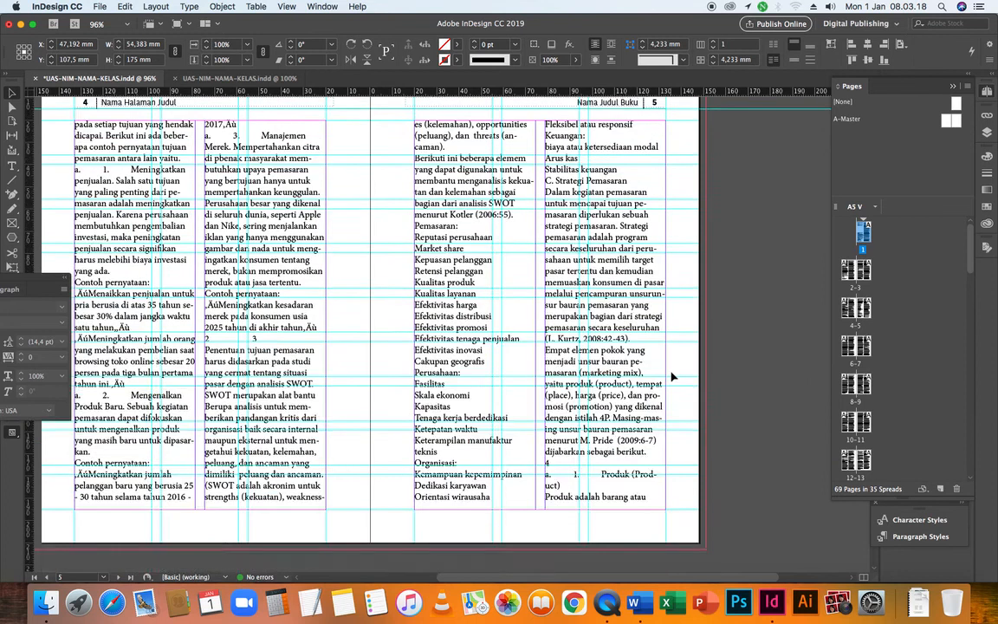
{"action": "scroll", "coordinate": [672, 376], "scroll_direction": "up", "scroll_amount": 12}
{"action": "scroll", "coordinate": [674, 377], "scroll_direction": "up", "scroll_amount": 9}
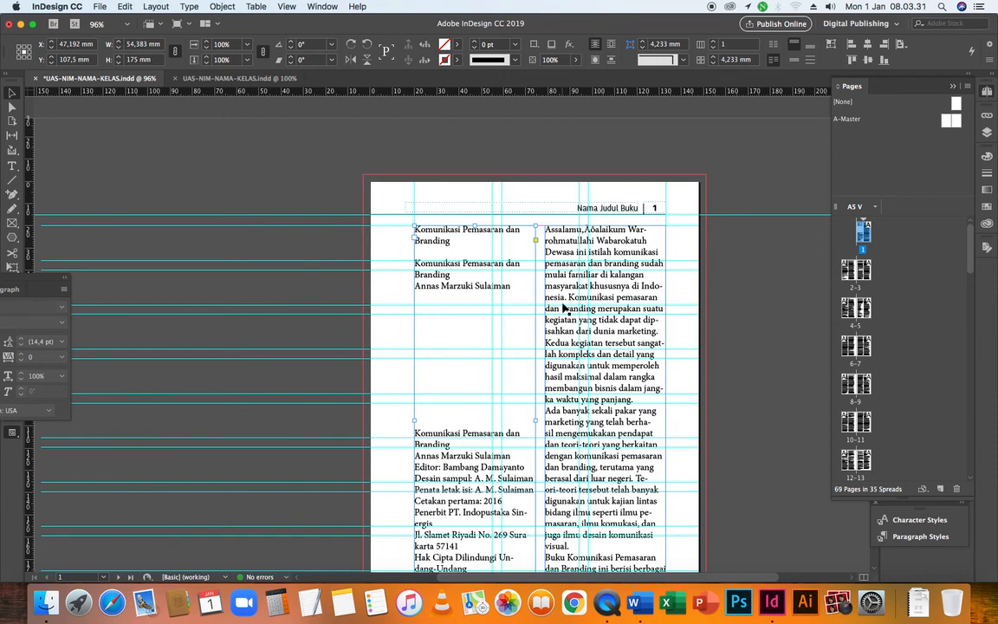
{"action": "scroll", "coordinate": [620, 350], "scroll_direction": "down", "scroll_amount": 1}
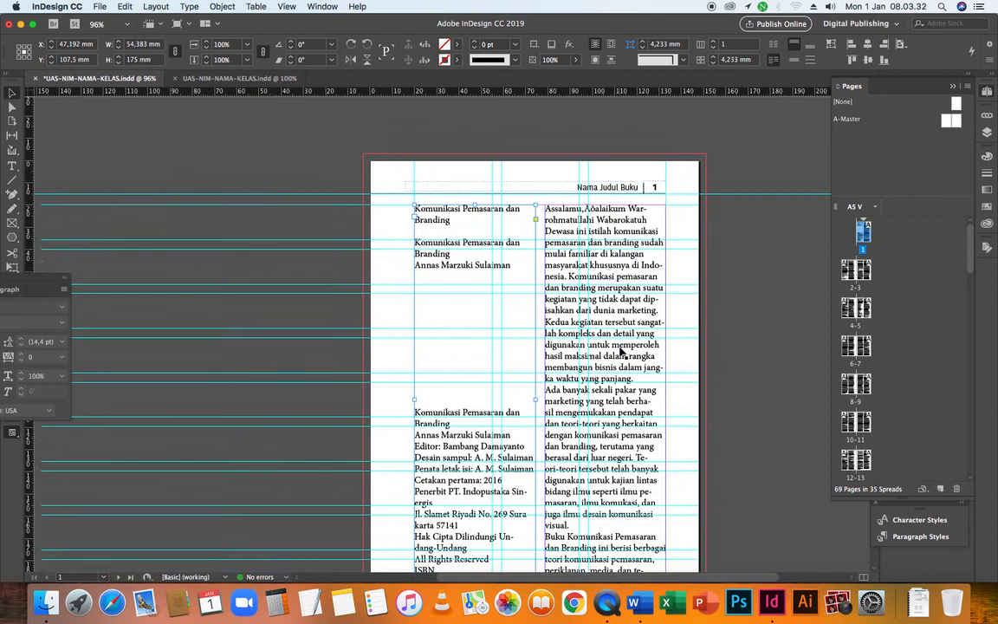
{"action": "scroll", "coordinate": [620, 350], "scroll_direction": "down", "scroll_amount": 8}
{"action": "scroll", "coordinate": [478, 303], "scroll_direction": "up", "scroll_amount": 4}
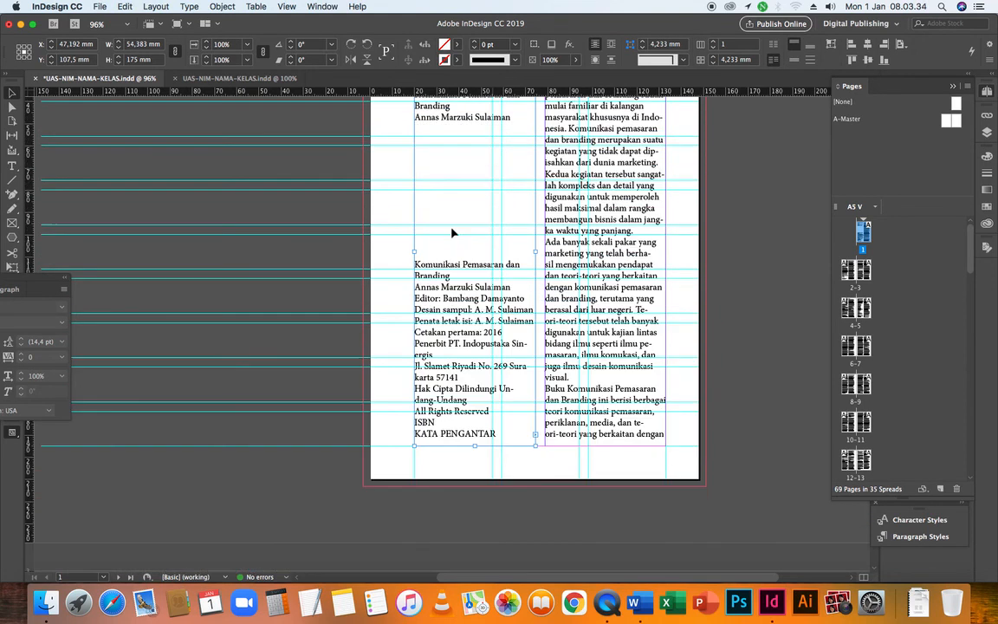
{"action": "scroll", "coordinate": [459, 286], "scroll_direction": "up", "scroll_amount": 6}
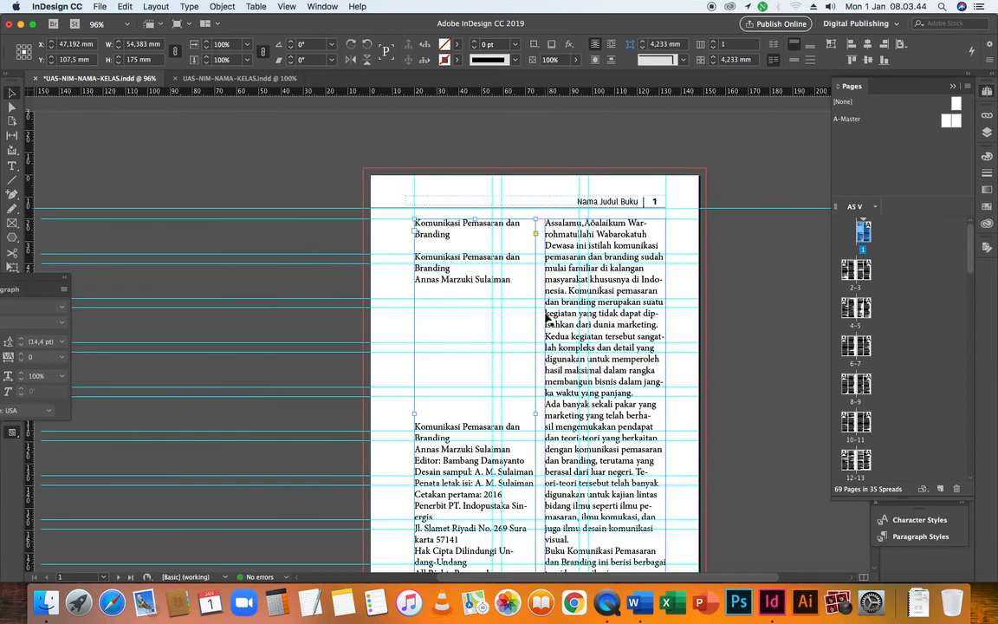
Delete the right-column text frame on page 1 and check how the text reflows onto pages 2 and 3
{"action": "scroll", "coordinate": [519, 262], "scroll_direction": "up", "scroll_amount": 1}
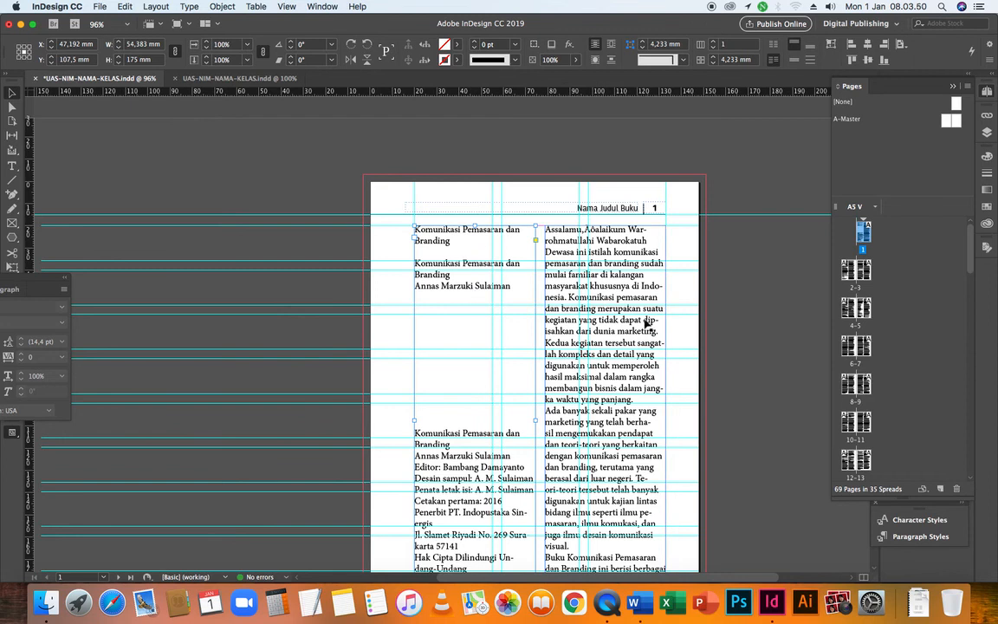
{"action": "scroll", "coordinate": [645, 322], "scroll_direction": "down", "scroll_amount": 3}
{"action": "left_click", "coordinate": [620, 336]}
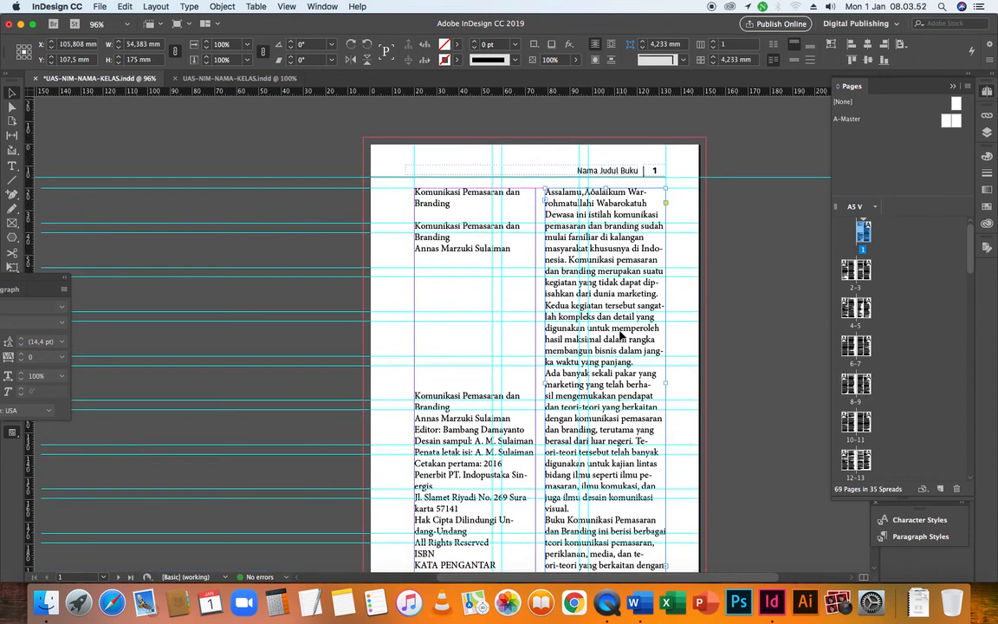
{"action": "scroll", "coordinate": [620, 336], "scroll_direction": "down", "scroll_amount": 2}
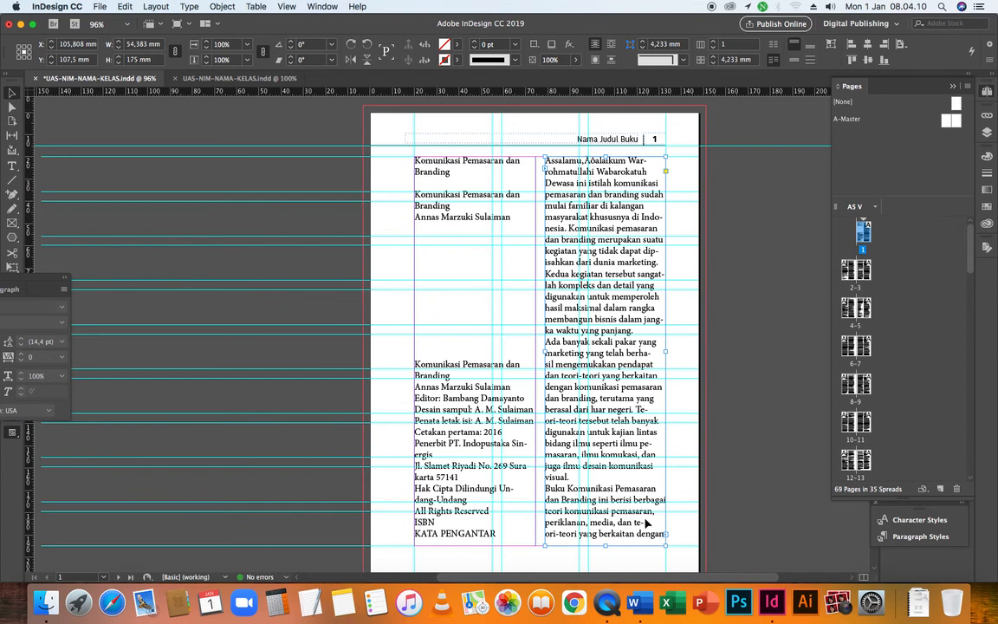
{"action": "key", "text": "super+z"}
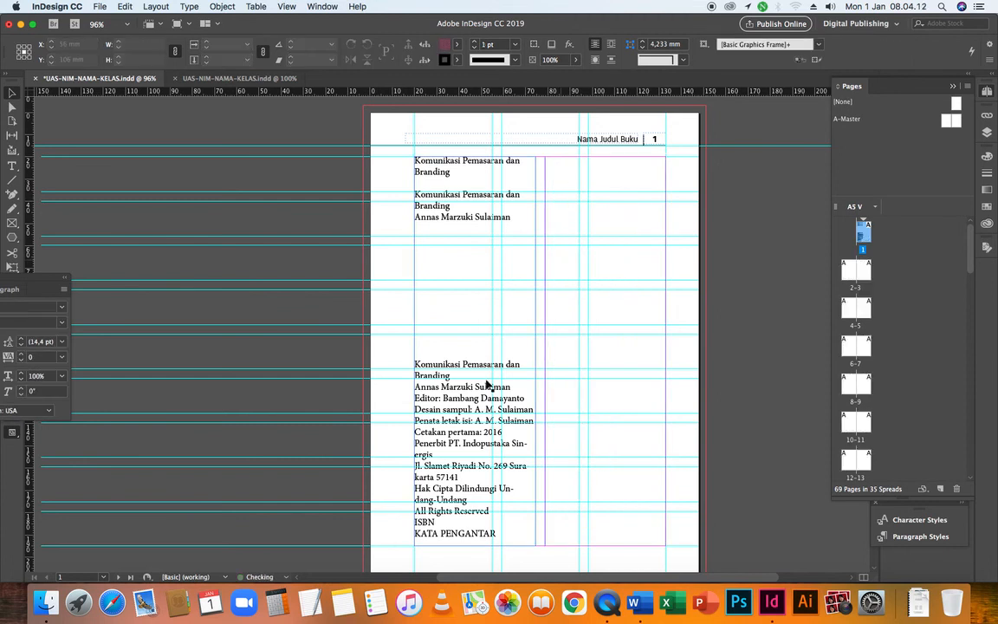
{"action": "scroll", "coordinate": [487, 384], "scroll_direction": "down", "scroll_amount": 10}
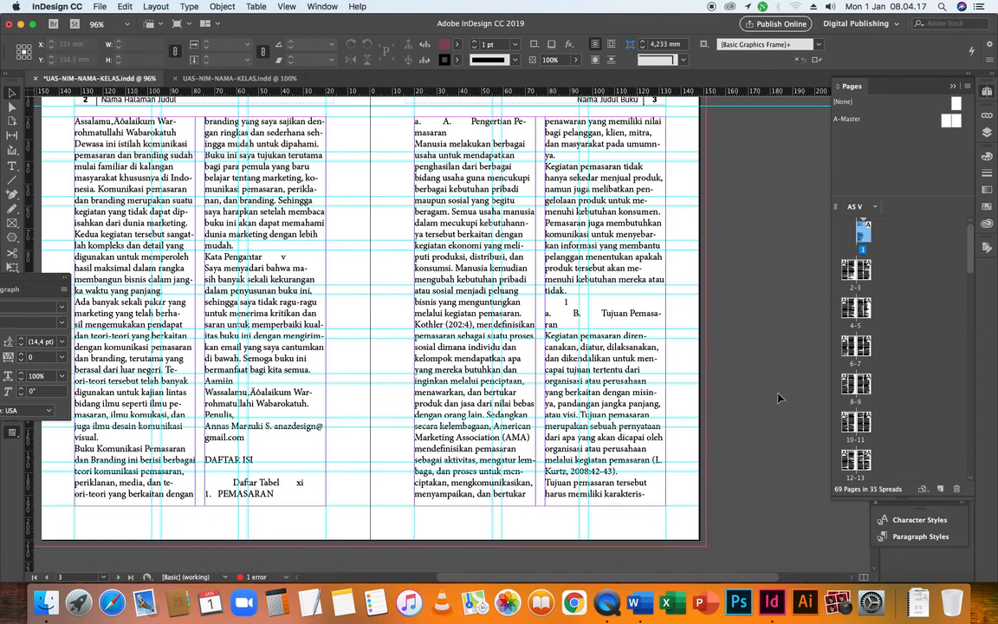
{"action": "scroll", "coordinate": [777, 398], "scroll_direction": "up", "scroll_amount": 10}
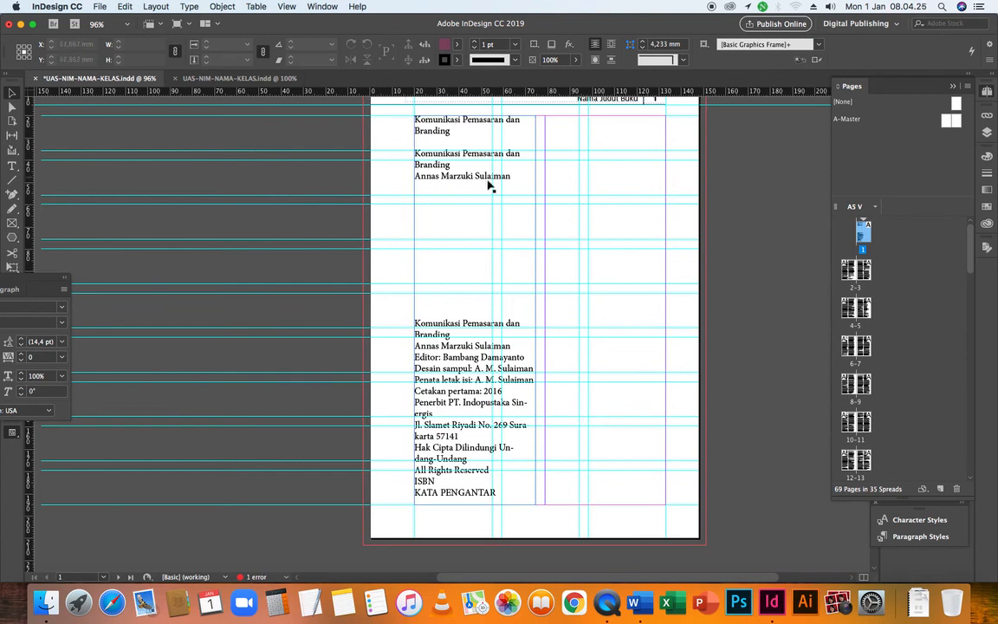
Try deleting the author-name line below the title in the remaining page 1 frame and undo the deletion
{"action": "left_click", "coordinate": [452, 175]}
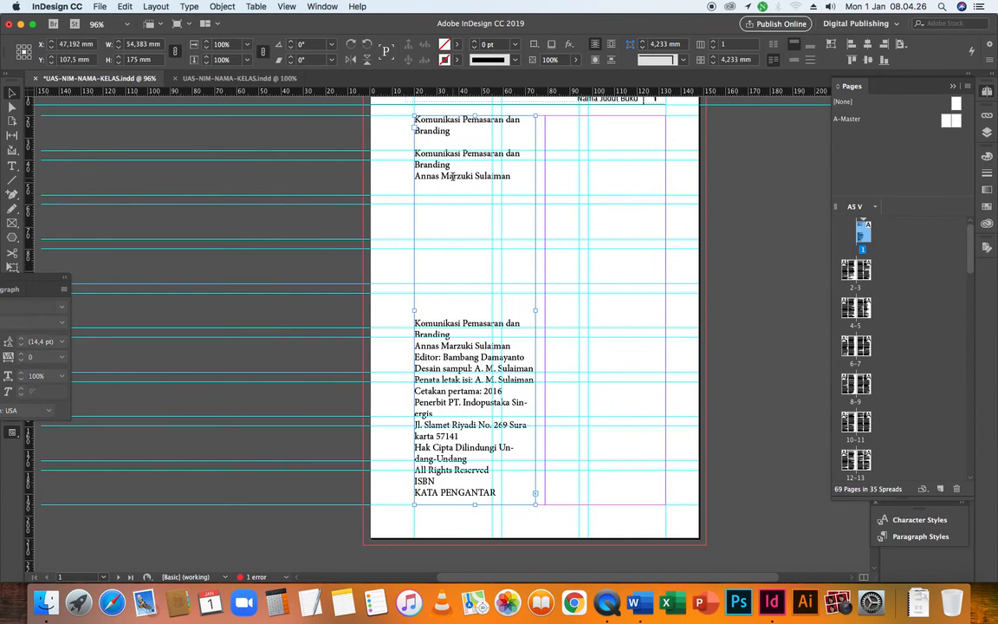
{"action": "double_click", "coordinate": [452, 176]}
{"action": "triple_click", "coordinate": [452, 176]}
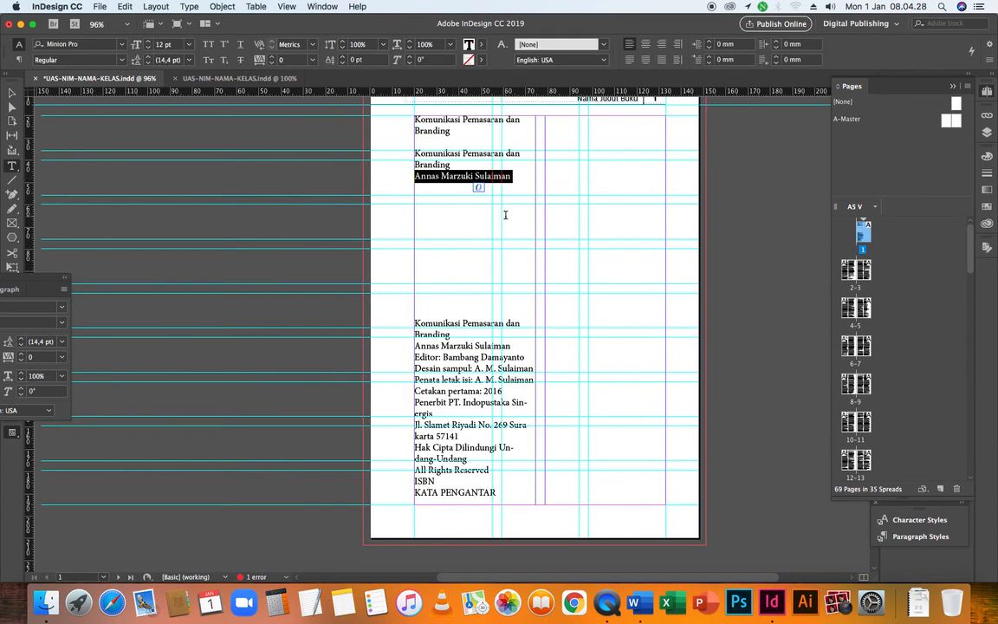
{"action": "key", "text": "BackSpace"}
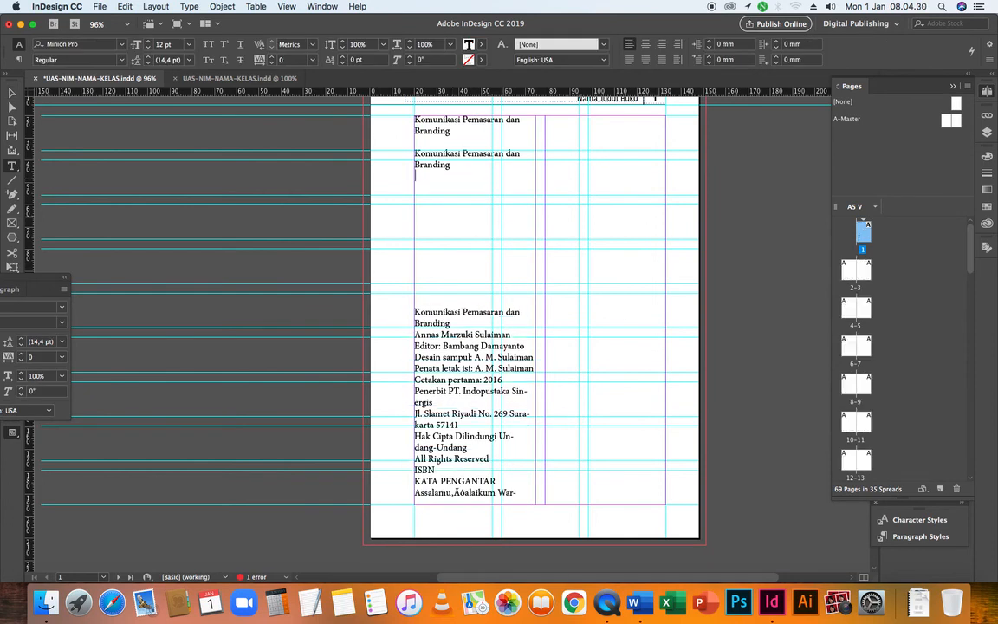
{"action": "key", "text": "super+z"}
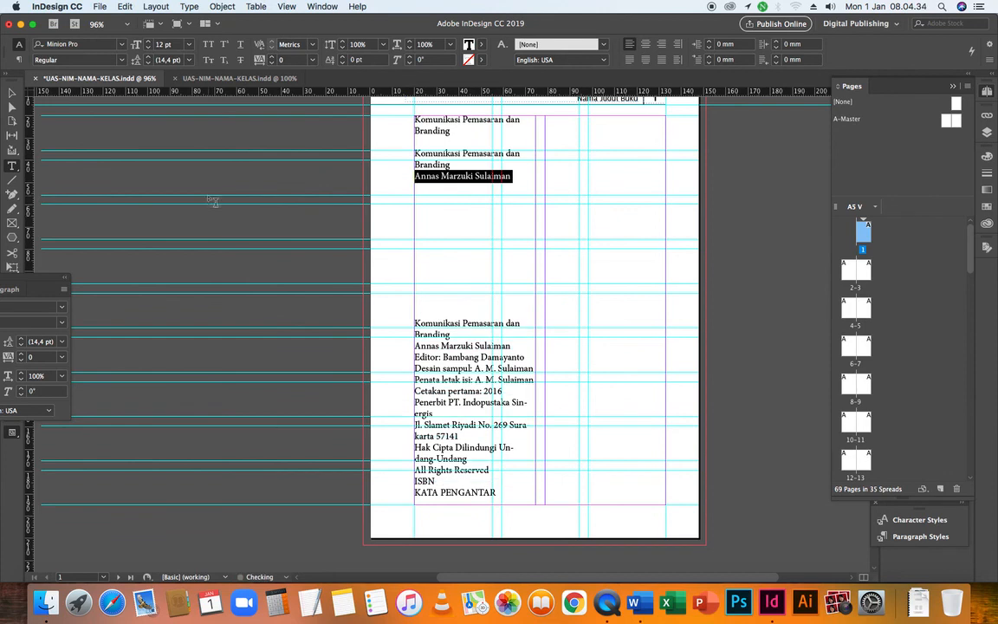
Shorten the remaining text frame on page 1 to about 80 mm high so it holds only the title and author lines
{"action": "left_click", "coordinate": [12, 94]}
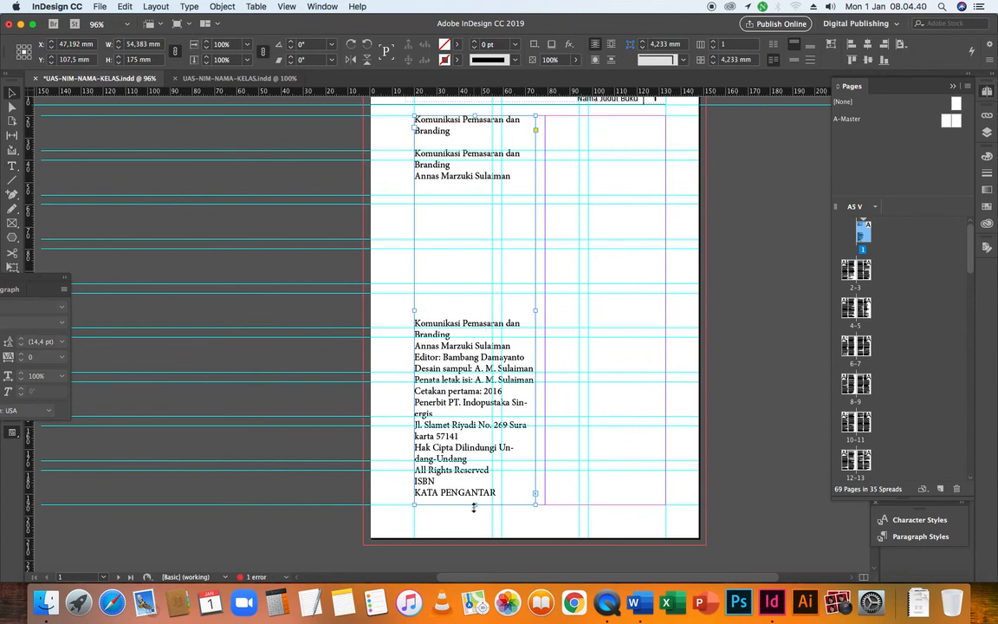
{"action": "left_click_drag", "start_coordinate": [474, 506], "coordinate": [476, 393]}
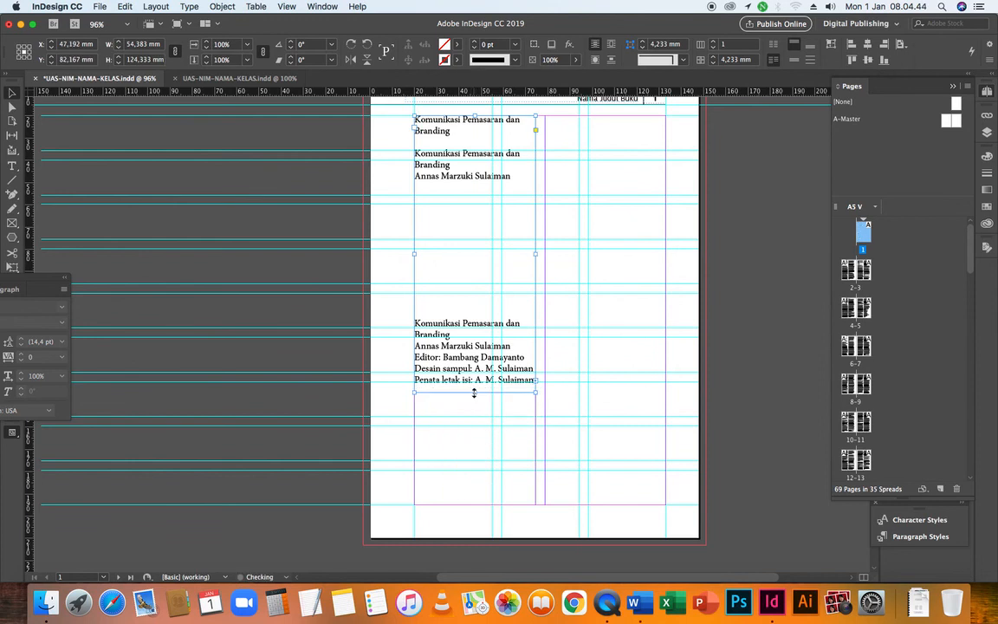
{"action": "left_click_drag", "start_coordinate": [475, 392], "coordinate": [475, 290]}
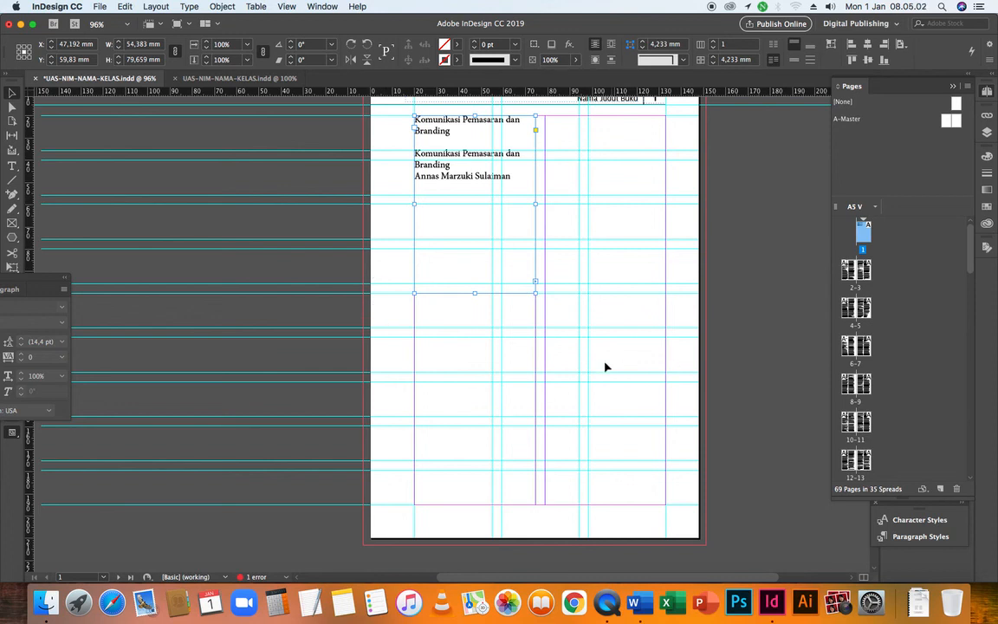
Switch to Preview mode and resize the title frame on page 1 to 103 mm wide and 52 mm high
{"action": "key", "text": "w"}
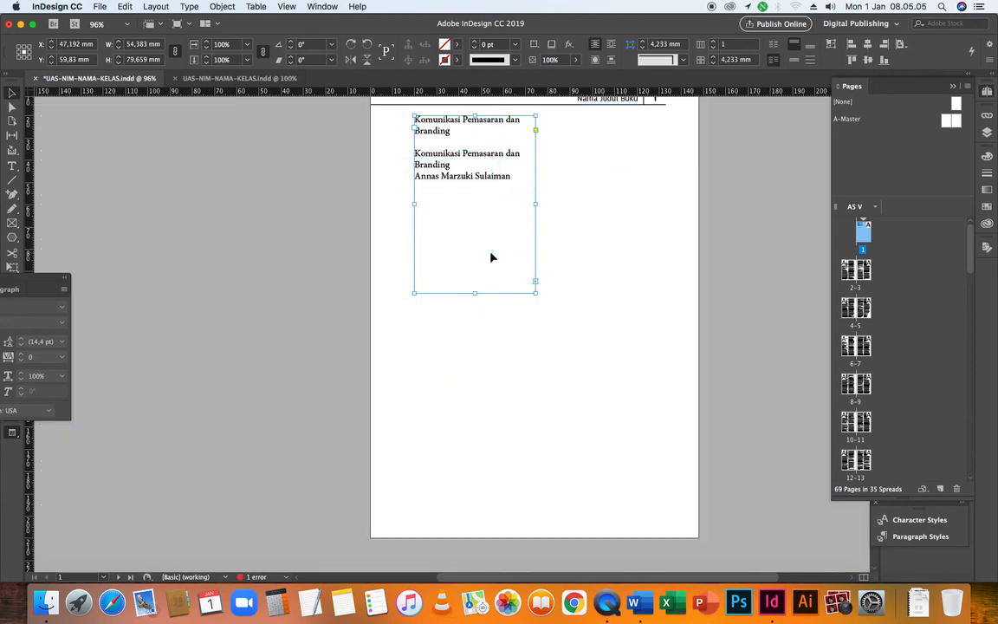
{"action": "scroll", "coordinate": [509, 313], "scroll_direction": "up", "scroll_amount": 3}
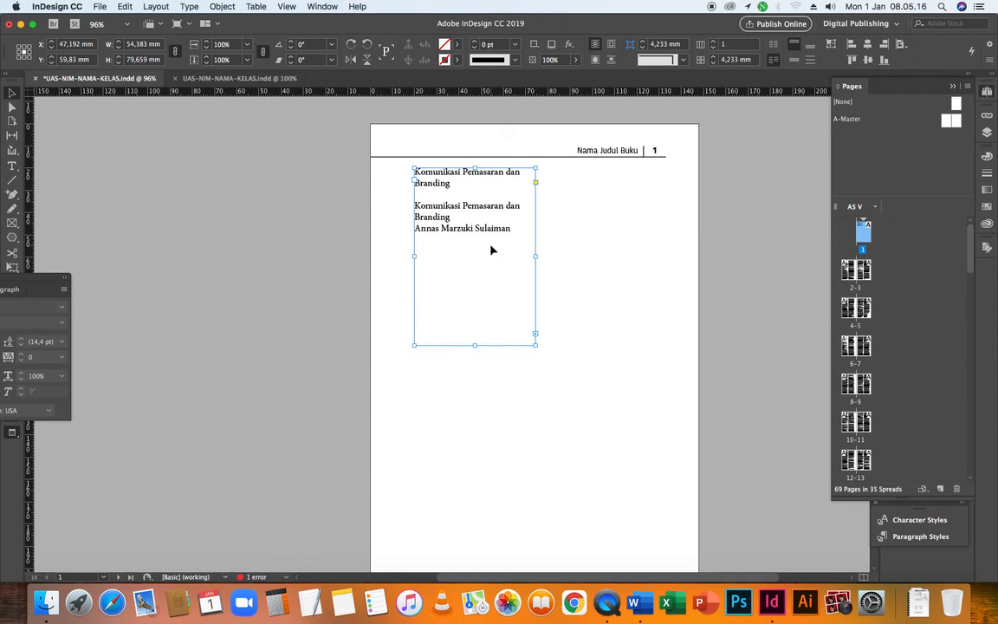
{"action": "left_click", "coordinate": [585, 309]}
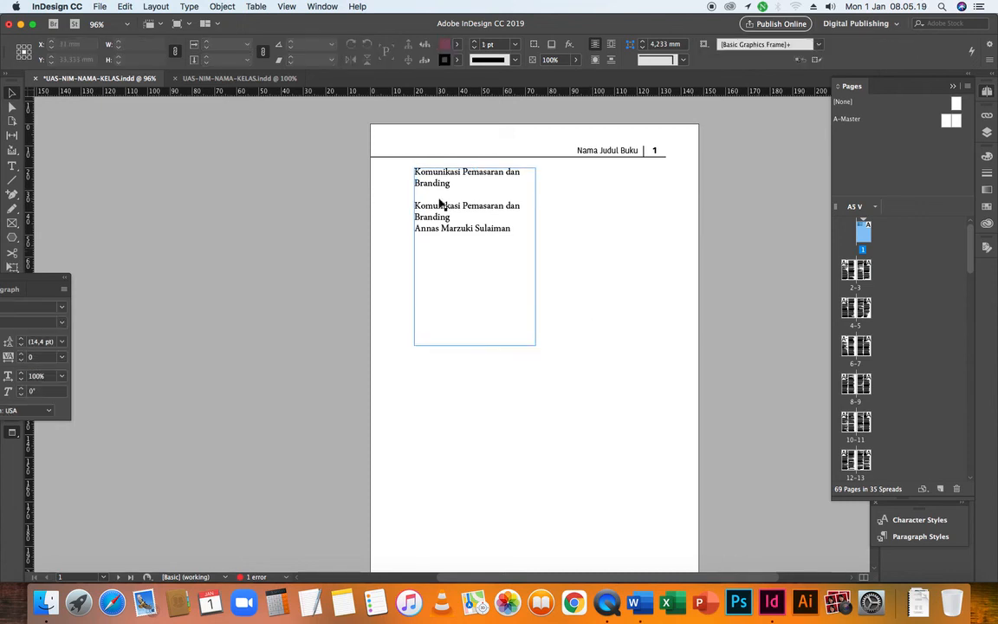
{"action": "left_click", "coordinate": [468, 290]}
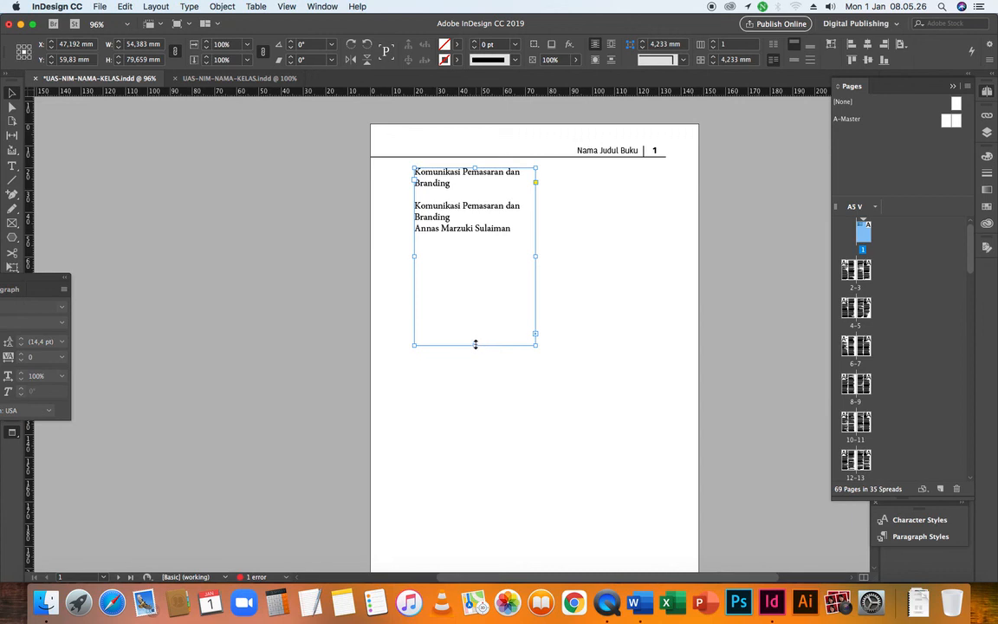
{"action": "left_click_drag", "start_coordinate": [474, 346], "coordinate": [465, 284]}
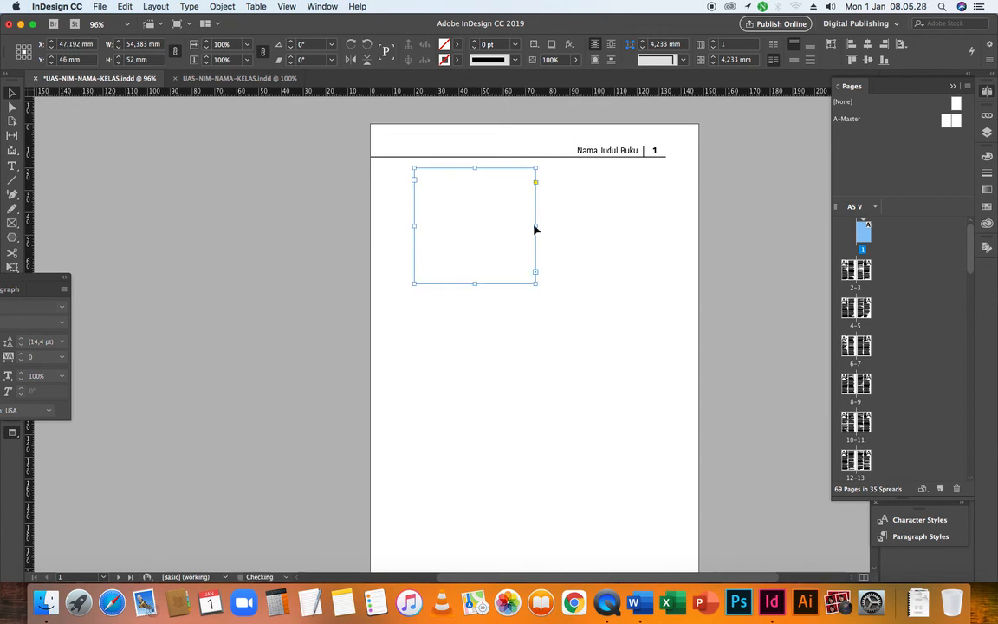
{"action": "left_click_drag", "start_coordinate": [534, 225], "coordinate": [645, 225]}
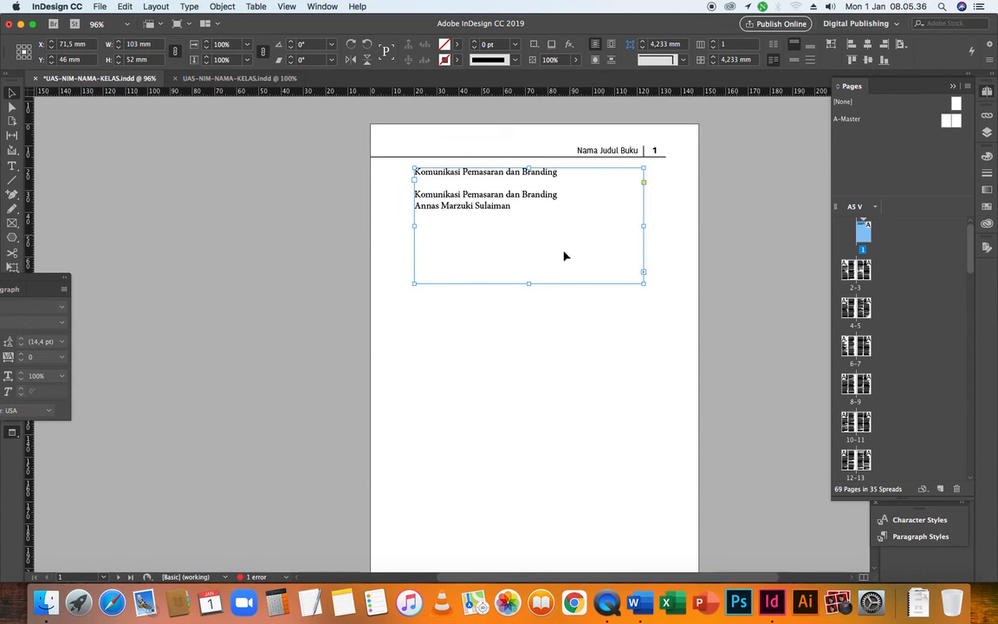
{"action": "left_click", "coordinate": [646, 172]}
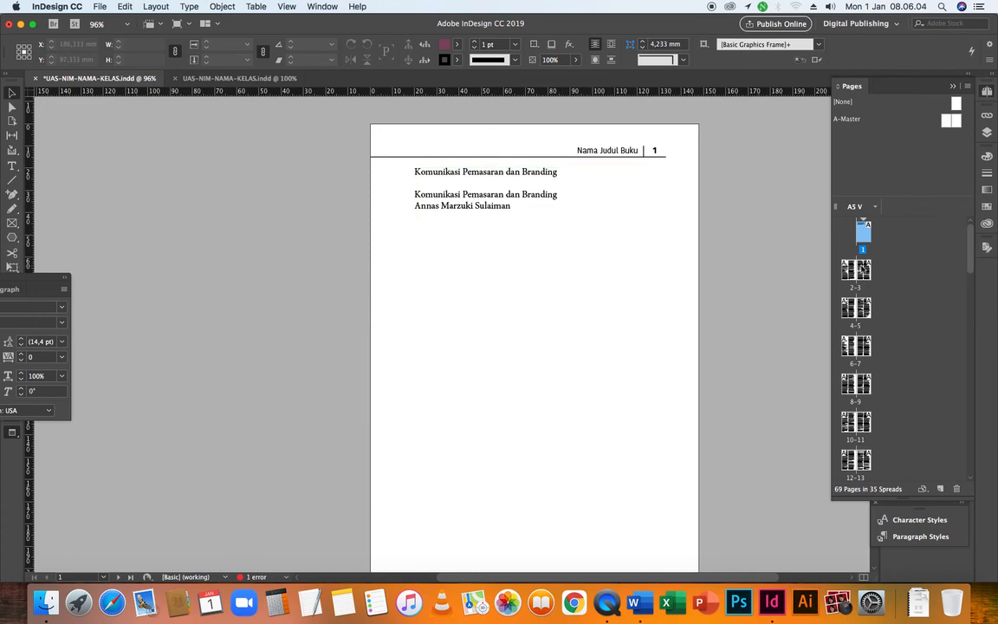
Go to page 2 and delete its right-column text frame
{"action": "double_click", "coordinate": [849, 270]}
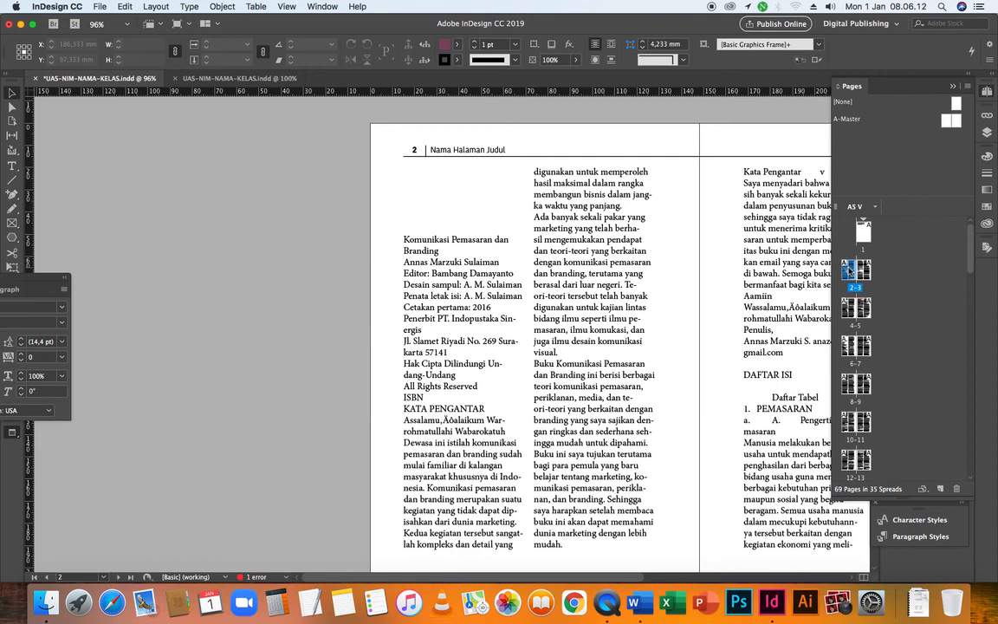
{"action": "left_click", "coordinate": [567, 251]}
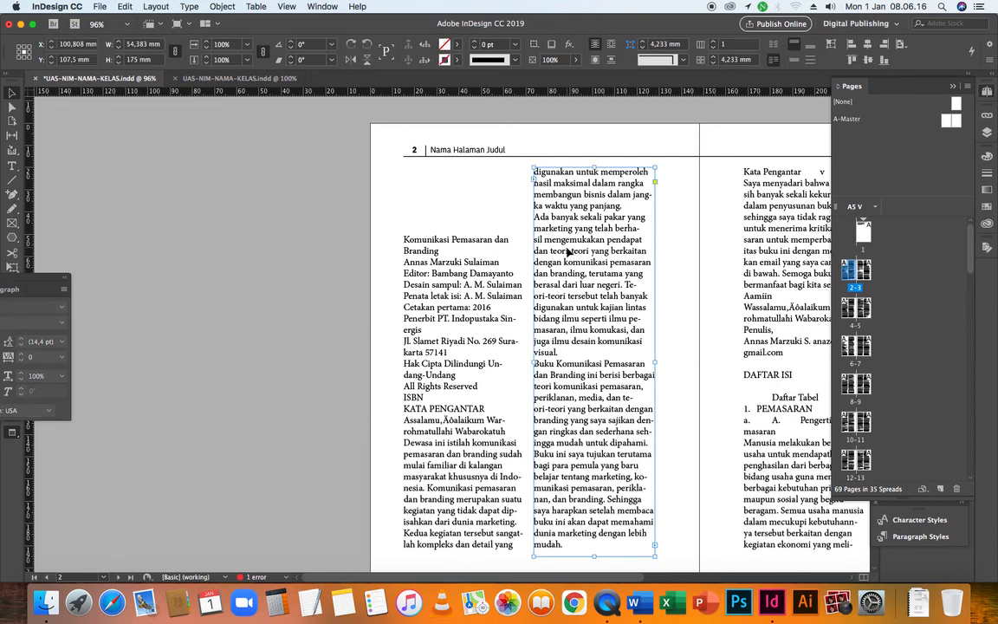
{"action": "key", "text": "Delete"}
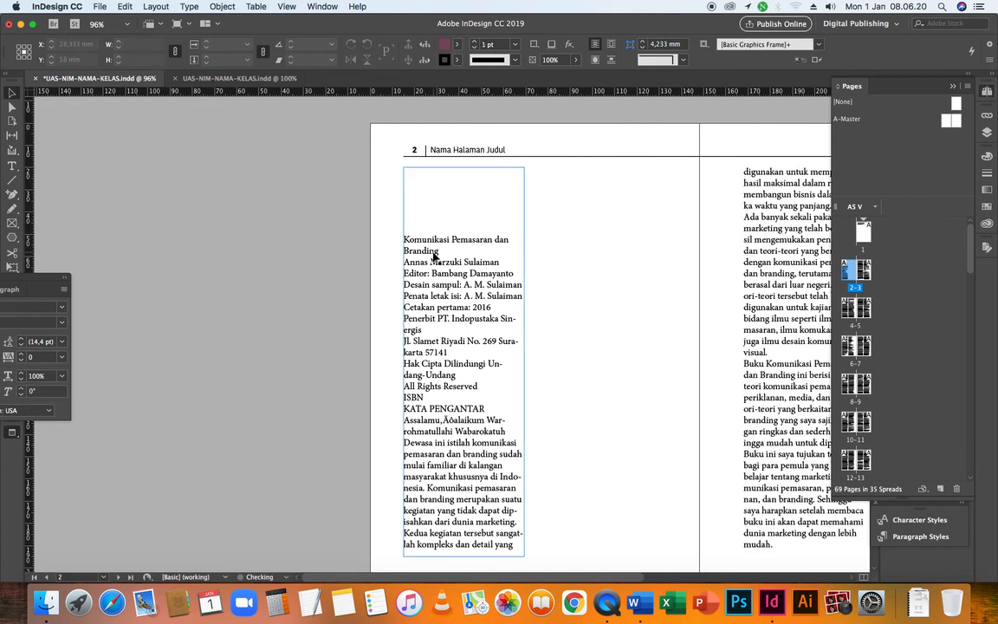
Shorten the remaining frame on page 2 to 124 mm high and insert a blank line between ISBN and KATA PENGANTAR
{"action": "left_click", "coordinate": [494, 336]}
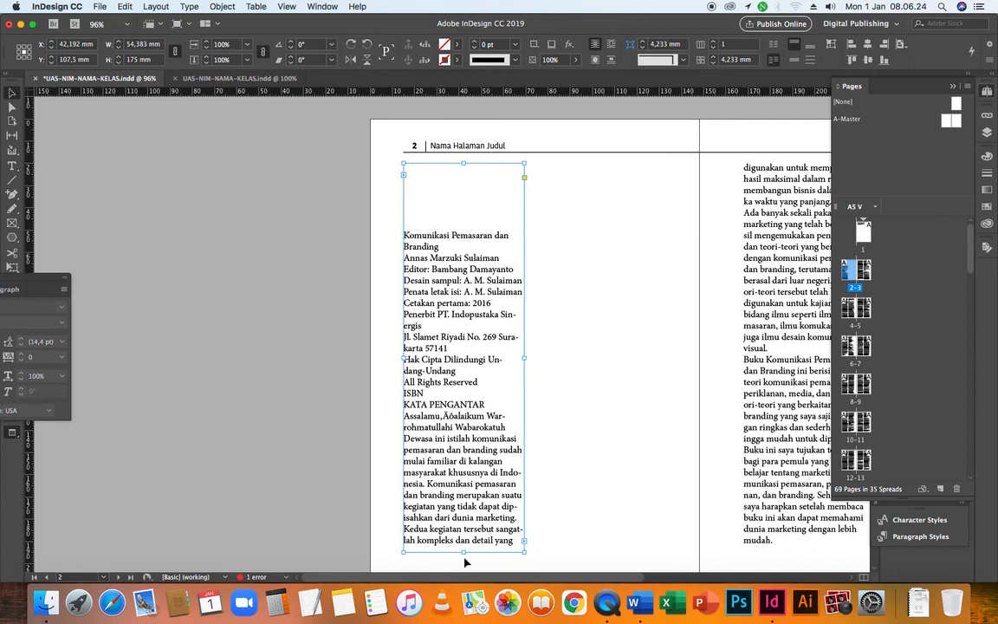
{"action": "left_click_drag", "start_coordinate": [464, 551], "coordinate": [426, 405]}
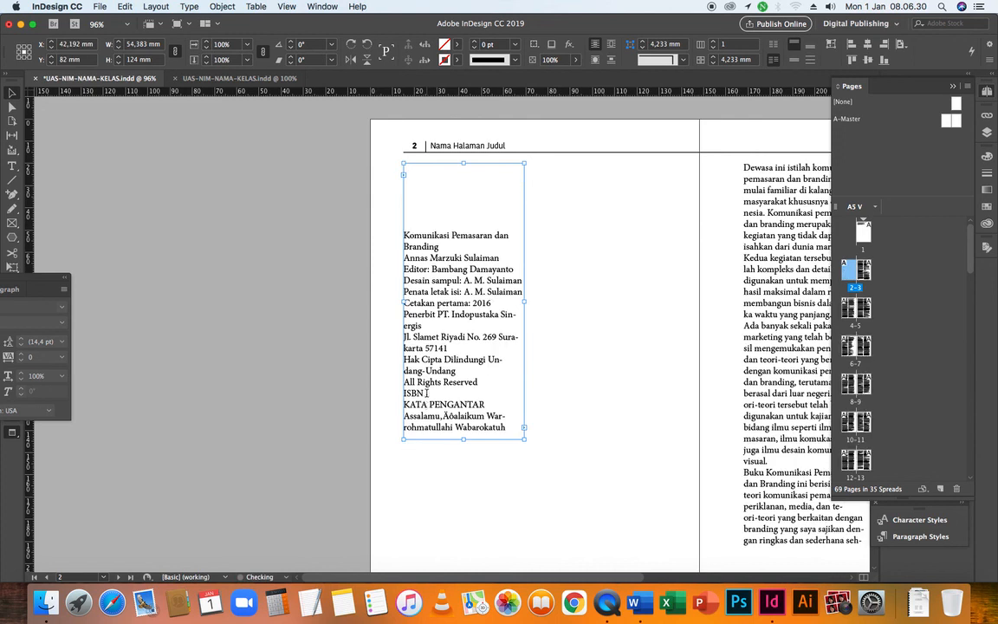
{"action": "double_click", "coordinate": [427, 392]}
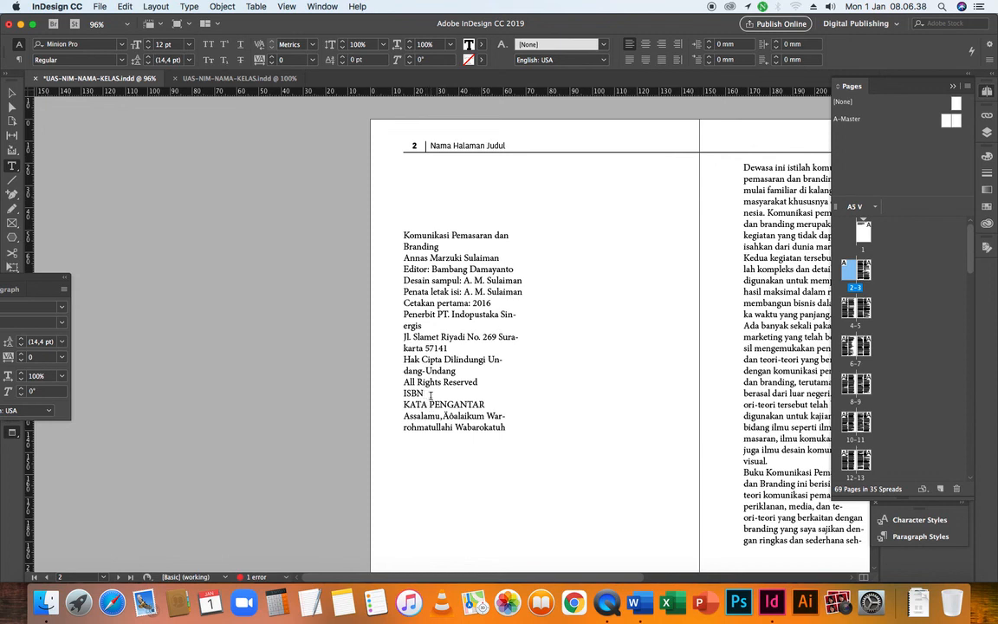
{"action": "key", "text": "Return"}
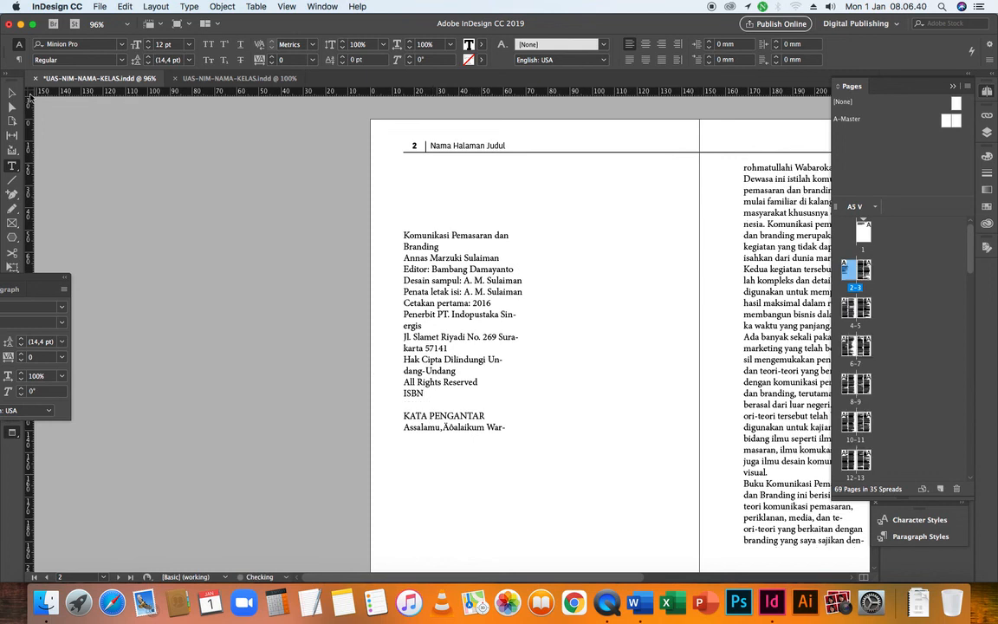
{"action": "key", "text": "Escape"}
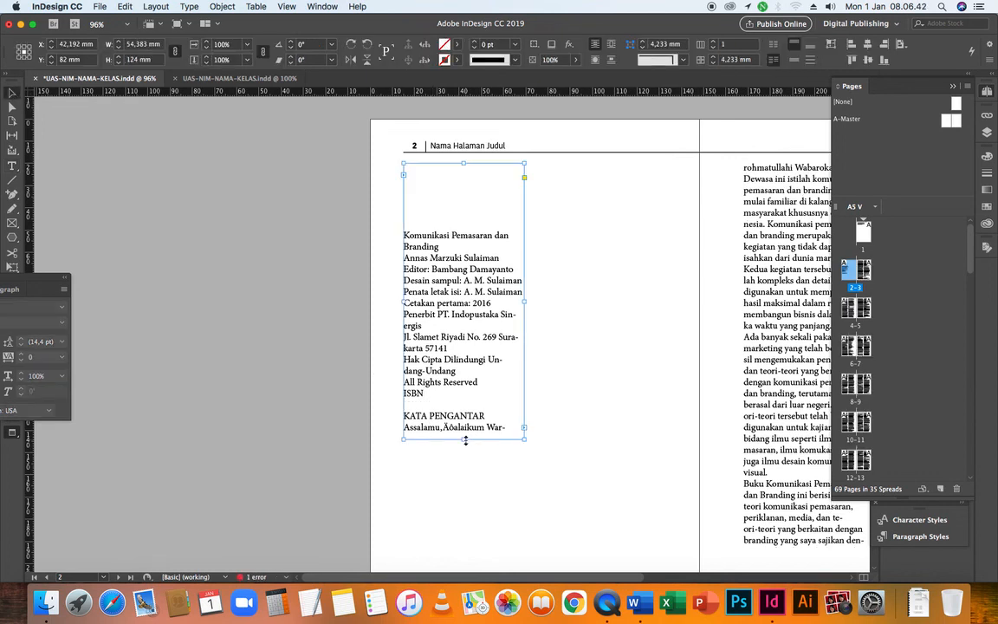
Resize the page 2 frame to about 114 mm wide and 87.5 mm high, ending it below the ISBN line so KATA PENGANTAR starts page 3
{"action": "left_click_drag", "start_coordinate": [465, 438], "coordinate": [469, 407]}
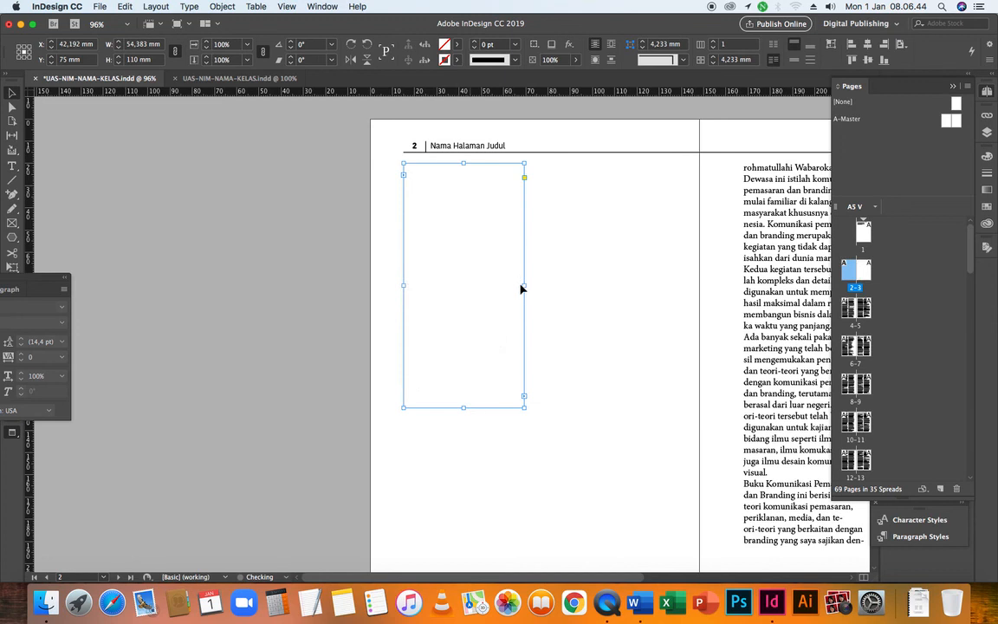
{"action": "left_click_drag", "start_coordinate": [523, 284], "coordinate": [657, 284]}
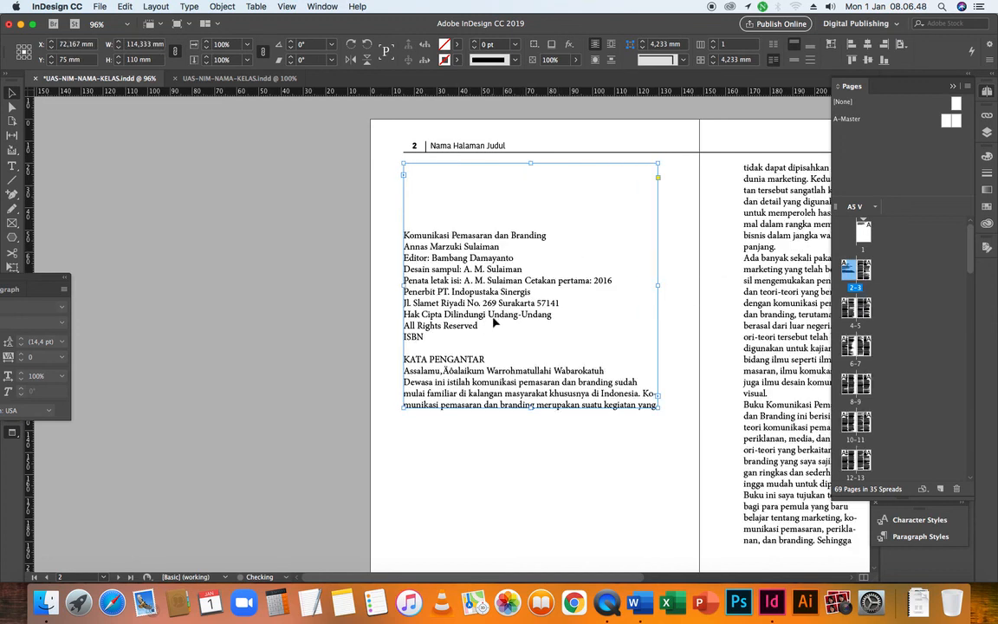
{"action": "left_click_drag", "start_coordinate": [530, 406], "coordinate": [532, 357]}
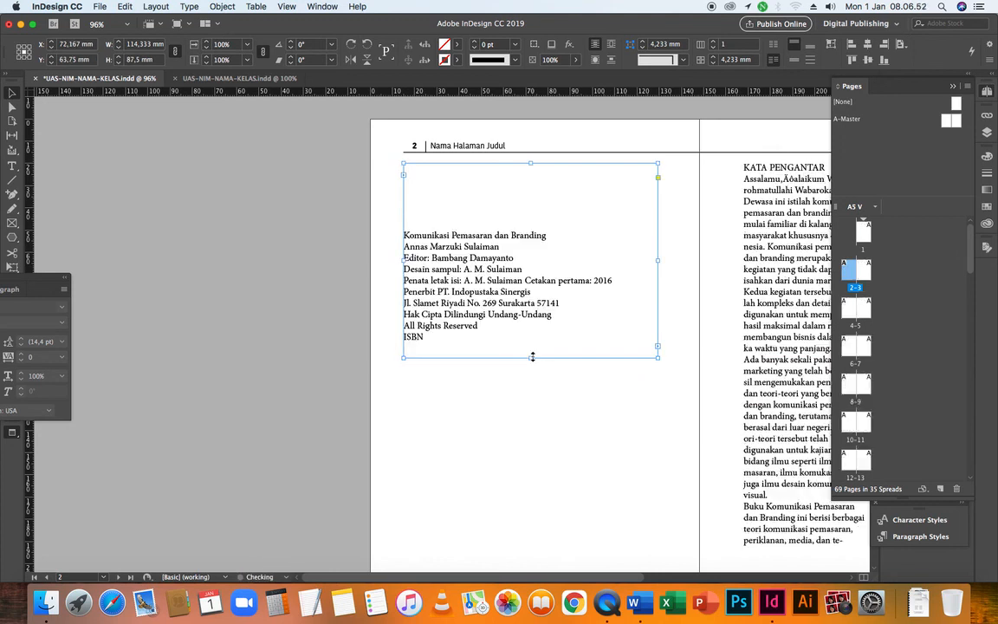
{"action": "left_click", "coordinate": [490, 389]}
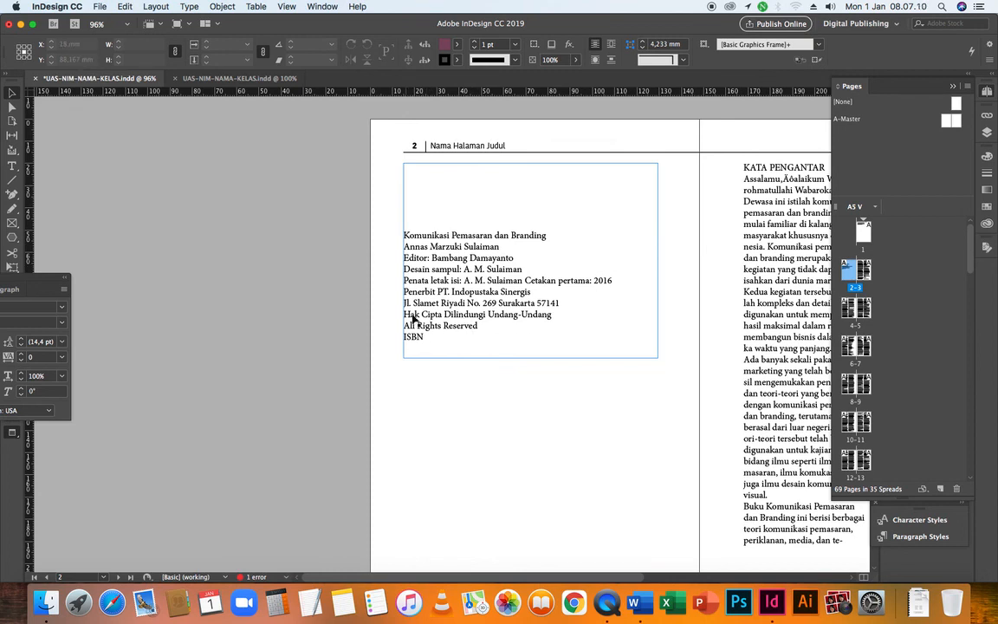
{"action": "left_click", "coordinate": [531, 378]}
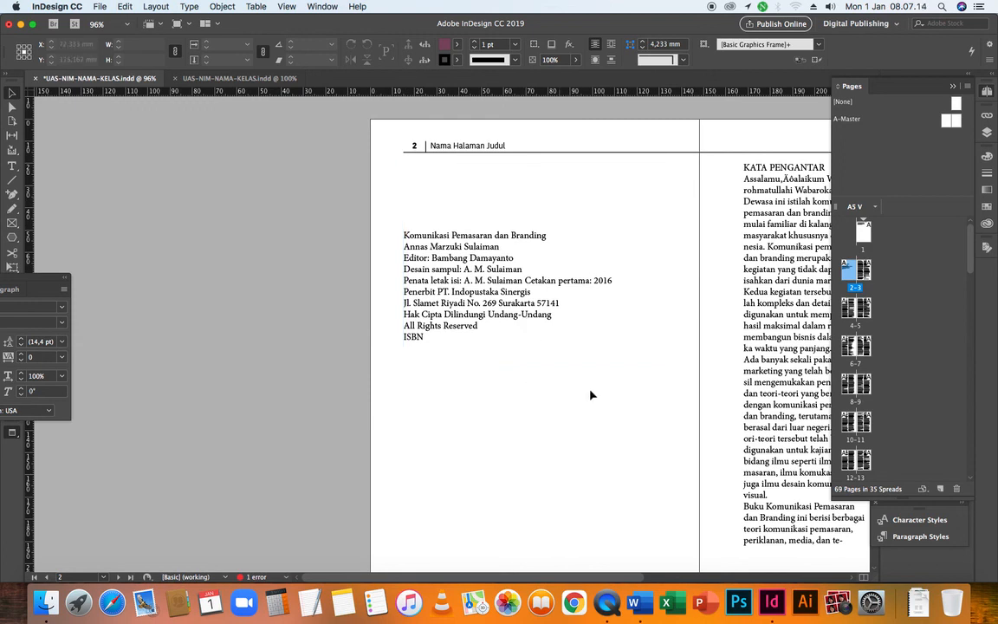
{"action": "left_click_drag", "start_coordinate": [708, 396], "coordinate": [465, 415]}
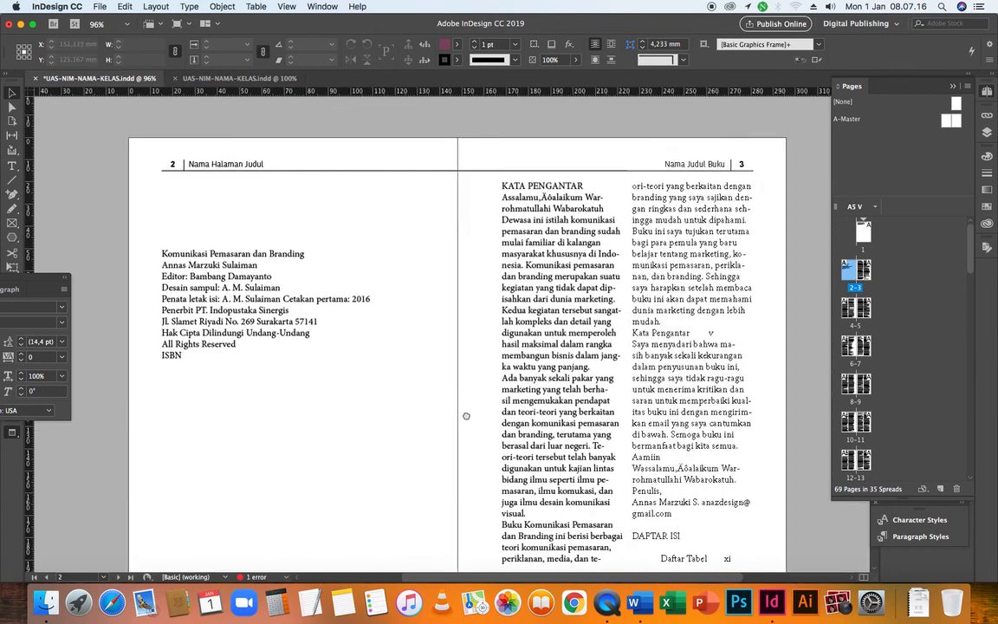
{"action": "left_click_drag", "start_coordinate": [593, 380], "coordinate": [505, 359]}
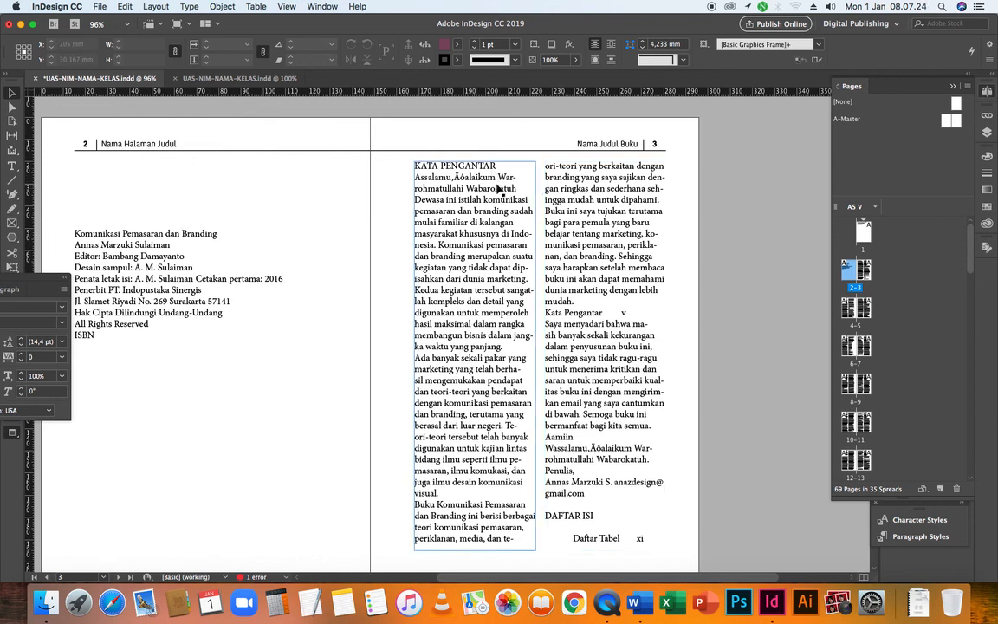
Insert a blank line between the KATA PENGANTAR heading and the preface text on page 3
{"action": "double_click", "coordinate": [436, 174]}
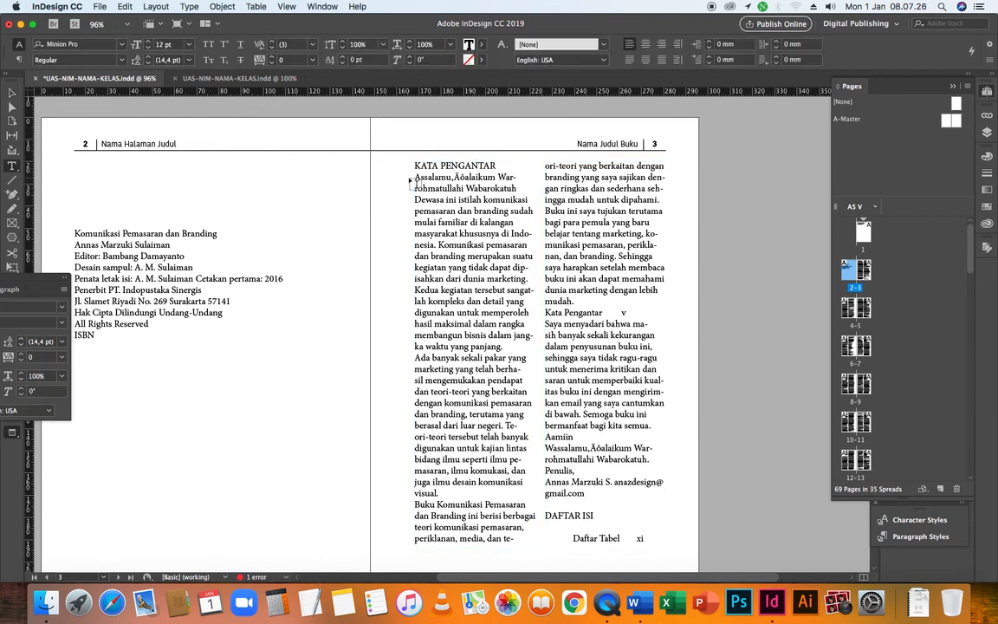
{"action": "left_click", "coordinate": [417, 176]}
{"action": "key", "text": "Return"}
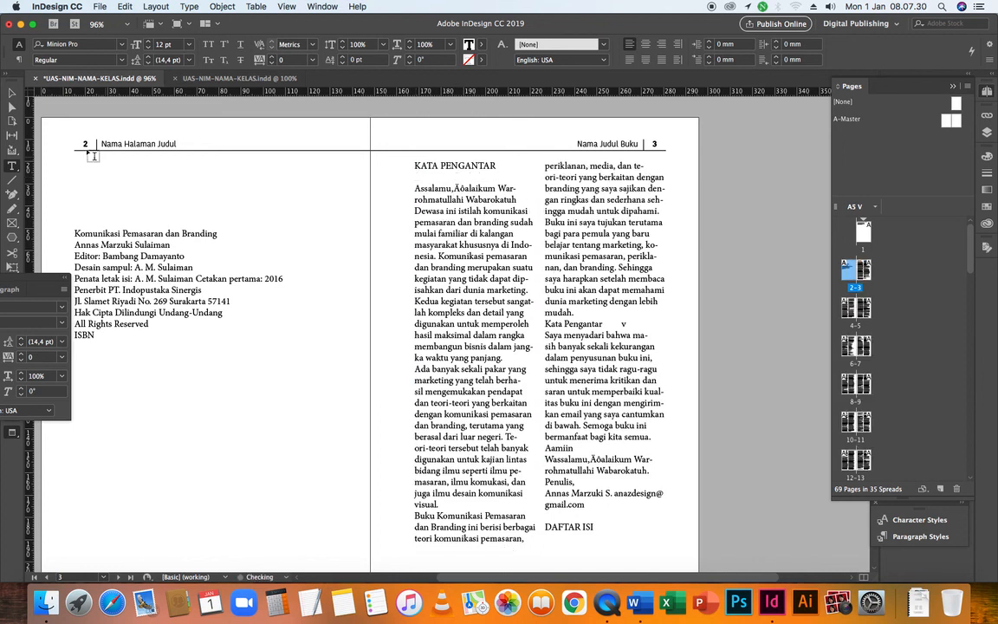
Shorten the second-column text frame on page 3 to 163 mm high so DAFTAR ISI moves to page 4
{"action": "left_click", "coordinate": [12, 92]}
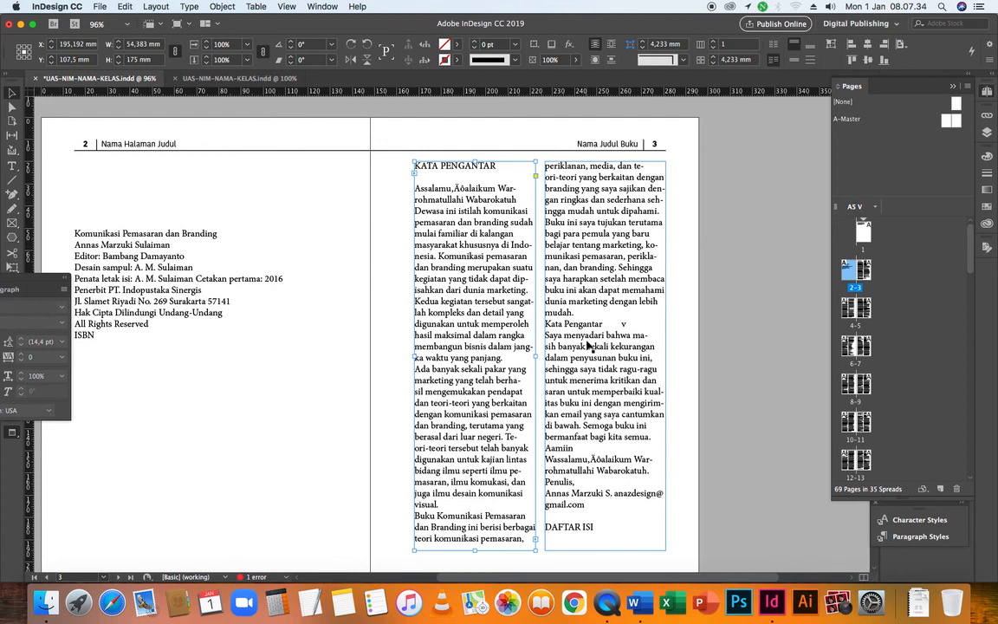
{"action": "left_click", "coordinate": [572, 532]}
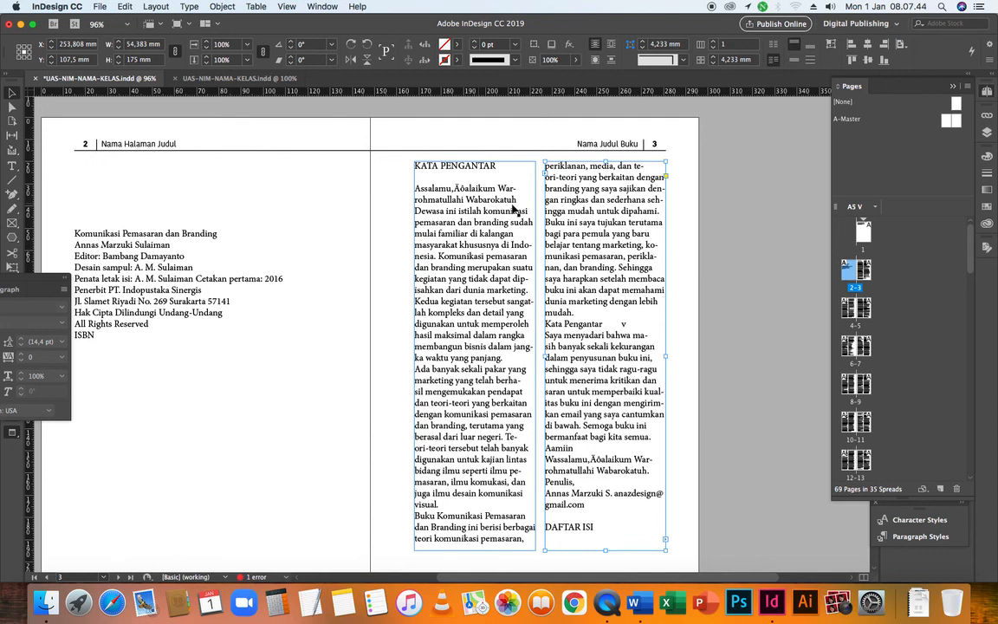
{"action": "left_click", "coordinate": [482, 196]}
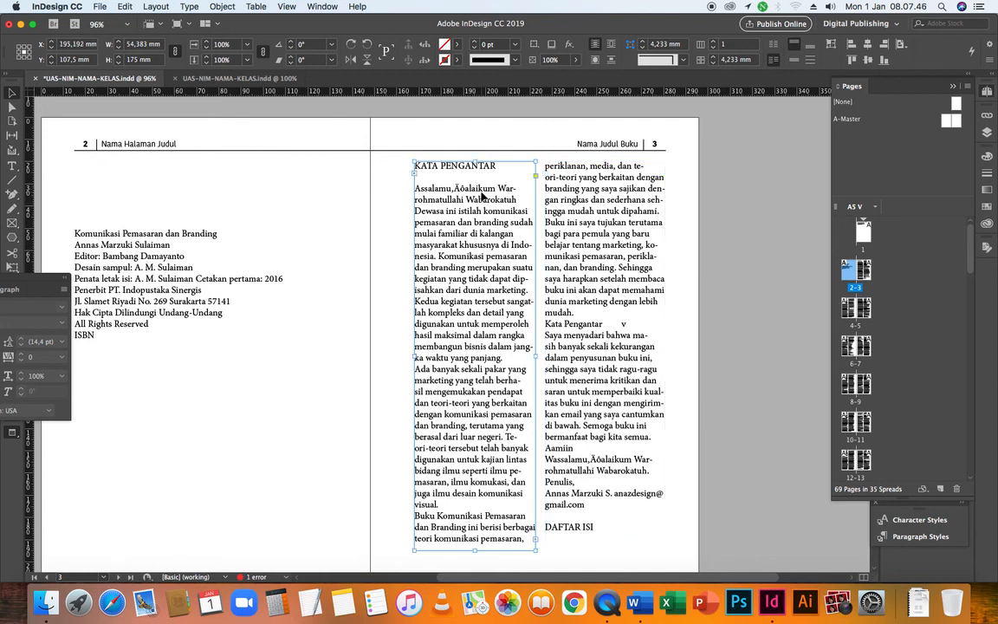
{"action": "left_click", "coordinate": [593, 431]}
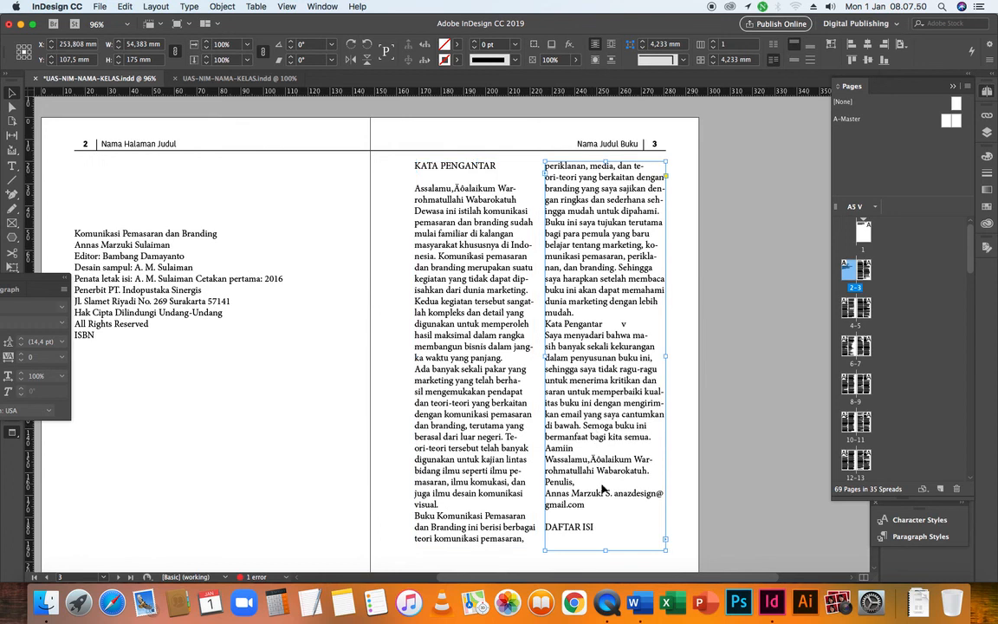
{"action": "scroll", "coordinate": [544, 440], "scroll_direction": "down", "scroll_amount": 3}
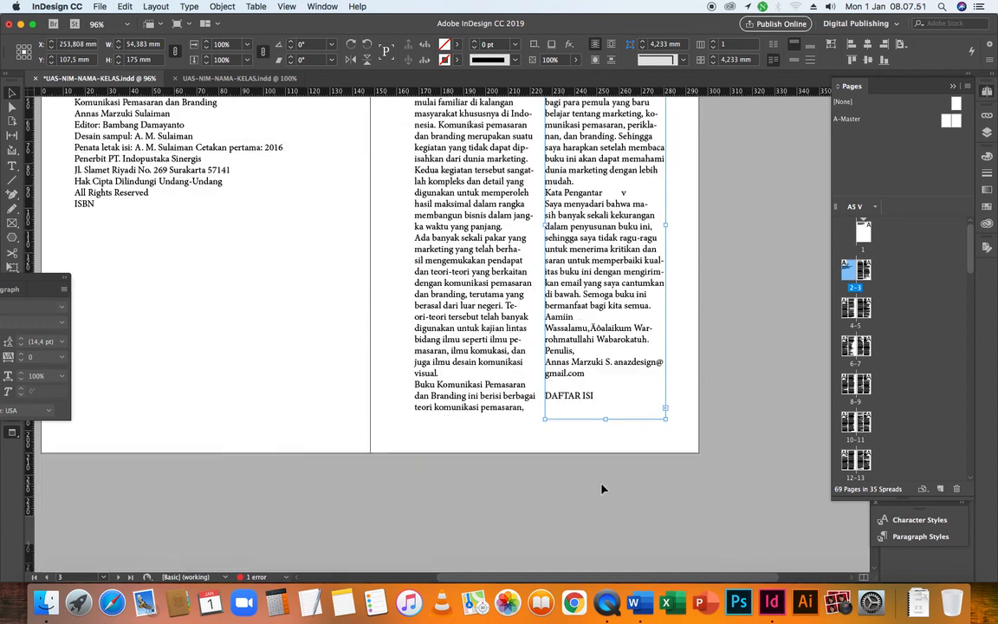
{"action": "left_click", "coordinate": [570, 423]}
{"action": "left_click", "coordinate": [578, 399]}
{"action": "left_click_drag", "start_coordinate": [605, 418], "coordinate": [606, 394]}
{"action": "left_click_drag", "start_coordinate": [605, 418], "coordinate": [606, 393]}
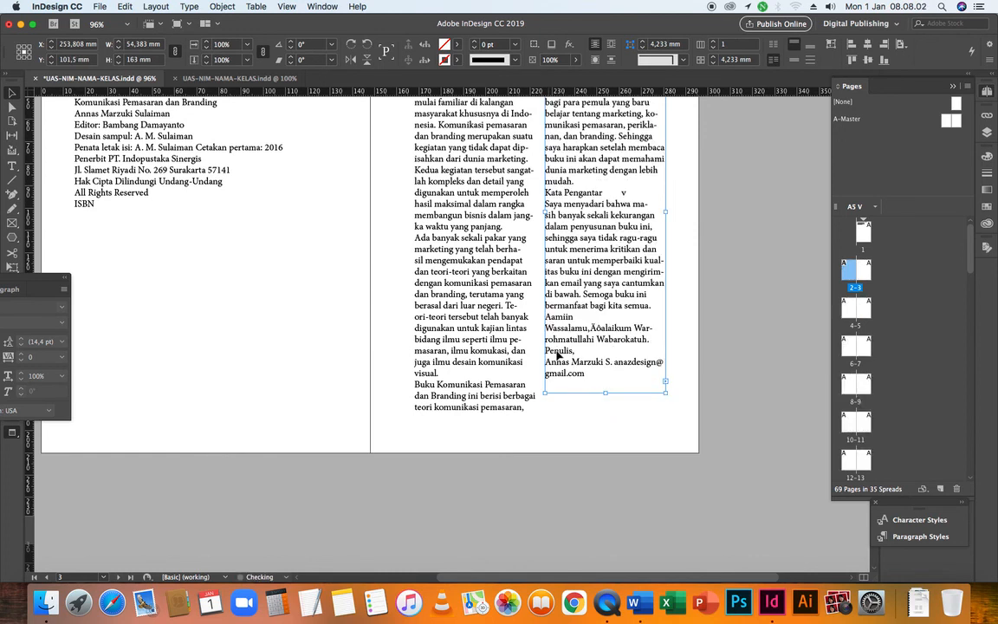
{"action": "left_click", "coordinate": [560, 426]}
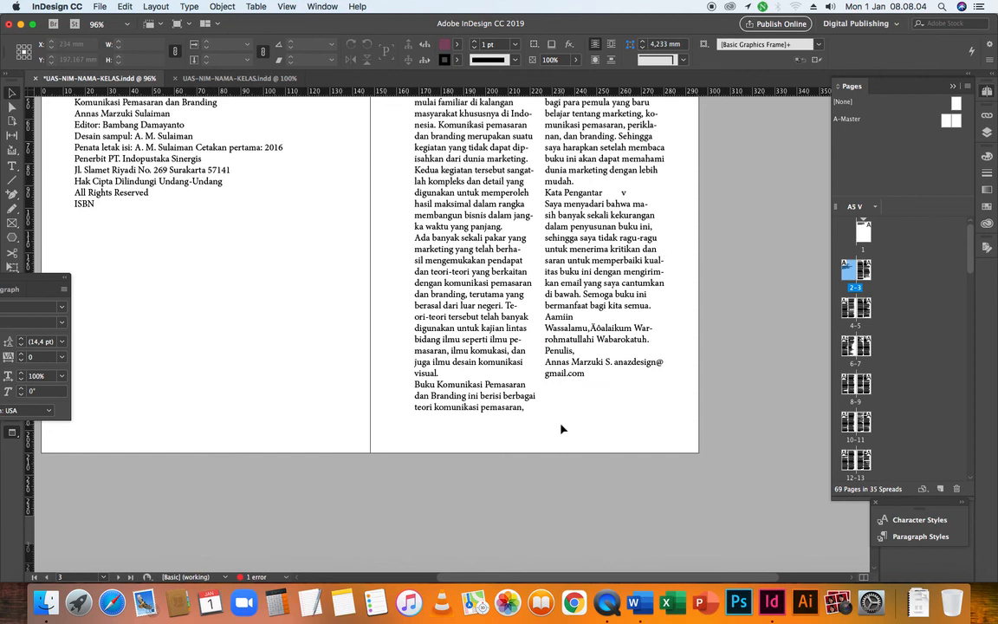
Delete the "Daftar Tabel xi" line under the DAFTAR ISI heading on page 4
{"action": "scroll", "coordinate": [561, 429], "scroll_direction": "up", "scroll_amount": 4}
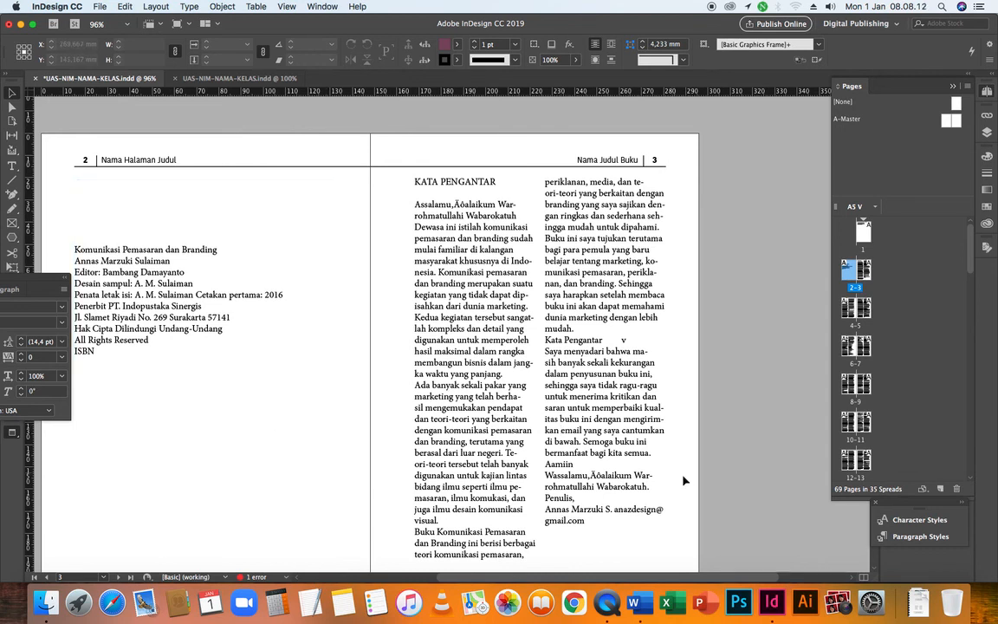
{"action": "scroll", "coordinate": [373, 428], "scroll_direction": "up", "scroll_amount": 5}
{"action": "scroll", "coordinate": [374, 428], "scroll_direction": "down", "scroll_amount": 10}
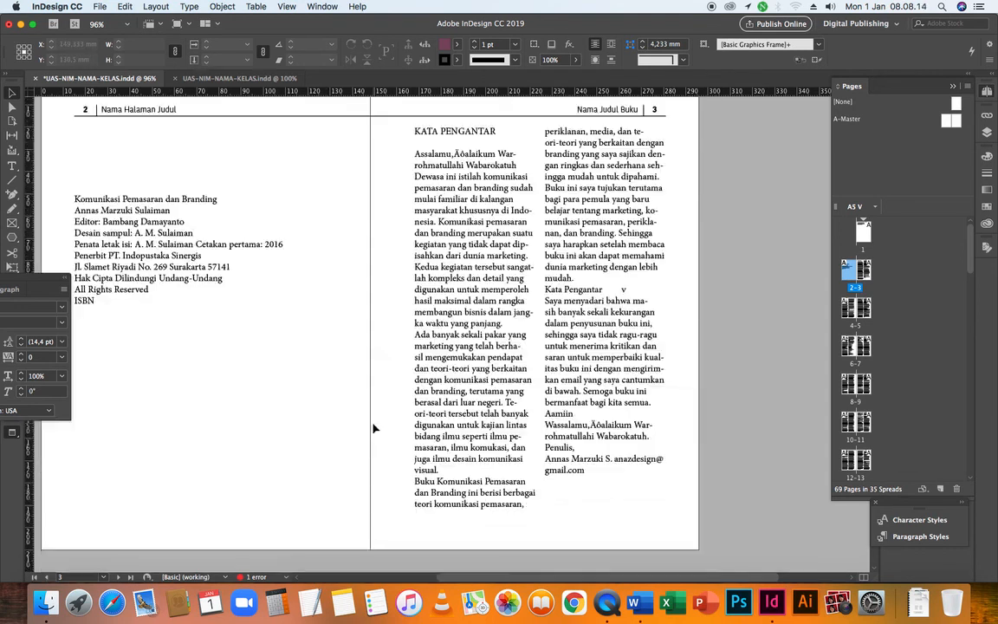
{"action": "scroll", "coordinate": [373, 427], "scroll_direction": "down", "scroll_amount": 1}
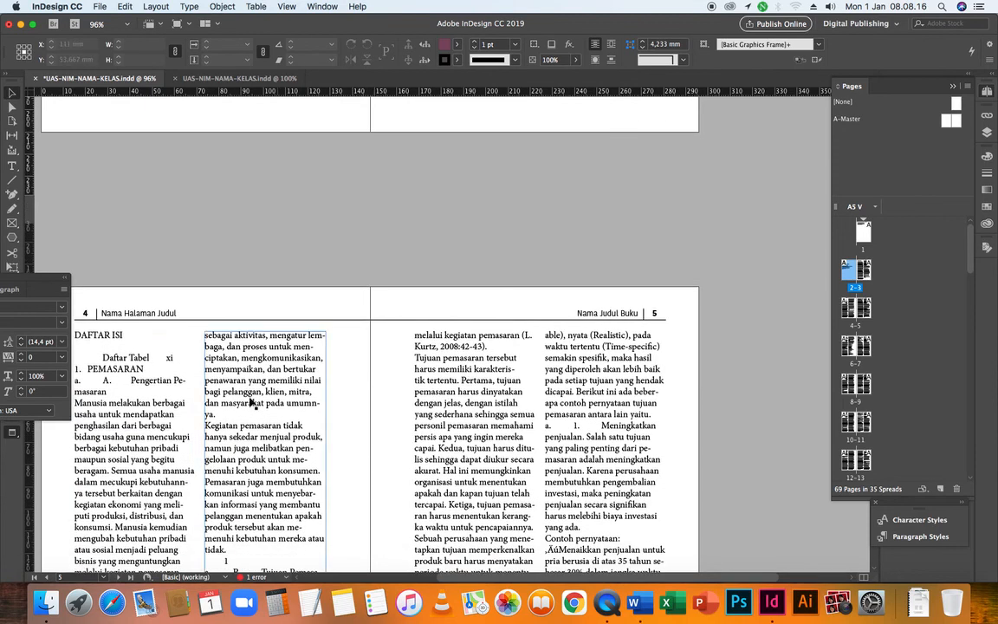
{"action": "left_click", "coordinate": [173, 394]}
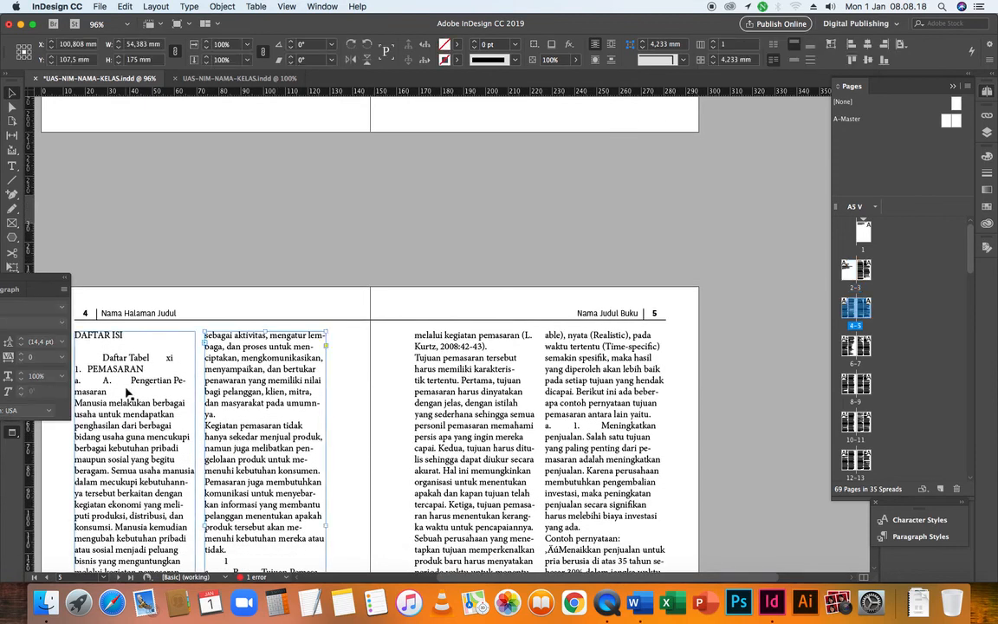
{"action": "scroll", "coordinate": [250, 382], "scroll_direction": "down", "scroll_amount": 3}
{"action": "scroll", "coordinate": [249, 382], "scroll_direction": "down", "scroll_amount": 4}
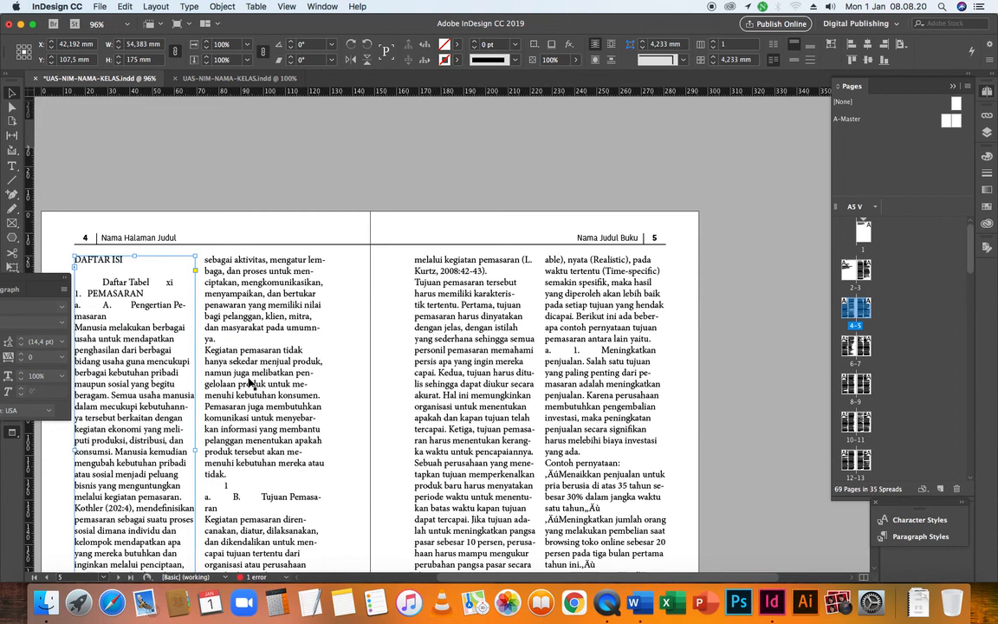
{"action": "triple_click", "coordinate": [105, 283]}
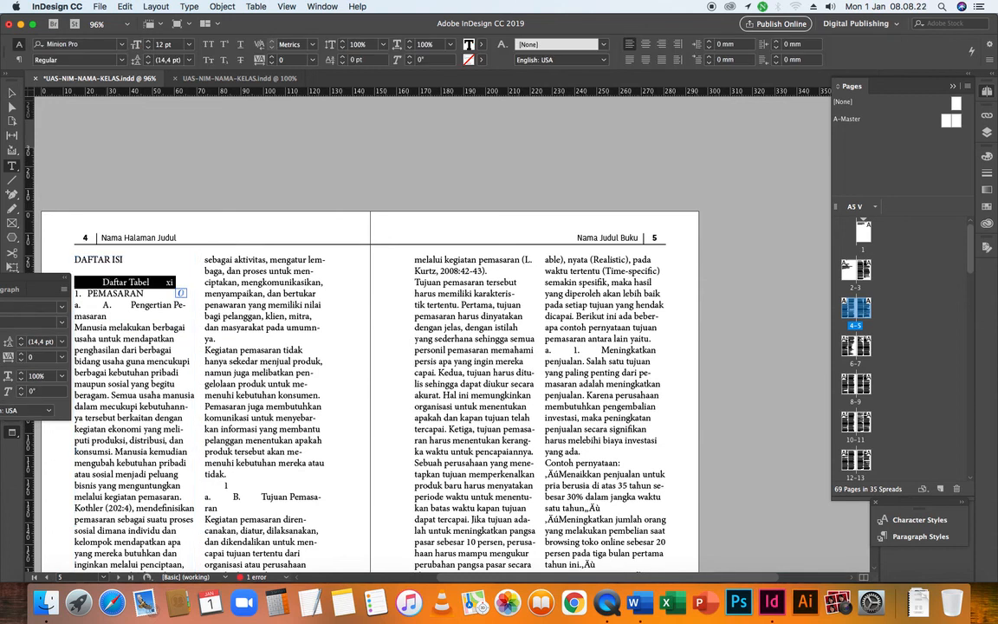
{"action": "key", "text": "BackSpace"}
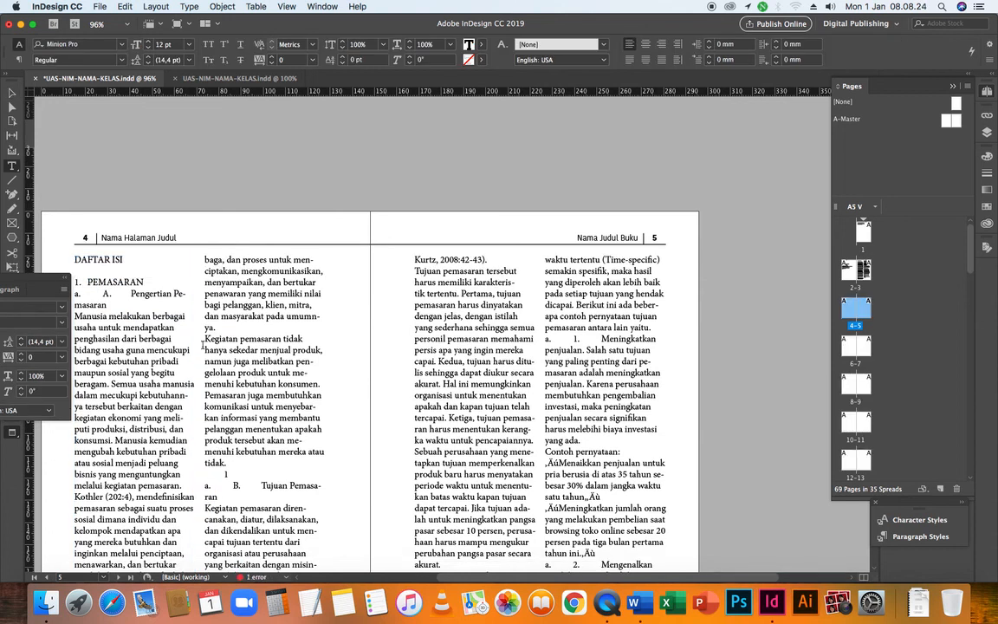
Delete the second-column text frame on page 4 and both text frames on page 5
{"action": "left_click_drag", "start_coordinate": [476, 580], "coordinate": [408, 578]}
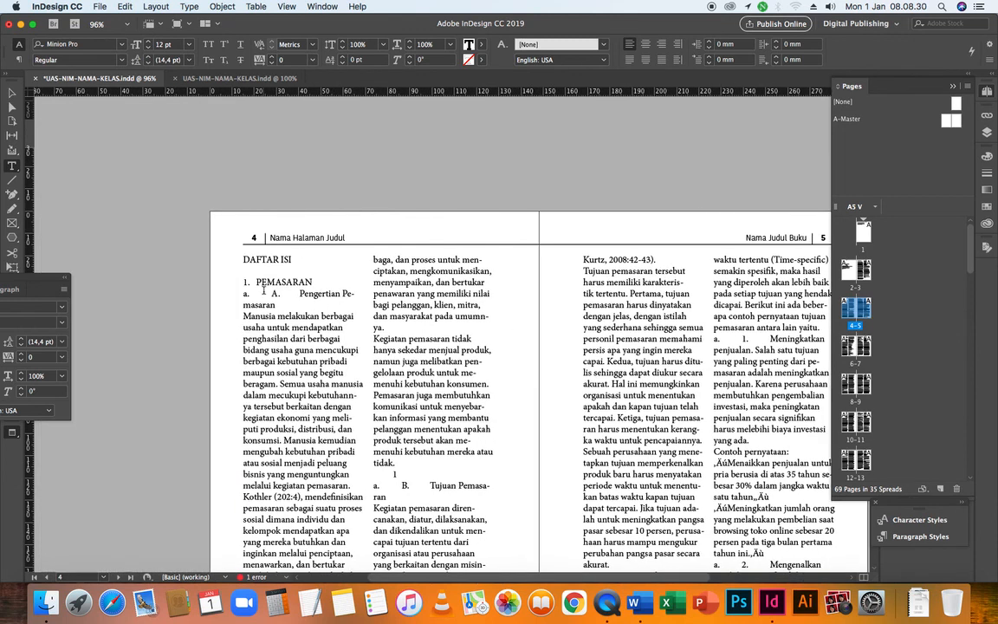
{"action": "scroll", "coordinate": [412, 356], "scroll_direction": "down", "scroll_amount": 3}
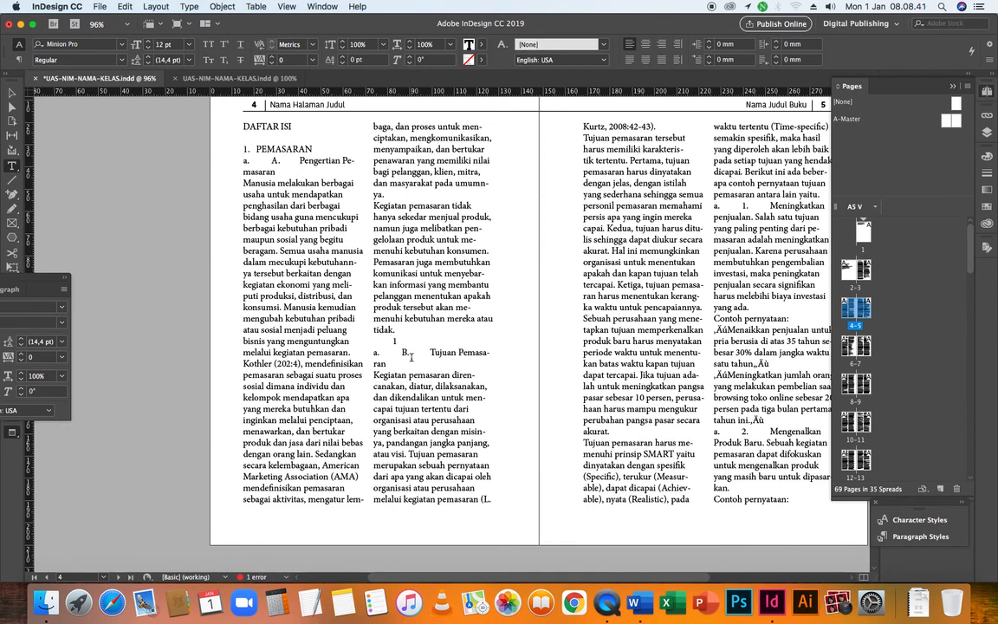
{"action": "scroll", "coordinate": [412, 357], "scroll_direction": "up", "scroll_amount": 1}
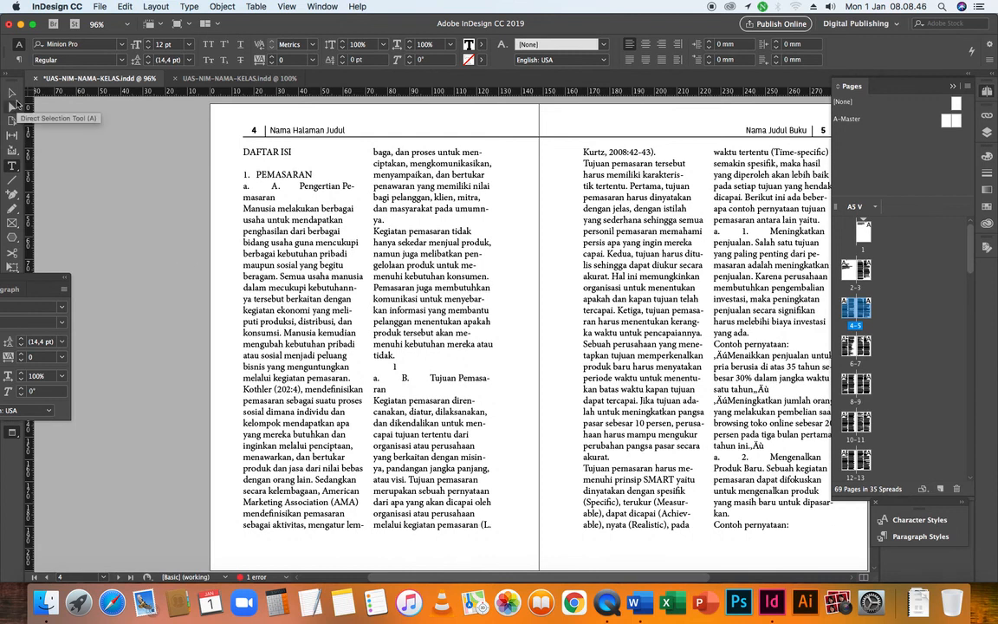
{"action": "left_click", "coordinate": [12, 92]}
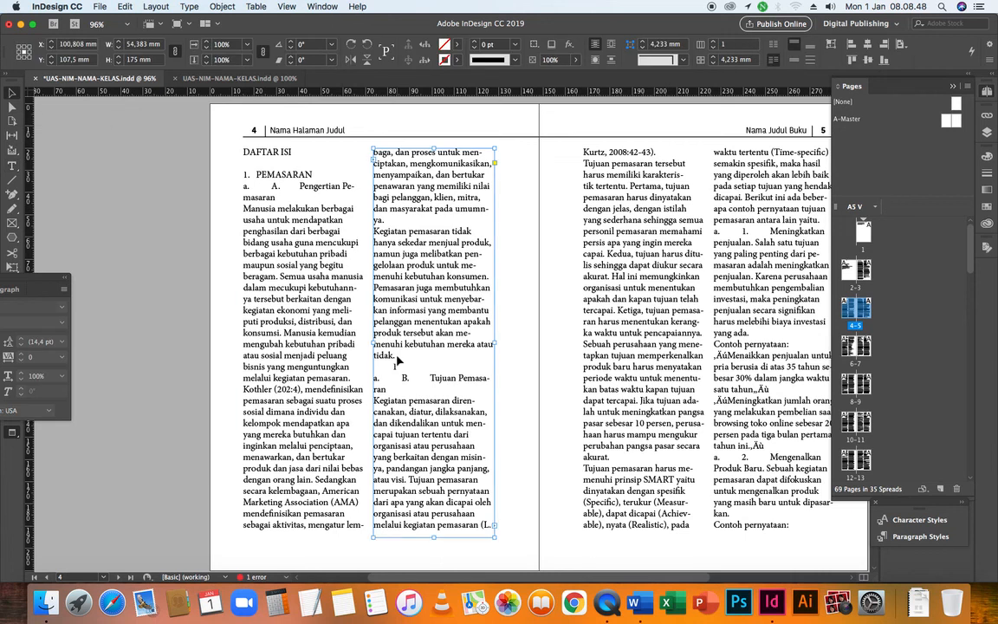
{"action": "key", "text": "Delete"}
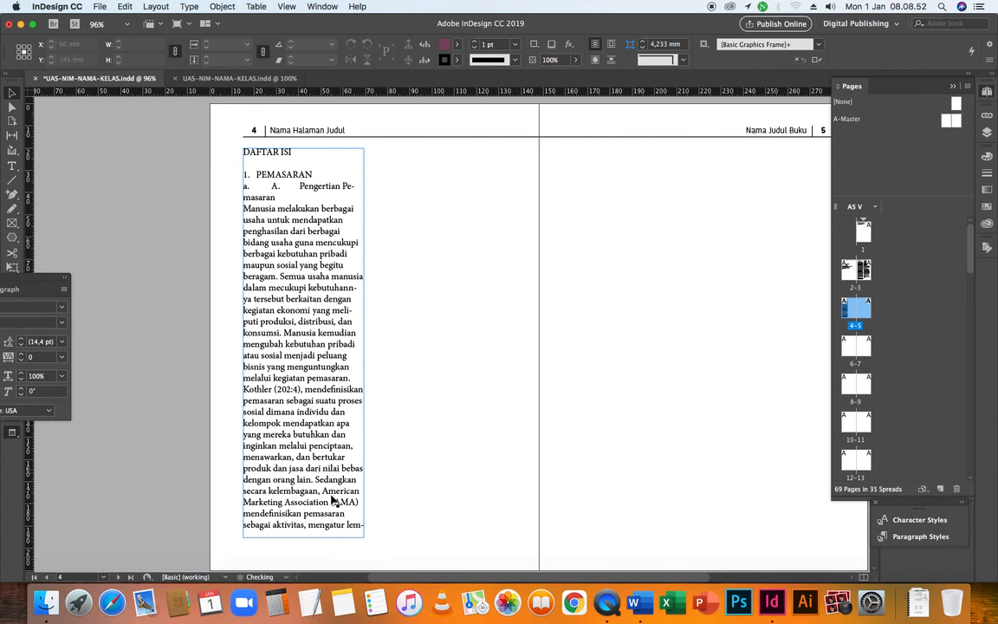
Shorten the remaining text frame on page 4 to about 8.3 mm high so it holds only the DAFTAR ISI heading
{"action": "left_click", "coordinate": [274, 480]}
{"action": "left_click_drag", "start_coordinate": [304, 536], "coordinate": [328, 166]}
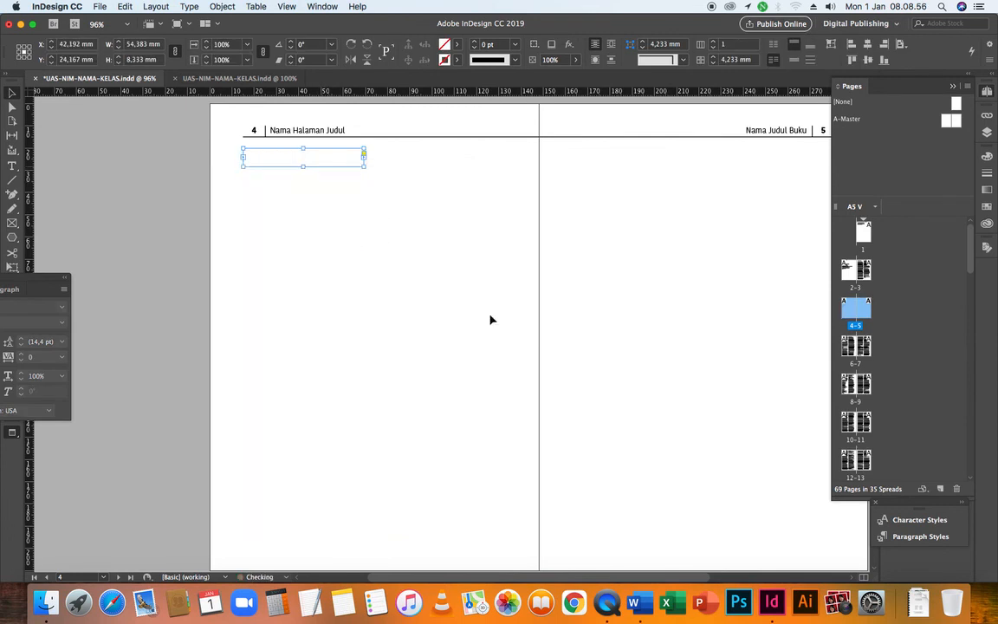
{"action": "left_click", "coordinate": [479, 348]}
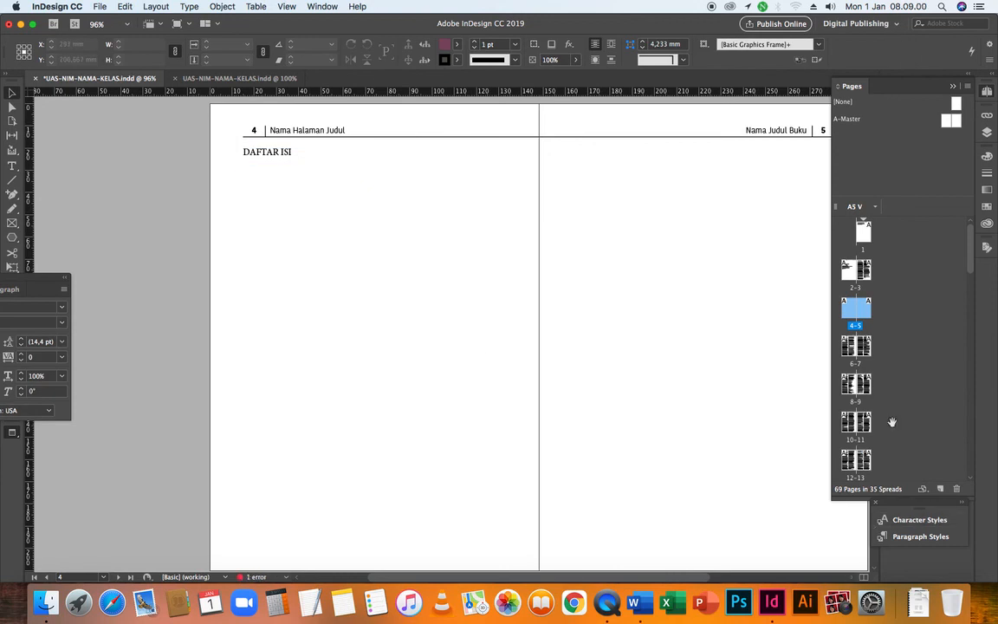
Go to page 6 and delete both of its text frames so the PEMASARAN chapter starts on page 7
{"action": "double_click", "coordinate": [855, 347]}
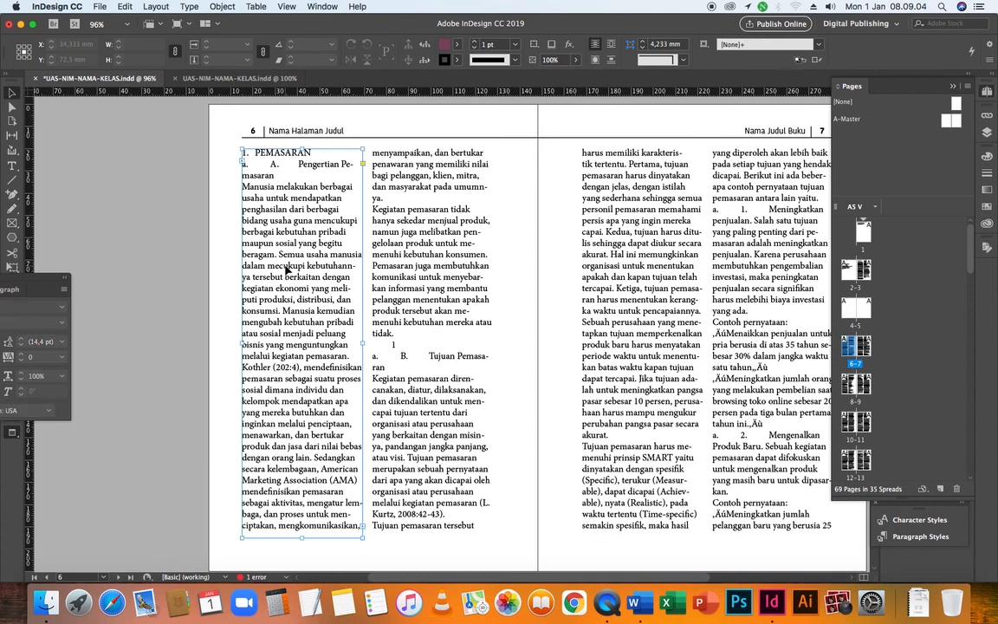
{"action": "left_click", "coordinate": [381, 272]}
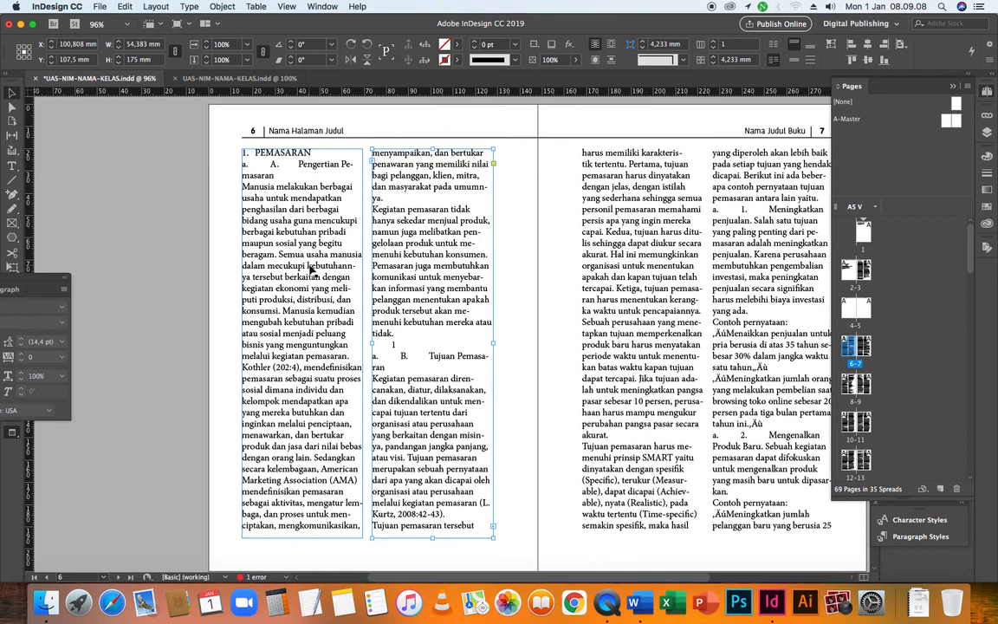
{"action": "key", "text": "Delete"}
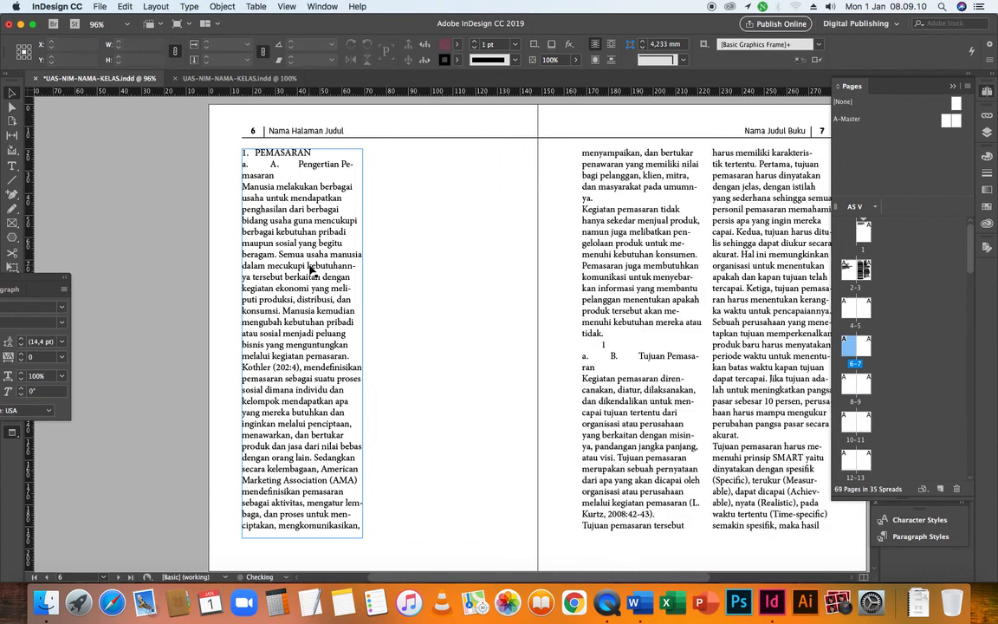
{"action": "key", "text": "Delete"}
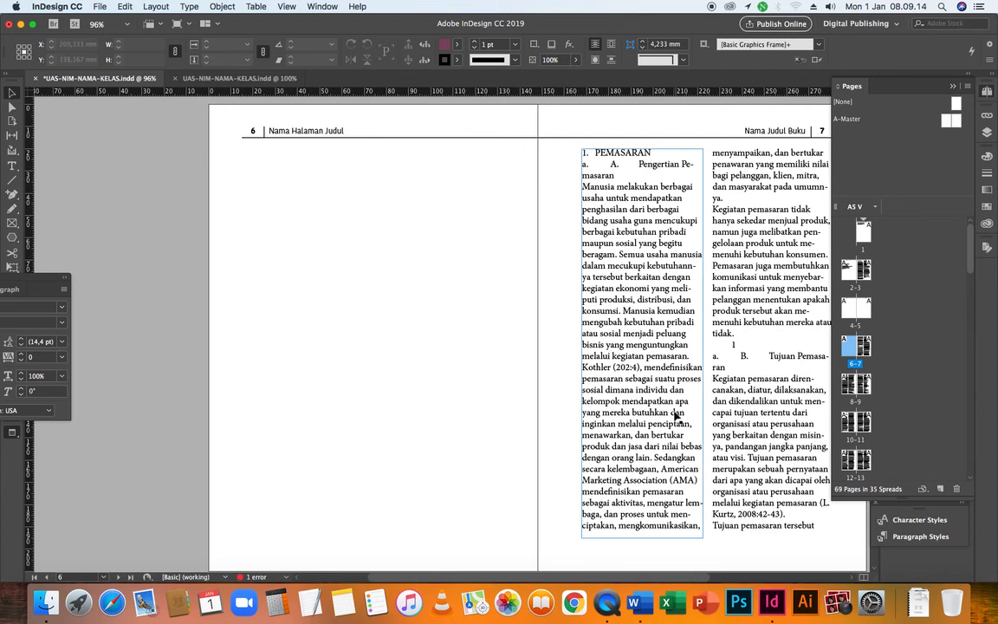
Review the spreads from page 7 back to page 3 to check where the preface, DAFTAR ISI and PEMASARAN sections start
{"action": "left_click_drag", "start_coordinate": [647, 577], "coordinate": [748, 578]}
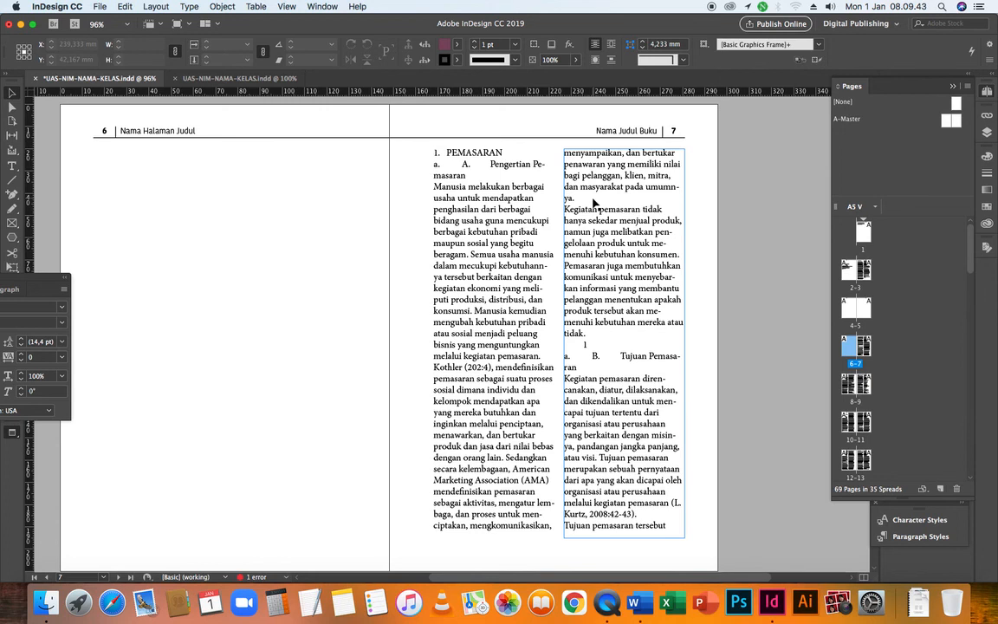
{"action": "double_click", "coordinate": [849, 353]}
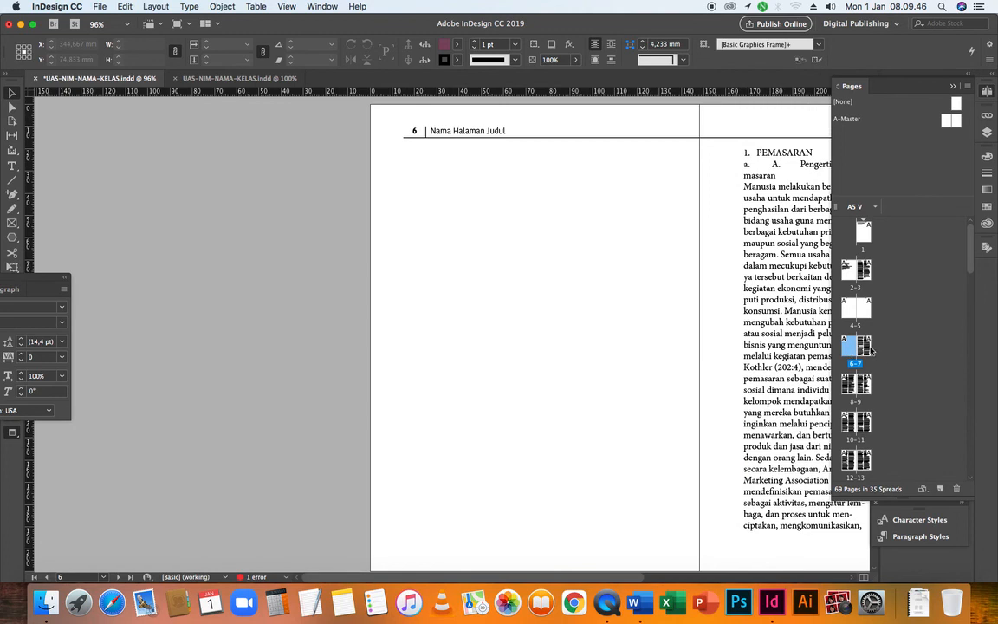
{"action": "double_click", "coordinate": [869, 348]}
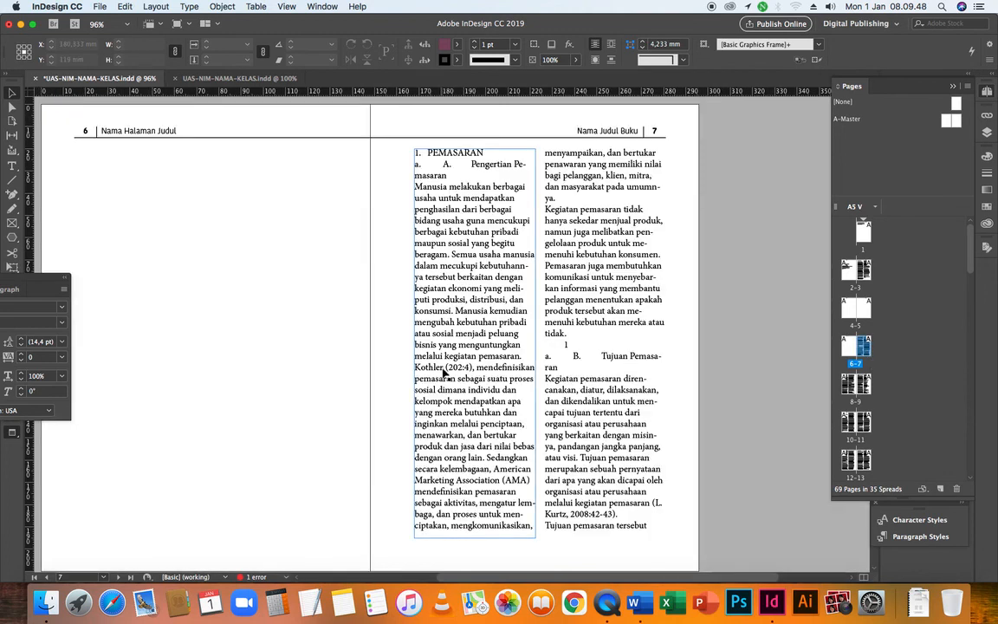
{"action": "scroll", "coordinate": [444, 371], "scroll_direction": "down", "scroll_amount": 10}
{"action": "scroll", "coordinate": [444, 371], "scroll_direction": "up", "scroll_amount": 10}
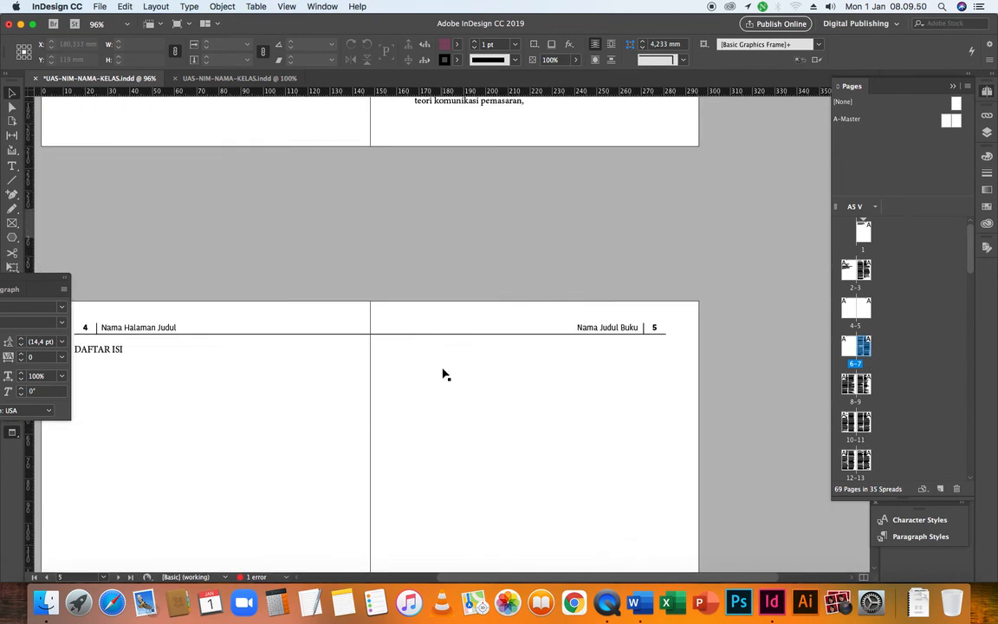
{"action": "scroll", "coordinate": [443, 372], "scroll_direction": "up", "scroll_amount": 4}
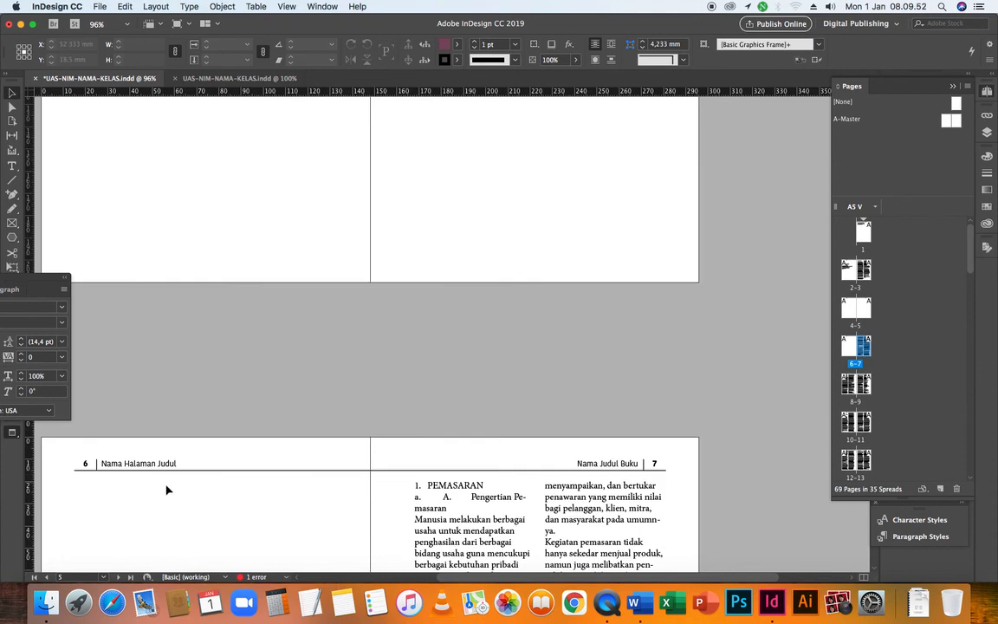
{"action": "scroll", "coordinate": [160, 274], "scroll_direction": "up", "scroll_amount": 1}
{"action": "scroll", "coordinate": [160, 277], "scroll_direction": "up", "scroll_amount": 8}
{"action": "scroll", "coordinate": [159, 278], "scroll_direction": "down", "scroll_amount": 3}
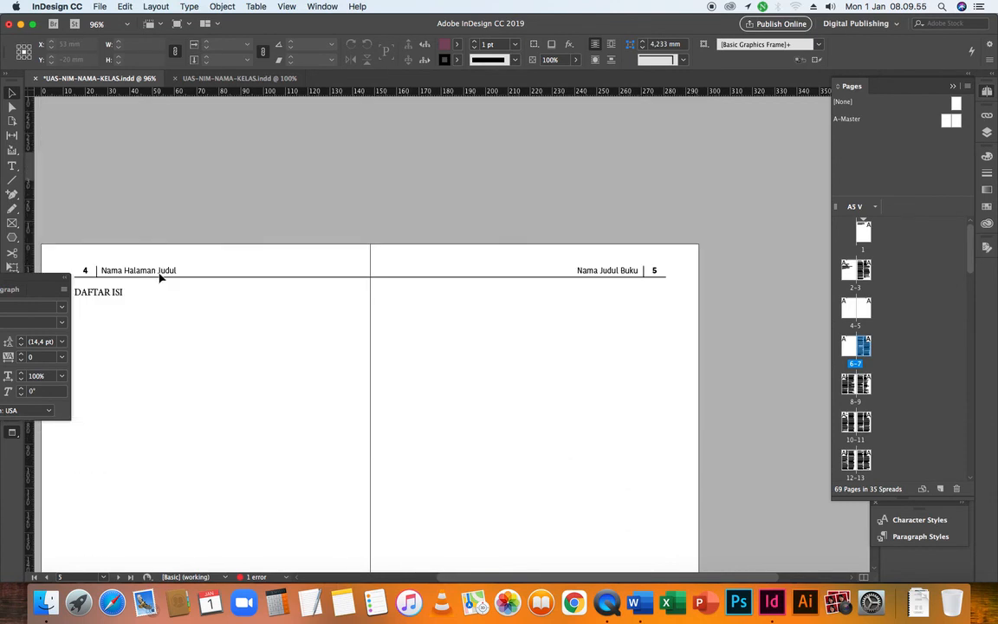
{"action": "left_click", "coordinate": [122, 295]}
Examine the text frames on the page 2-3 and 4-5 spreads to check where KATA PENGANTAR and DAFTAR ISI begin
{"action": "left_click", "coordinate": [121, 293]}
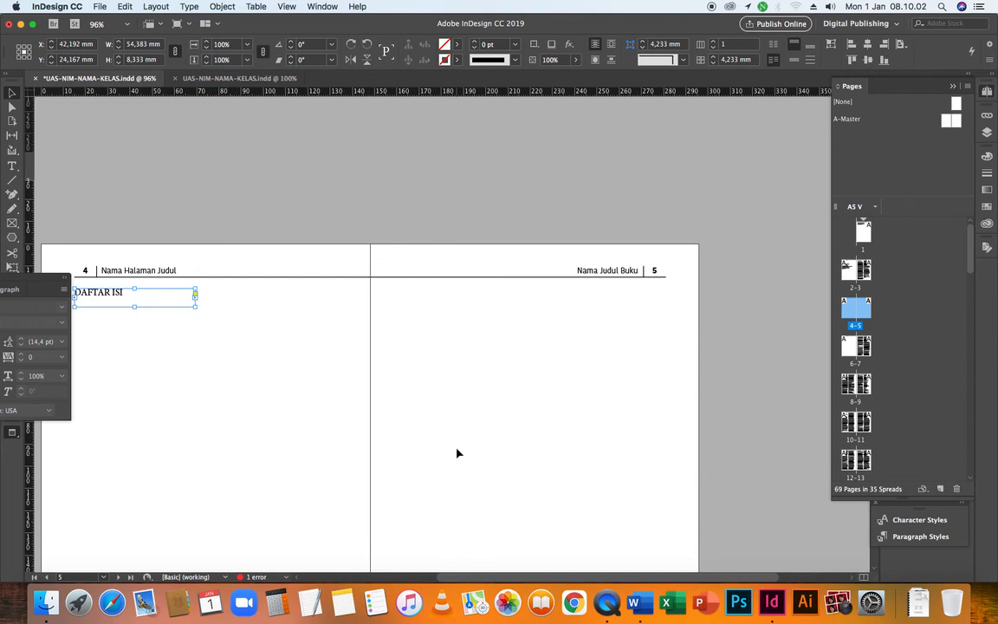
{"action": "left_click", "coordinate": [277, 359]}
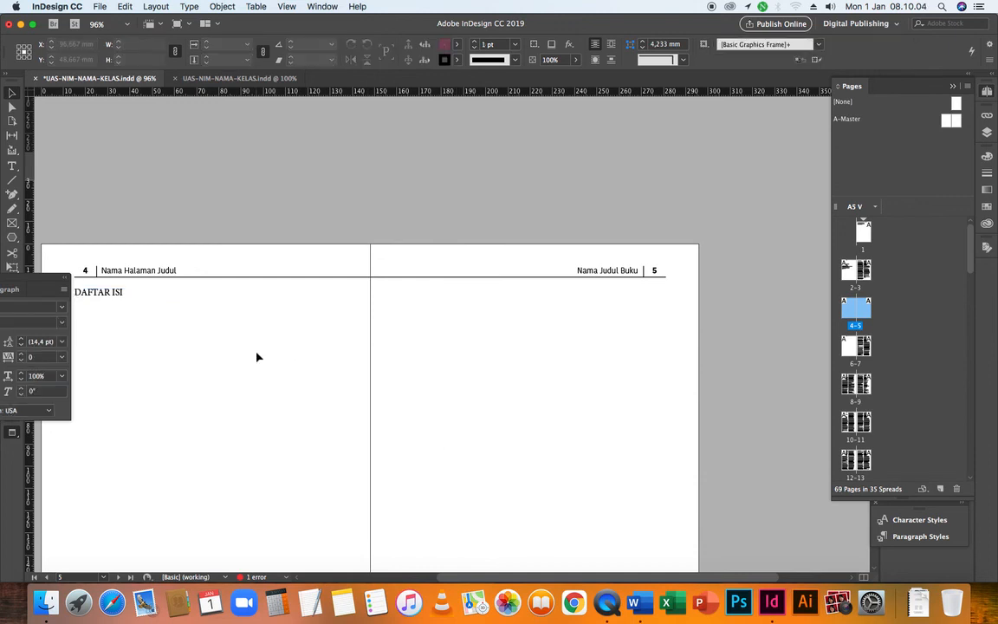
{"action": "scroll", "coordinate": [256, 357], "scroll_direction": "up", "scroll_amount": 5}
{"action": "scroll", "coordinate": [257, 357], "scroll_direction": "down", "scroll_amount": 5}
{"action": "scroll", "coordinate": [256, 357], "scroll_direction": "up", "scroll_amount": 5}
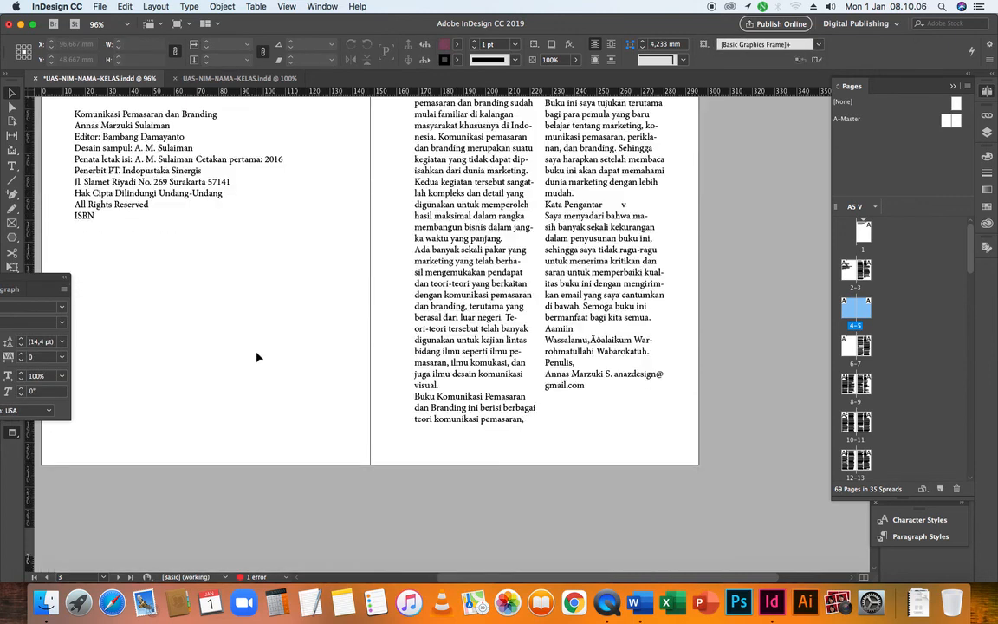
{"action": "scroll", "coordinate": [257, 353], "scroll_direction": "down", "scroll_amount": 5}
{"action": "scroll", "coordinate": [262, 358], "scroll_direction": "up", "scroll_amount": 4}
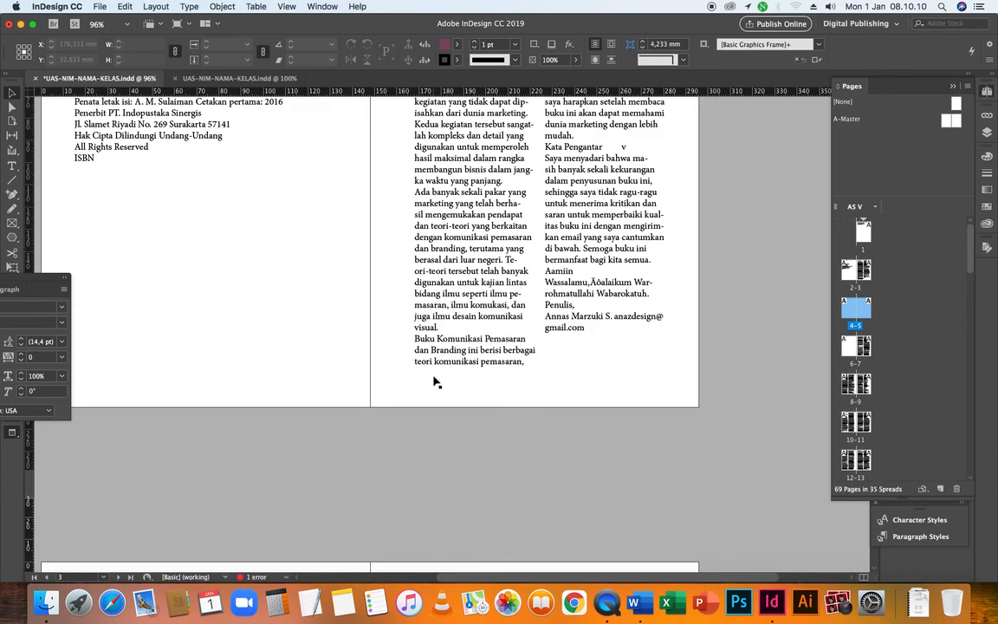
{"action": "scroll", "coordinate": [454, 382], "scroll_direction": "up", "scroll_amount": 5}
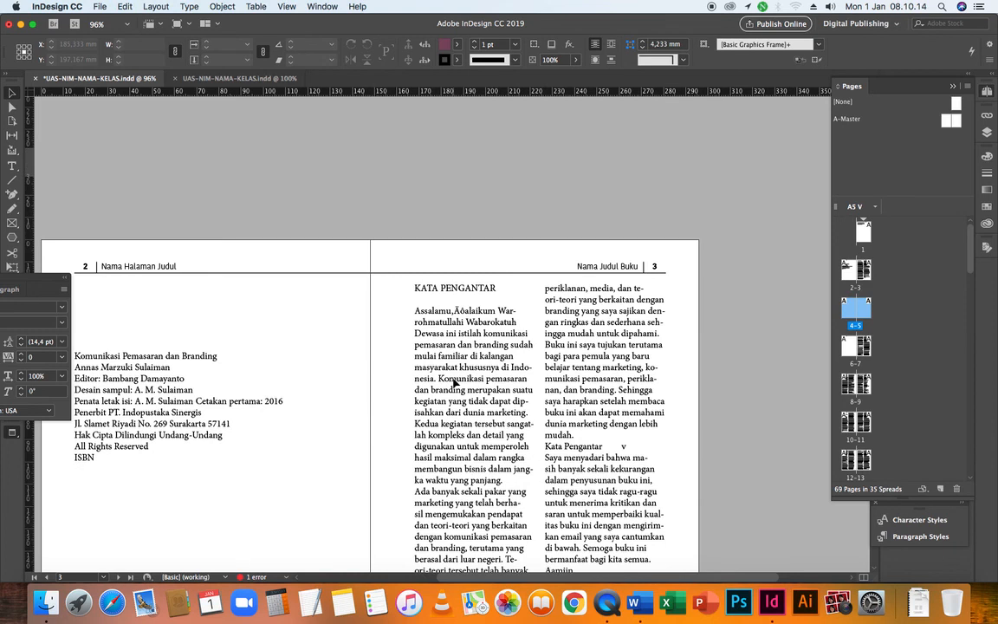
{"action": "left_click", "coordinate": [454, 383]}
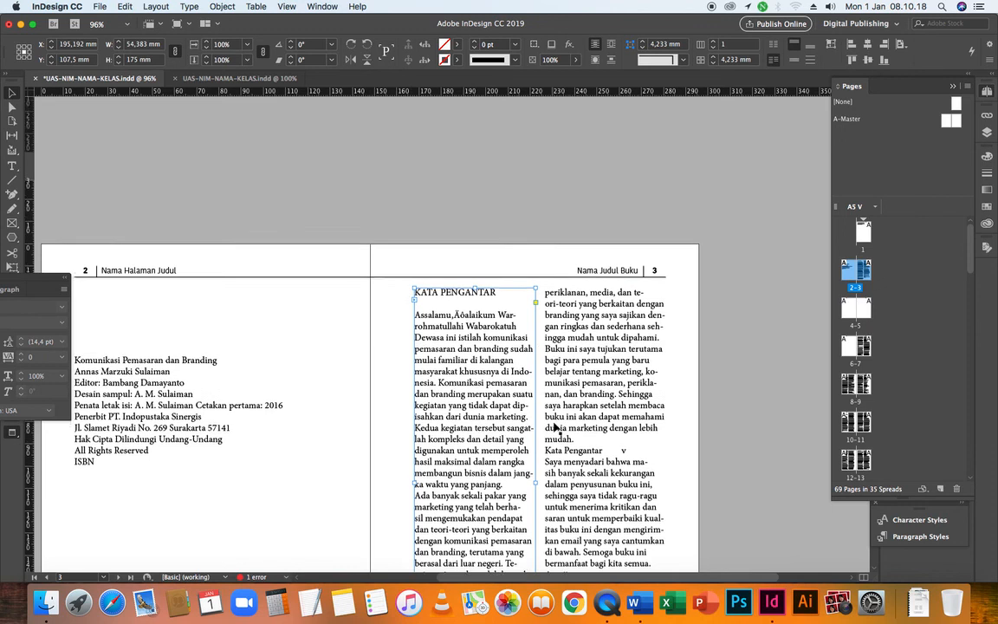
{"action": "scroll", "coordinate": [534, 295], "scroll_direction": "up", "scroll_amount": 1}
{"action": "scroll", "coordinate": [544, 433], "scroll_direction": "down", "scroll_amount": 9}
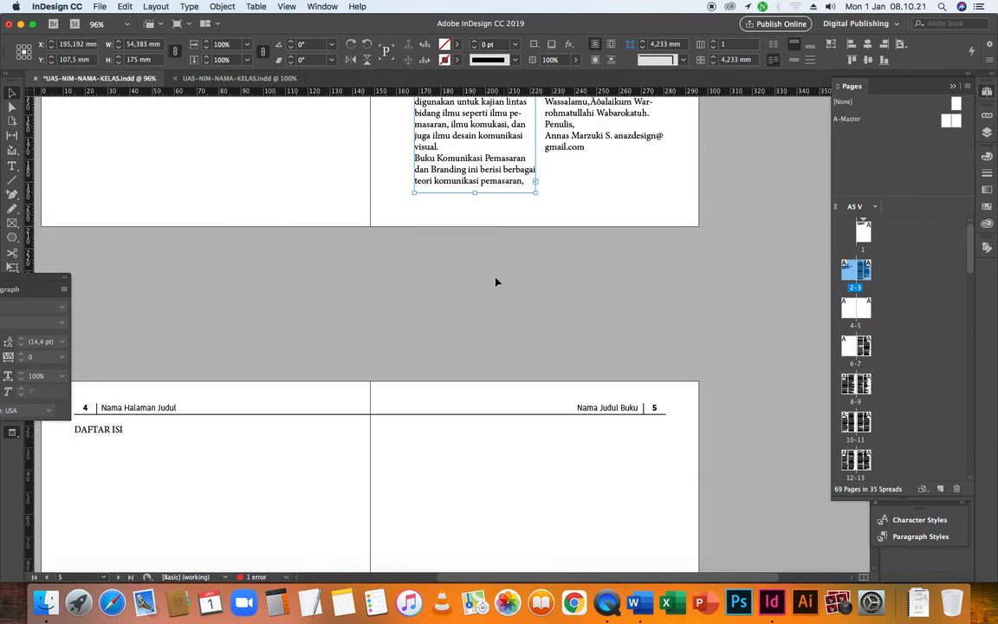
{"action": "scroll", "coordinate": [494, 281], "scroll_direction": "up", "scroll_amount": 1}
{"action": "left_click", "coordinate": [592, 222]}
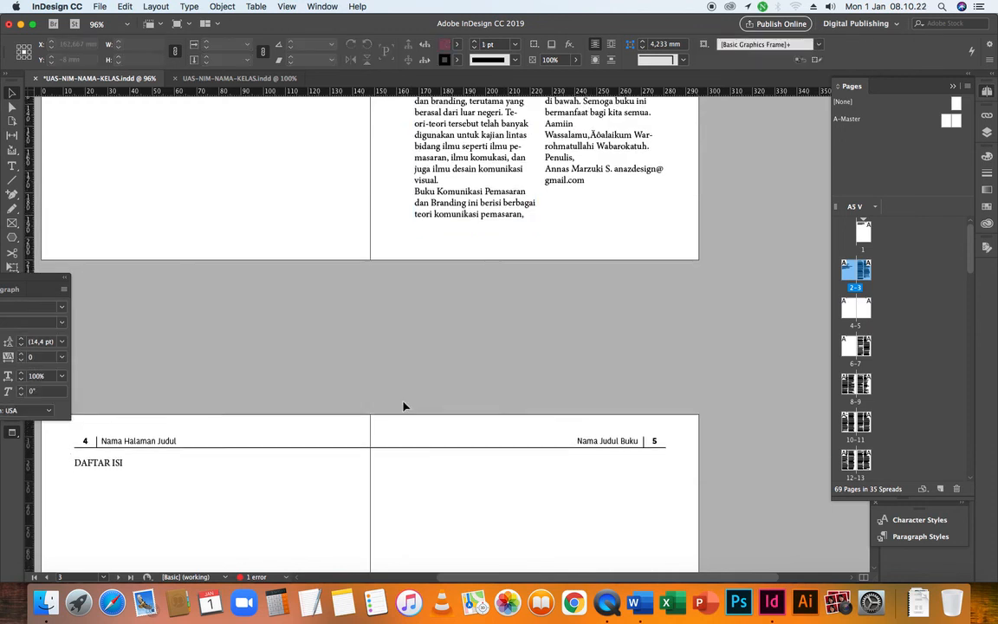
Look through the flowed chapter spreads up to page 25, check the thumbnails of the final pages, and return to the opening pages
{"action": "scroll", "coordinate": [403, 404], "scroll_direction": "down", "scroll_amount": 20}
{"action": "scroll", "coordinate": [403, 405], "scroll_direction": "down", "scroll_amount": 15}
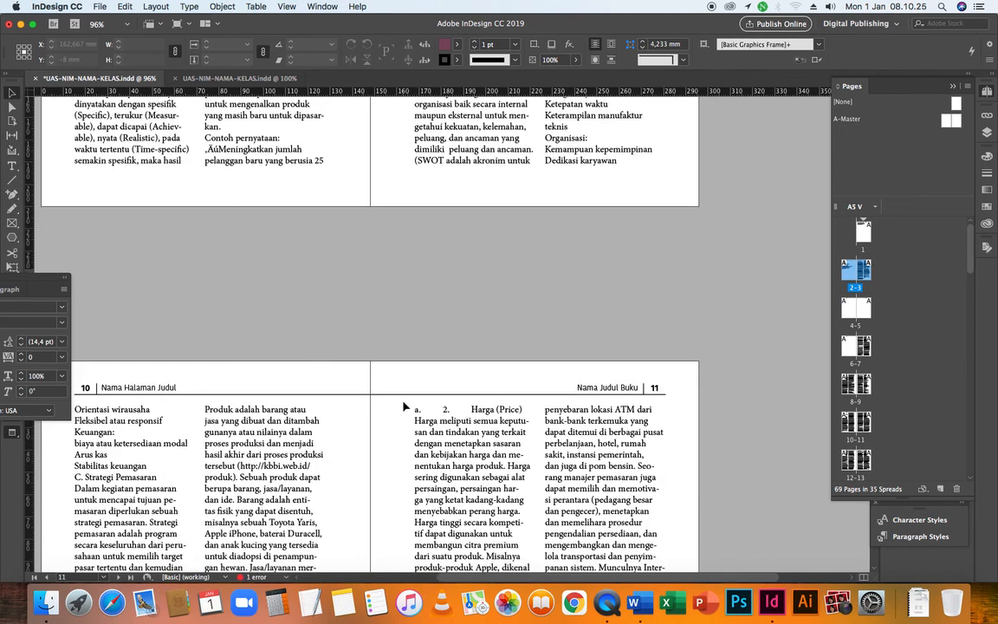
{"action": "scroll", "coordinate": [403, 405], "scroll_direction": "down", "scroll_amount": 15}
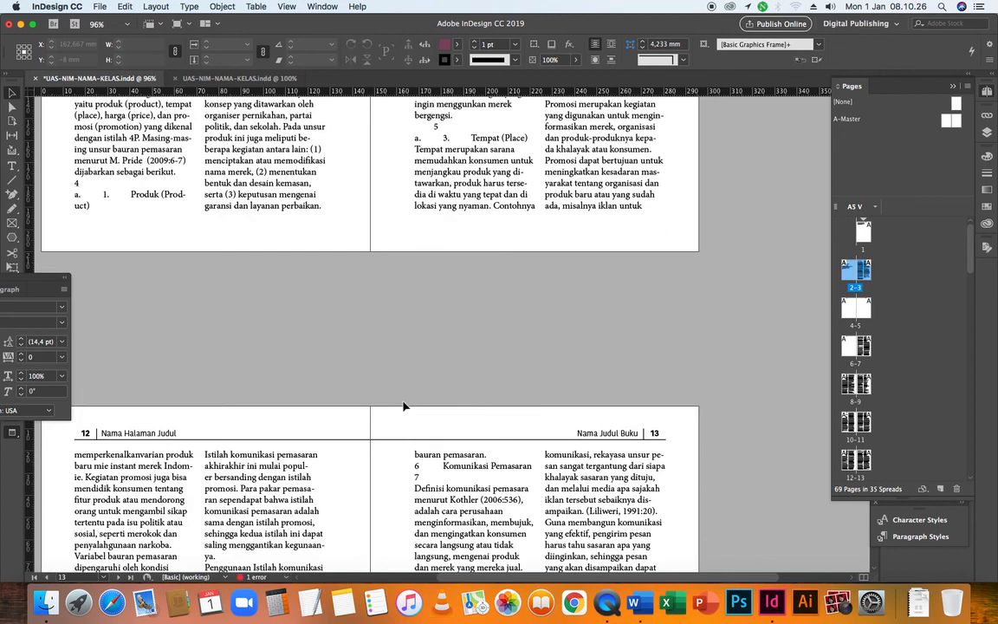
{"action": "scroll", "coordinate": [402, 406], "scroll_direction": "down", "scroll_amount": 20}
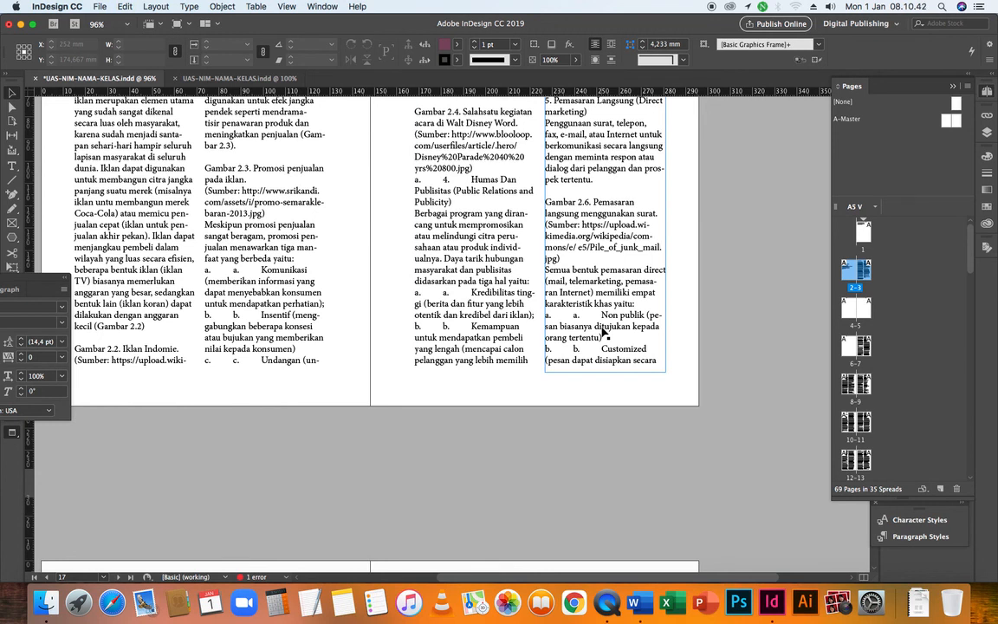
{"action": "scroll", "coordinate": [440, 372], "scroll_direction": "down", "scroll_amount": 10}
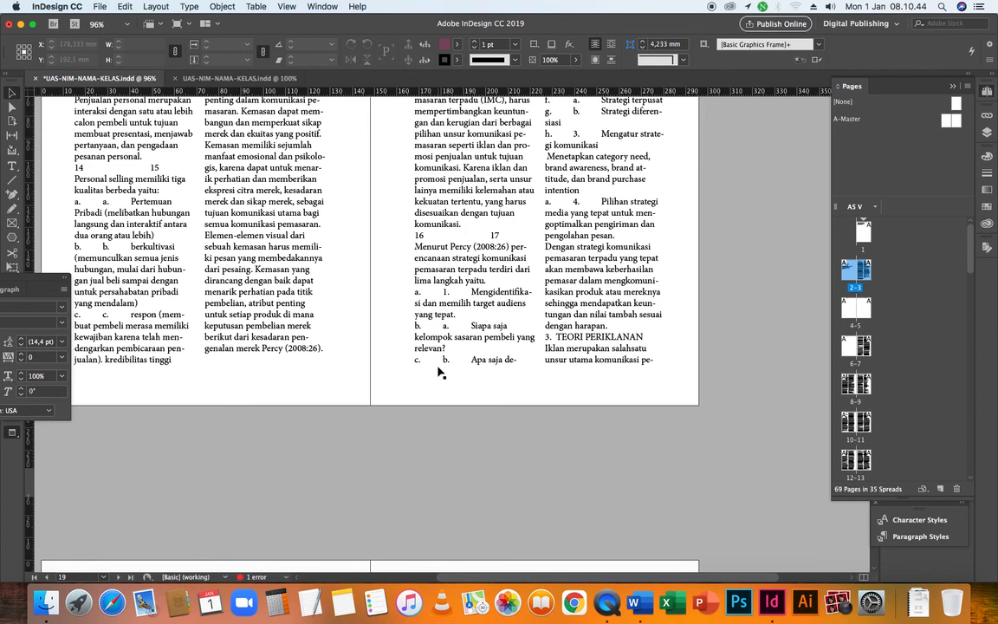
{"action": "scroll", "coordinate": [440, 371], "scroll_direction": "down", "scroll_amount": 15}
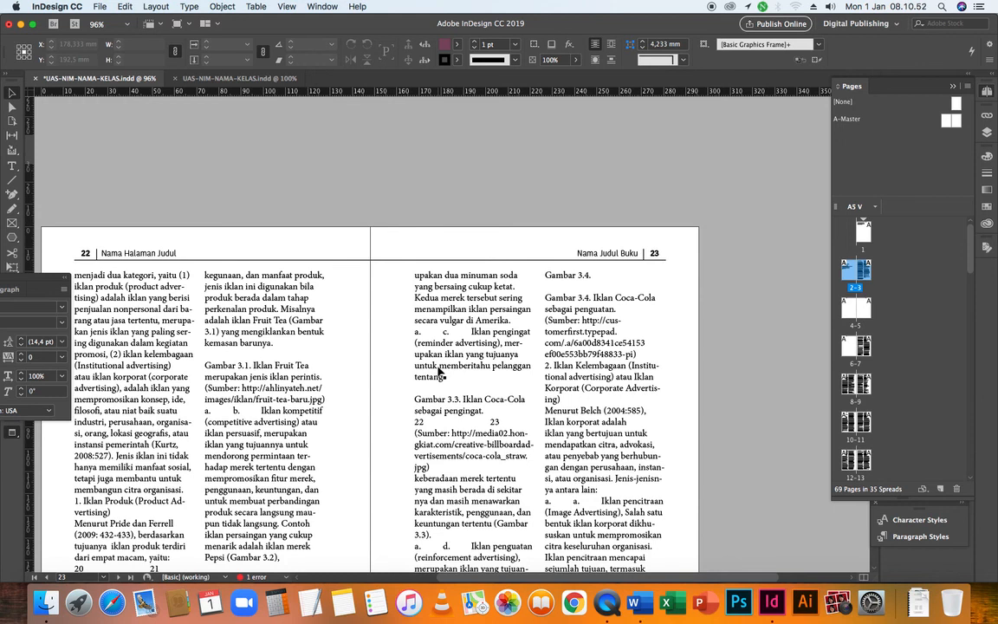
{"action": "scroll", "coordinate": [439, 372], "scroll_direction": "down", "scroll_amount": 10}
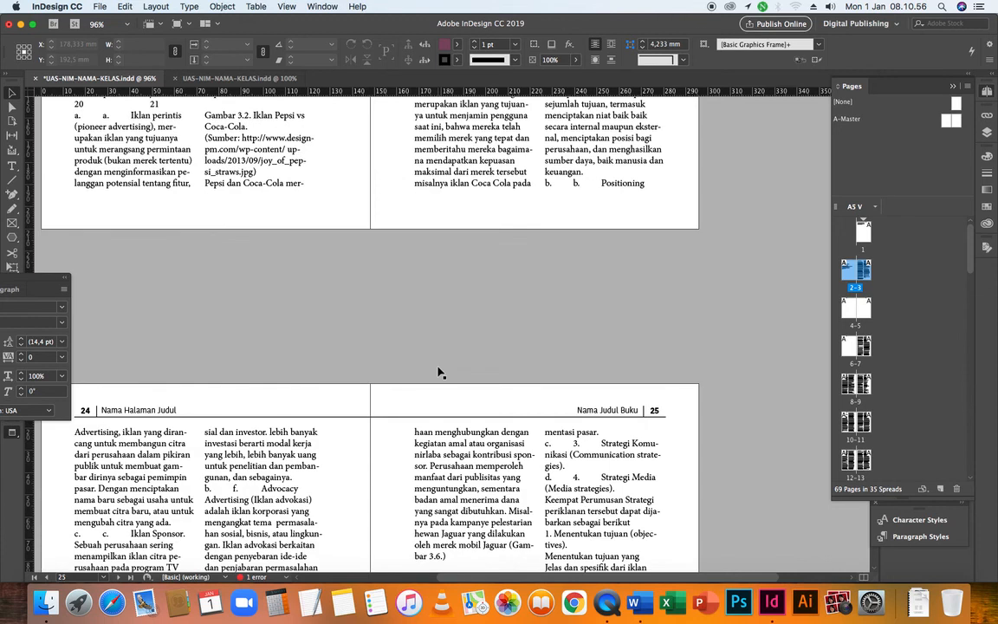
{"action": "scroll", "coordinate": [439, 372], "scroll_direction": "down", "scroll_amount": 8}
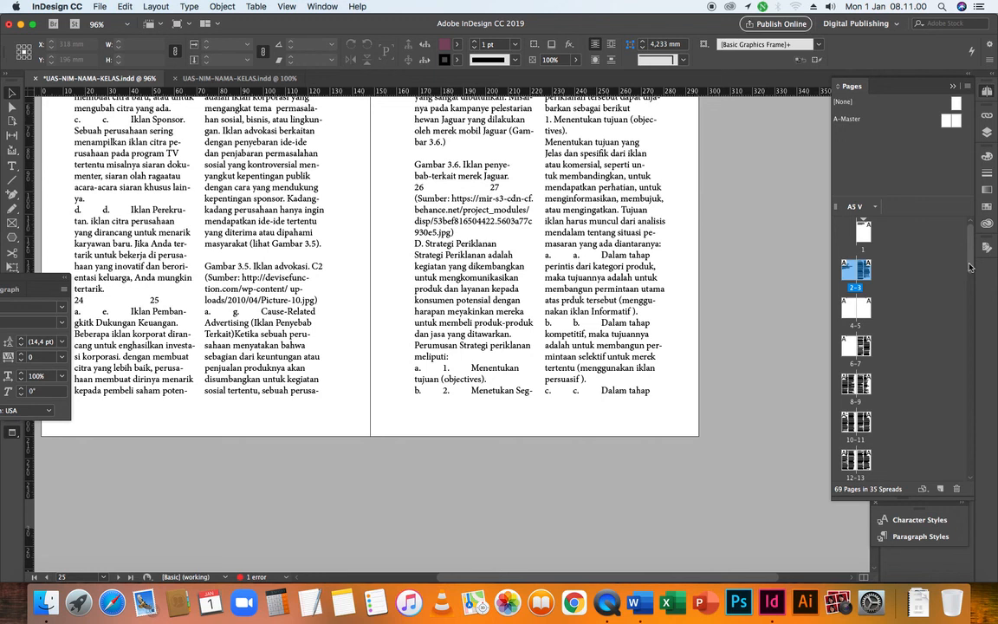
{"action": "left_click_drag", "start_coordinate": [970, 267], "coordinate": [971, 490]}
{"action": "left_click", "coordinate": [969, 418]}
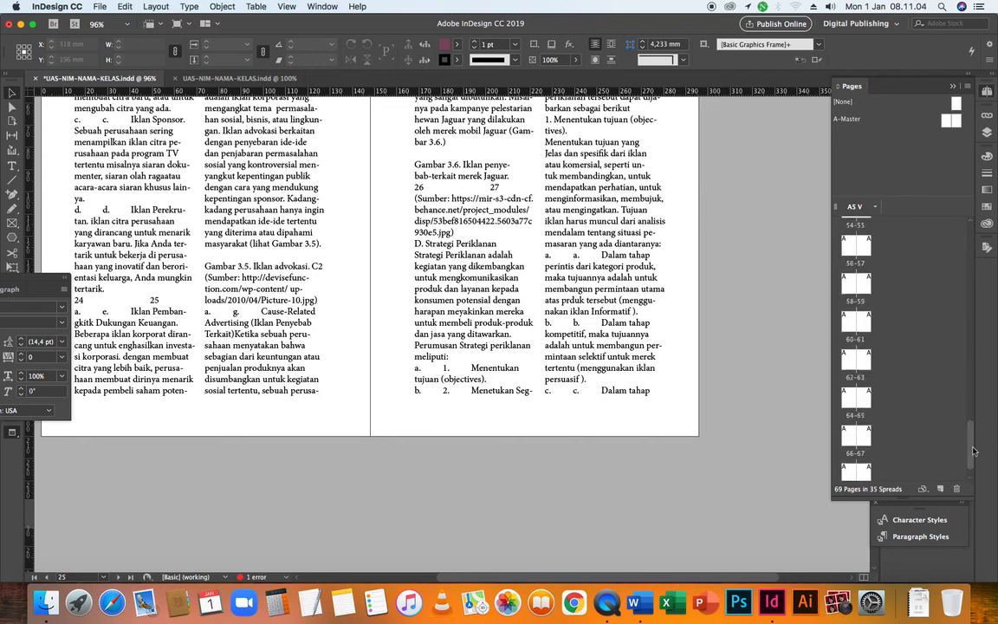
{"action": "left_click_drag", "start_coordinate": [972, 451], "coordinate": [970, 459]}
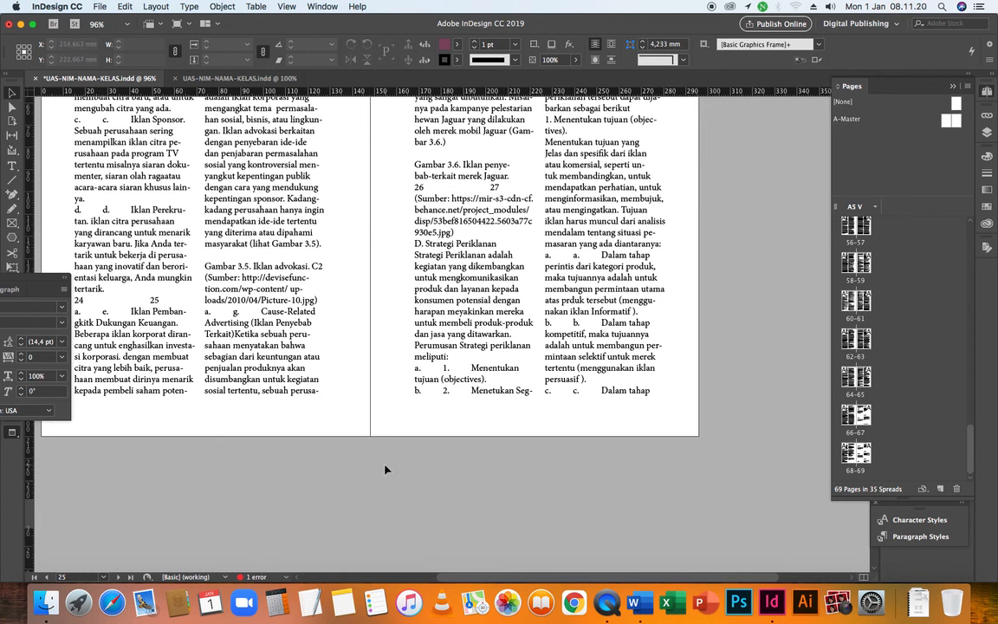
{"action": "scroll", "coordinate": [276, 333], "scroll_direction": "up", "scroll_amount": 5}
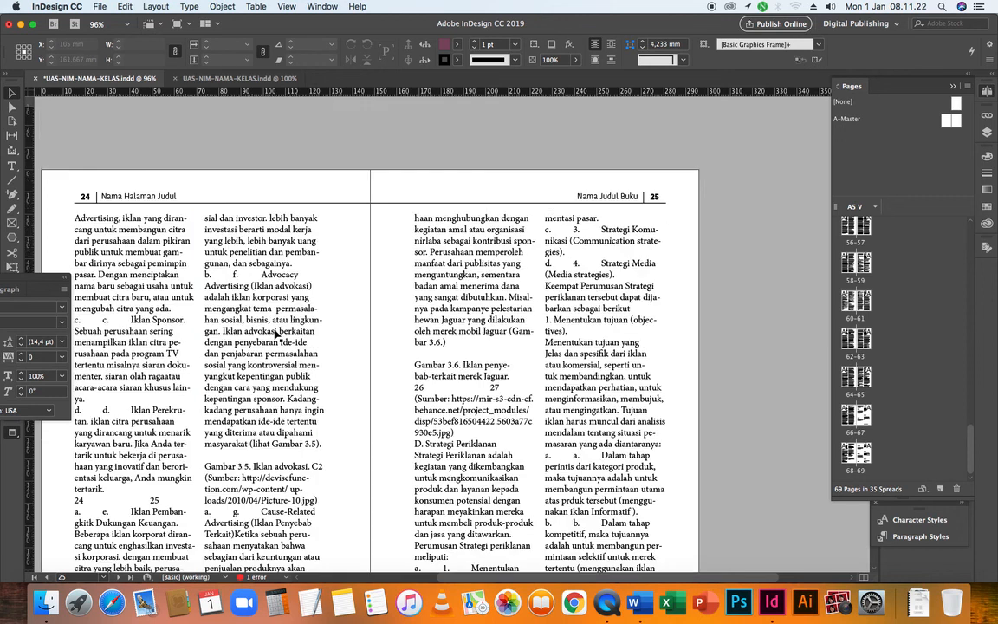
{"action": "scroll", "coordinate": [276, 332], "scroll_direction": "up", "scroll_amount": 15}
{"action": "scroll", "coordinate": [275, 335], "scroll_direction": "up", "scroll_amount": 20}
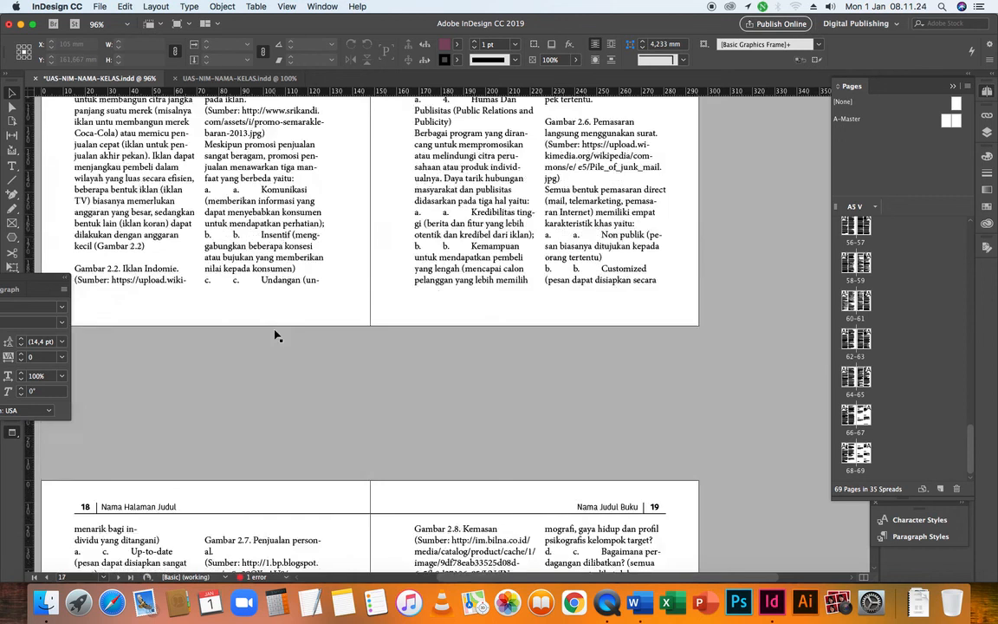
{"action": "scroll", "coordinate": [275, 335], "scroll_direction": "up", "scroll_amount": 15}
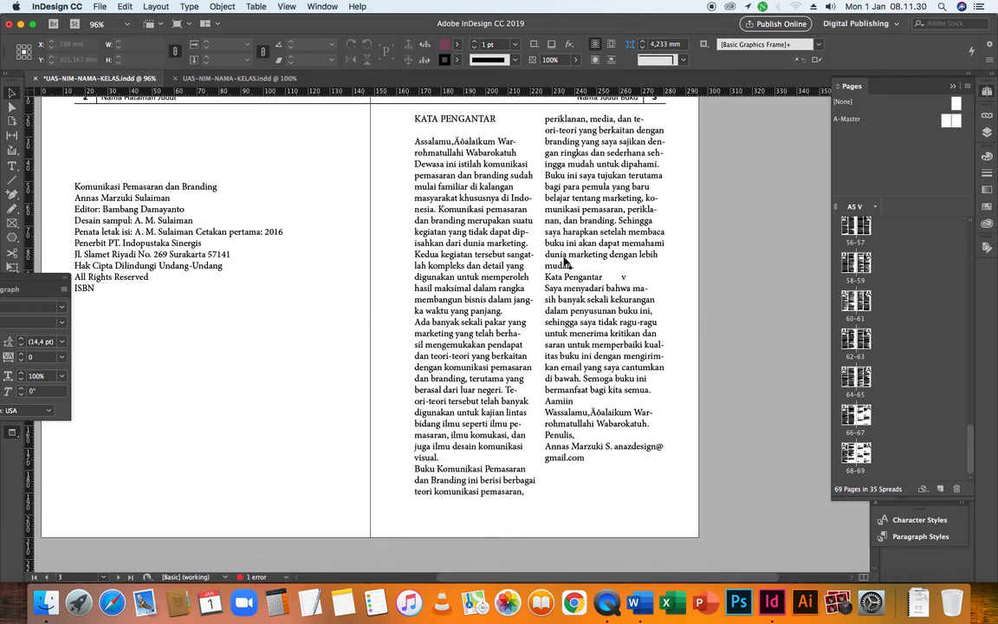
{"action": "scroll", "coordinate": [559, 414], "scroll_direction": "up", "scroll_amount": 5}
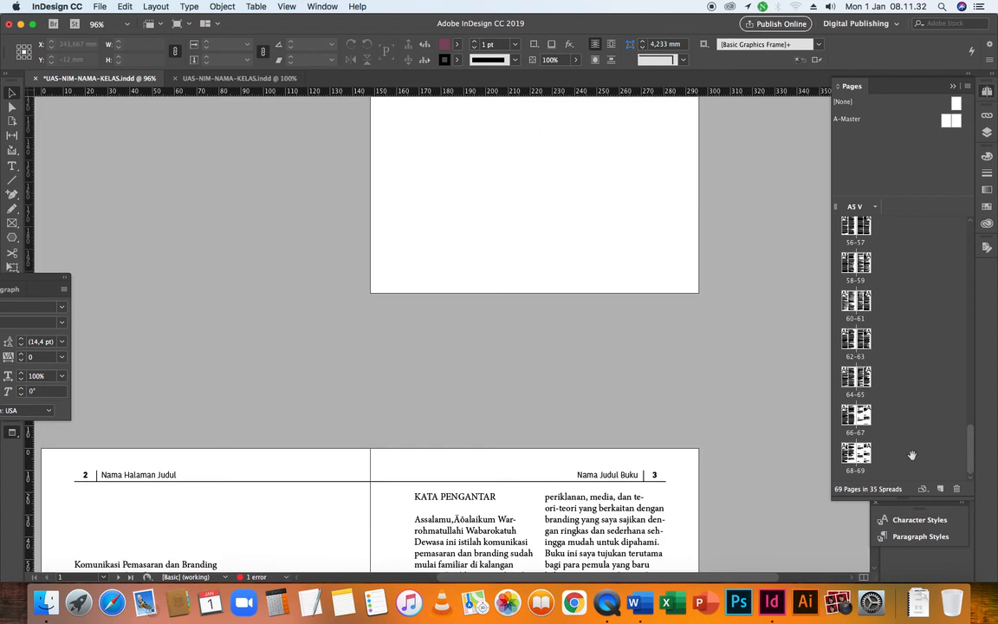
Go to page 69, select its second-column text frame, and insert 10 A-Master pages after page 69
{"action": "double_click", "coordinate": [859, 457]}
{"action": "left_click", "coordinate": [604, 418]}
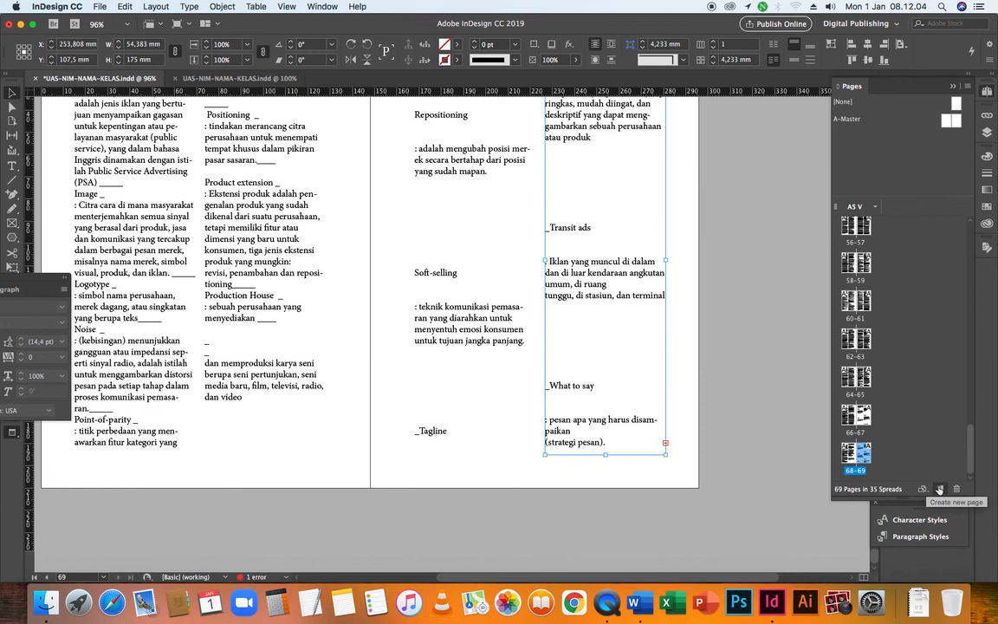
{"action": "right_click", "coordinate": [867, 458]}
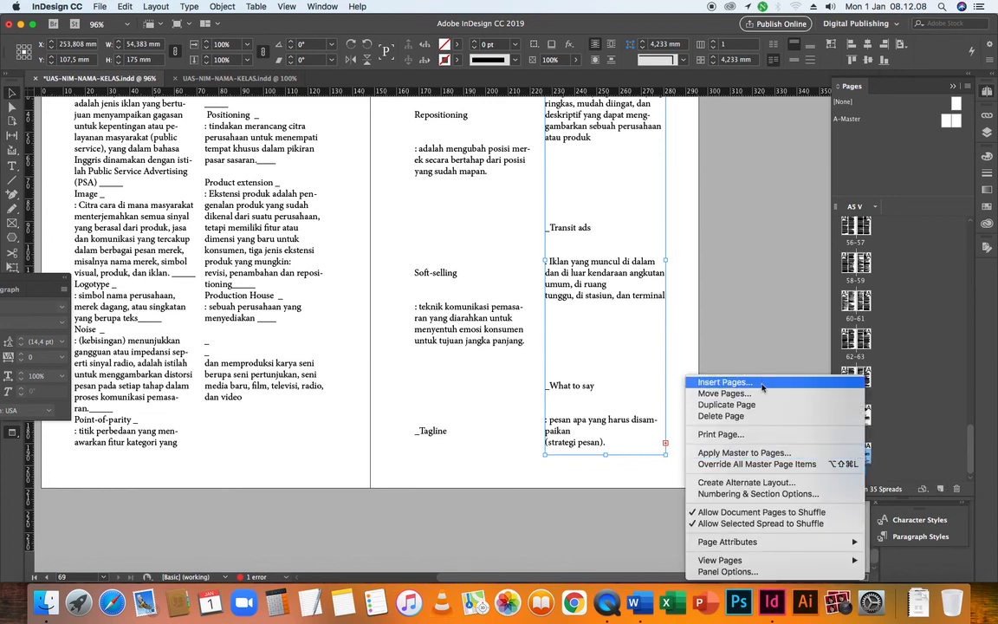
{"action": "left_click", "coordinate": [887, 462]}
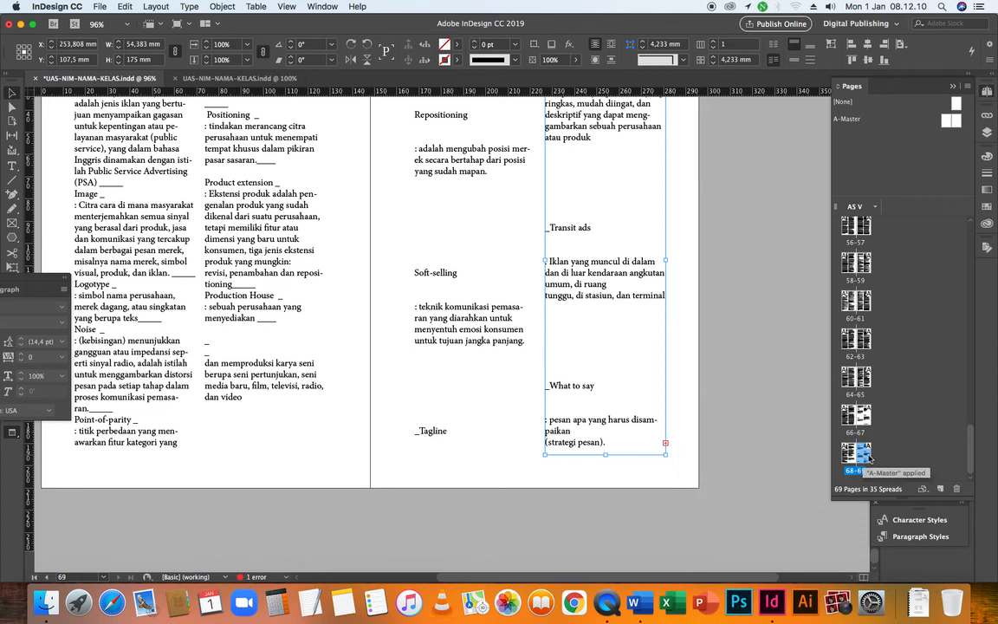
{"action": "right_click", "coordinate": [871, 457]}
{"action": "left_click", "coordinate": [728, 381]}
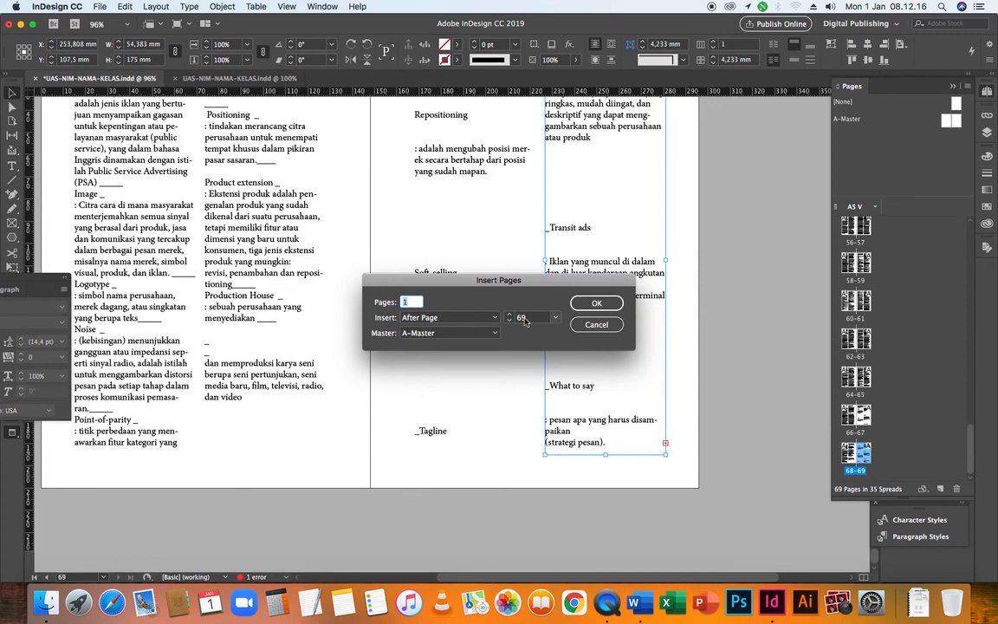
{"action": "left_click", "coordinate": [410, 302]}
{"action": "type", "text": "0"}
{"action": "left_click", "coordinate": [594, 303]}
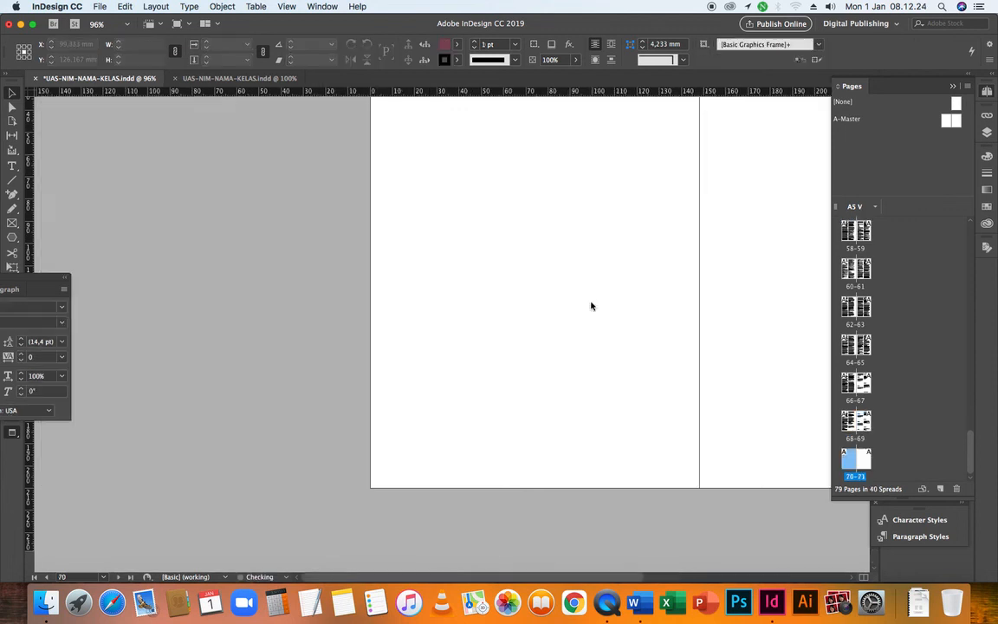
Load the overset text from page 69's second-column frame and autoflow it into the new pages, starting in page 70's first column
{"action": "scroll", "coordinate": [864, 448], "scroll_direction": "down", "scroll_amount": 3}
{"action": "scroll", "coordinate": [863, 447], "scroll_direction": "down", "scroll_amount": 1}
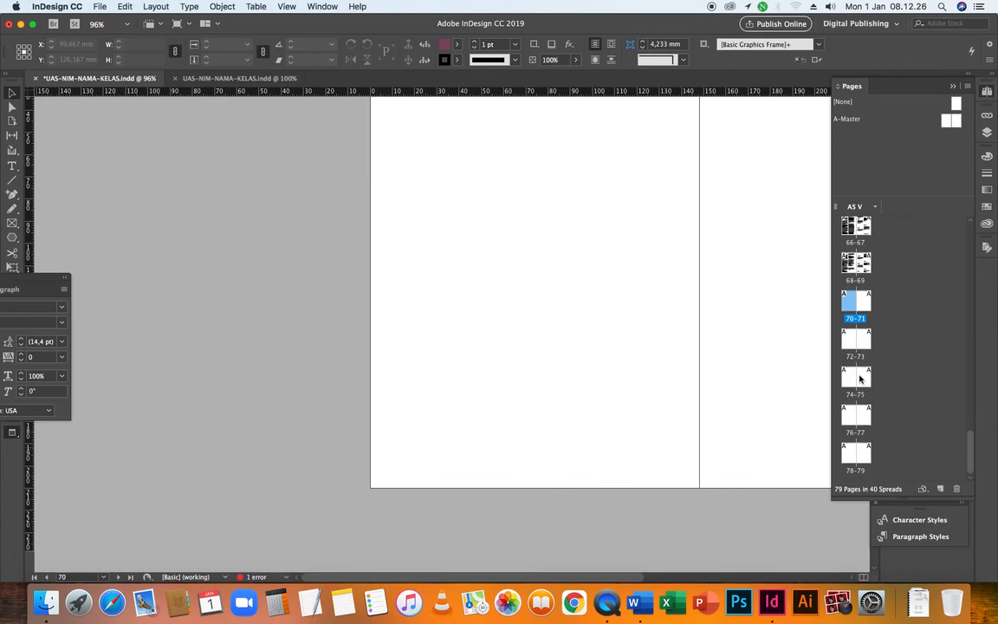
{"action": "double_click", "coordinate": [864, 270]}
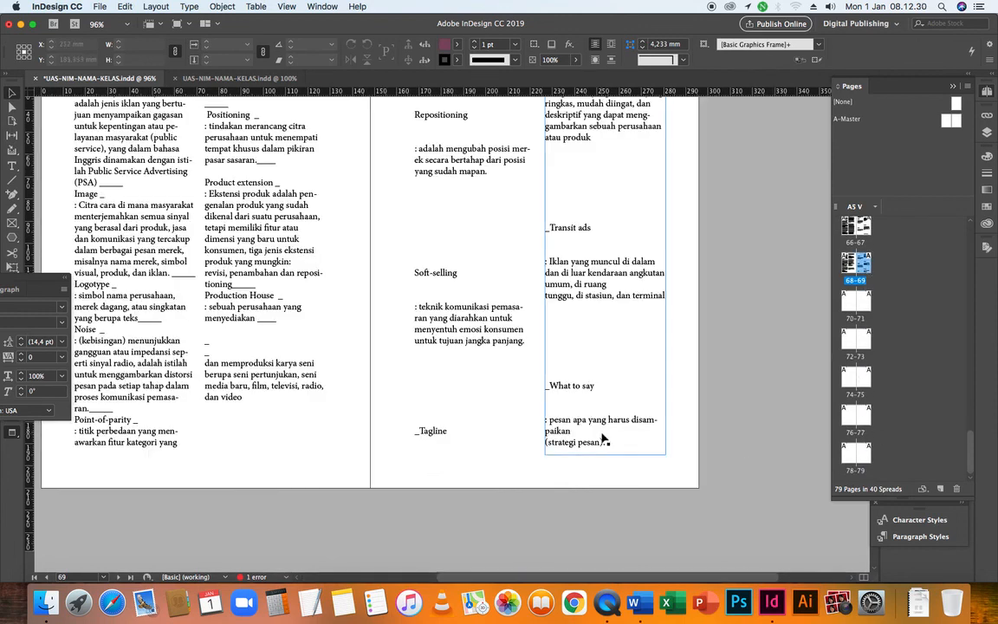
{"action": "left_click", "coordinate": [636, 442]}
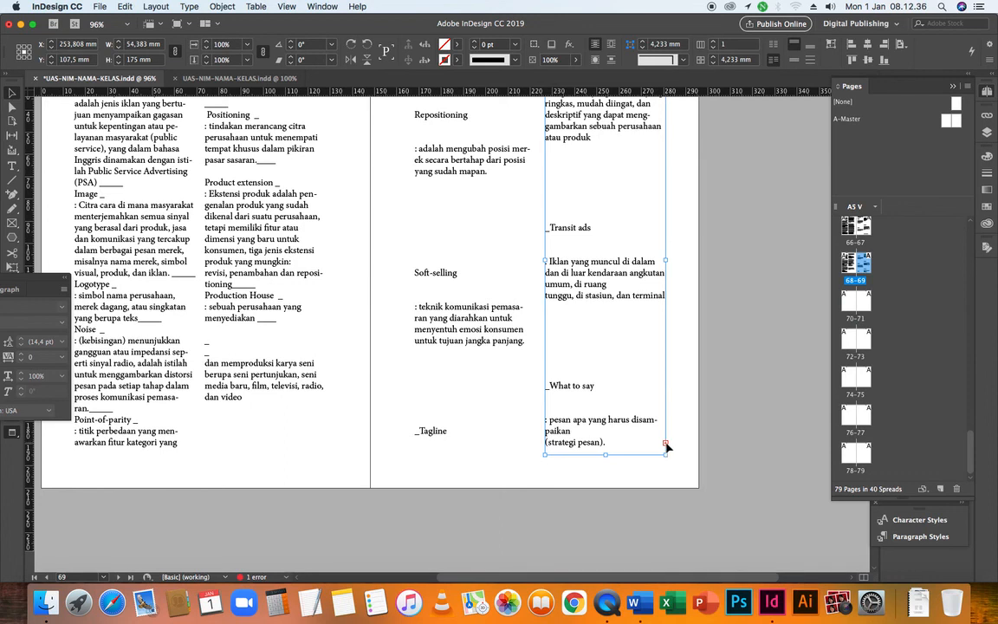
{"action": "left_click", "coordinate": [665, 442]}
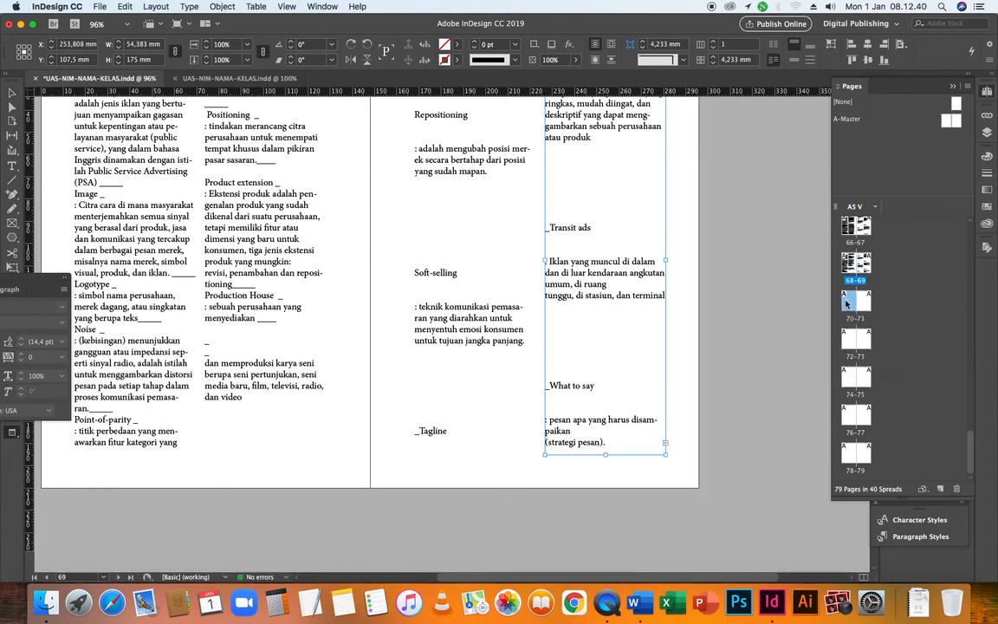
{"action": "double_click", "coordinate": [848, 301]}
{"action": "scroll", "coordinate": [678, 425], "scroll_direction": "down", "scroll_amount": 2}
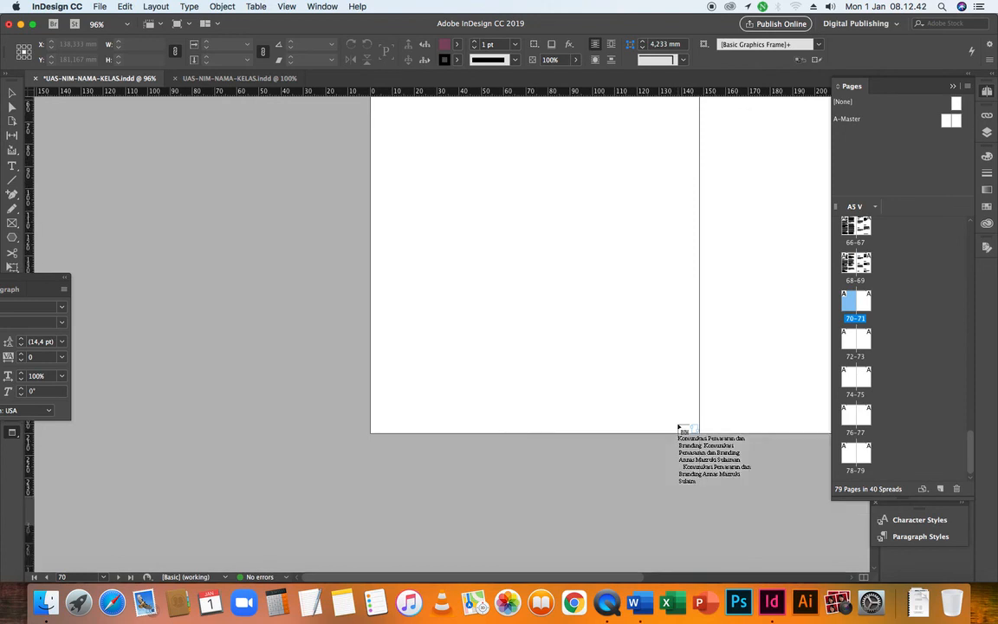
{"action": "scroll", "coordinate": [678, 426], "scroll_direction": "up", "scroll_amount": 5}
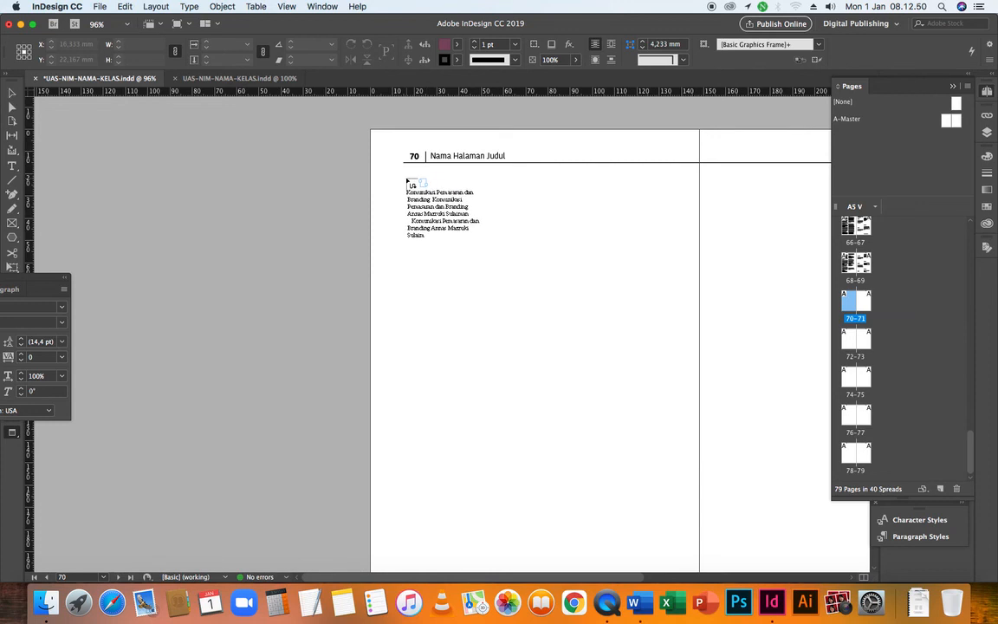
{"action": "left_click", "coordinate": [409, 186], "text": "shift"}
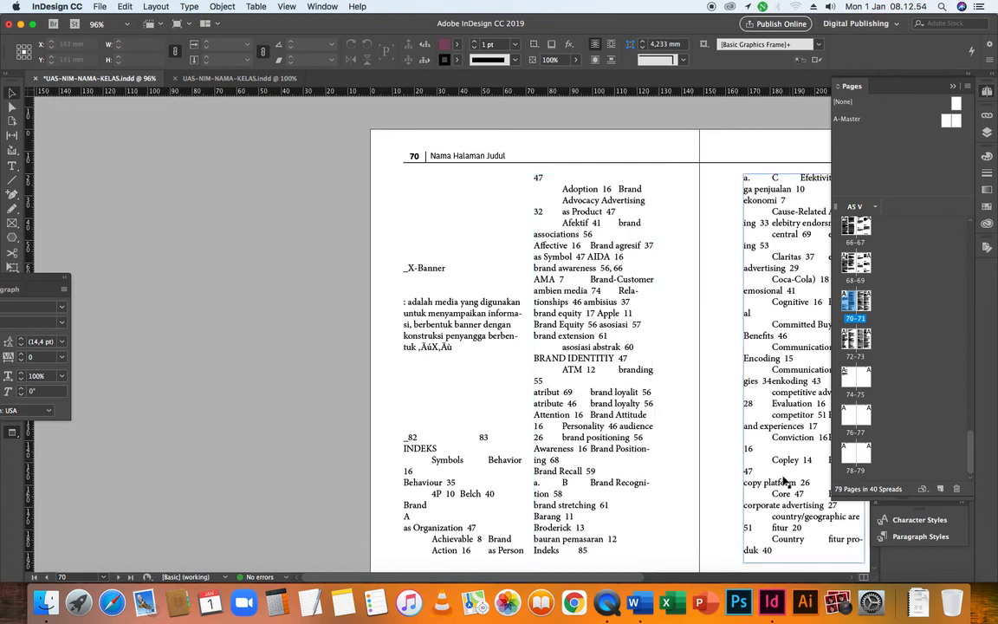
Review the flowed INDEKS text on the spreads from page 70 towards page 74
{"action": "left_click_drag", "start_coordinate": [632, 577], "coordinate": [724, 576]}
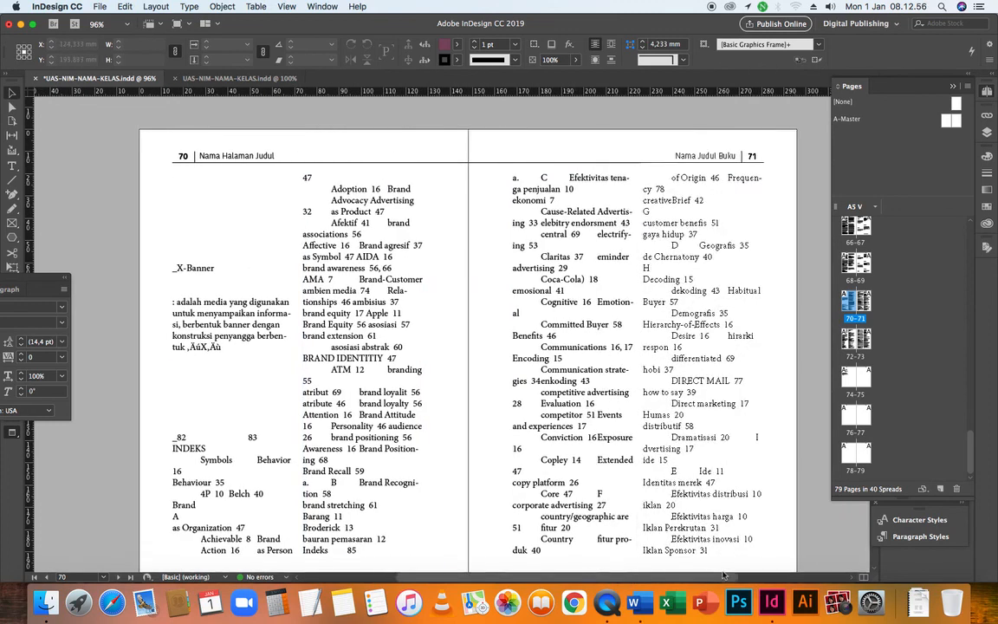
{"action": "scroll", "coordinate": [690, 481], "scroll_direction": "down", "scroll_amount": 10}
{"action": "scroll", "coordinate": [546, 419], "scroll_direction": "down", "scroll_amount": 5}
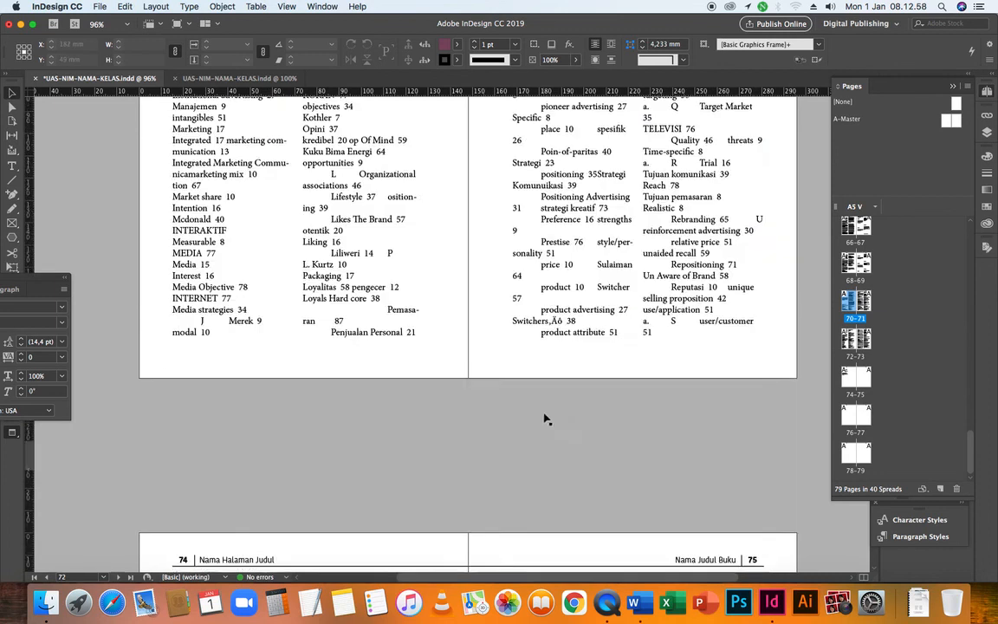
Inspect the end of the flowed text on page 74, select its text frame, and check the following spread, pages 76–77
{"action": "scroll", "coordinate": [608, 392], "scroll_direction": "down", "scroll_amount": 8}
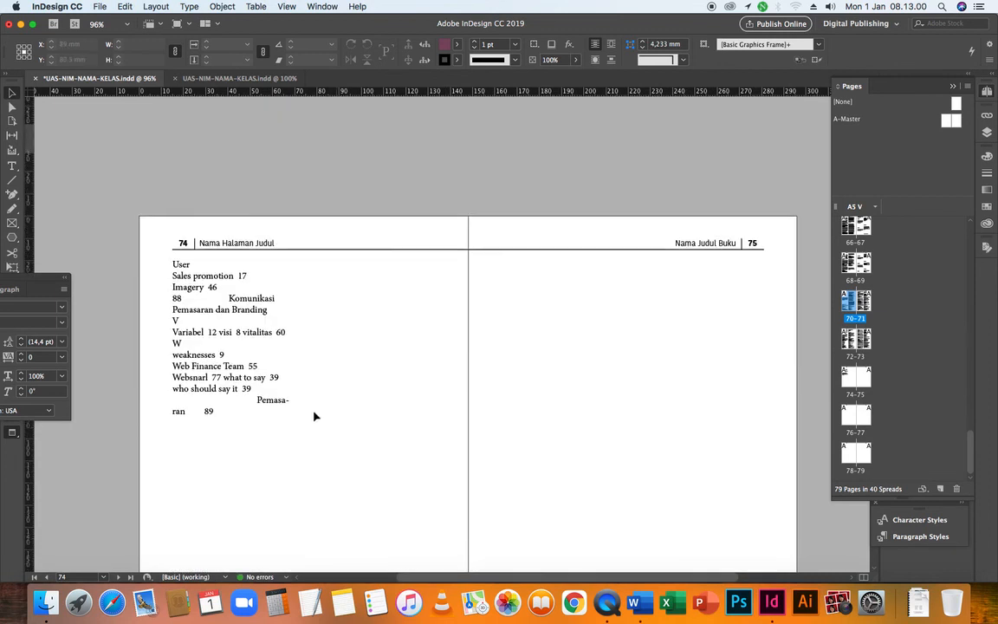
{"action": "left_click", "coordinate": [246, 412]}
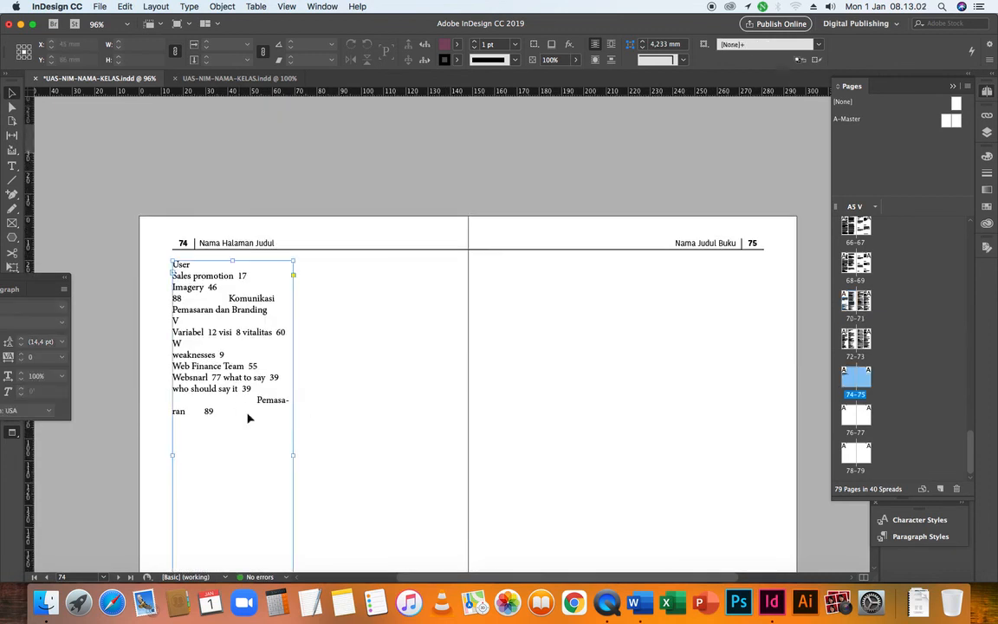
{"action": "scroll", "coordinate": [606, 433], "scroll_direction": "down", "scroll_amount": 8}
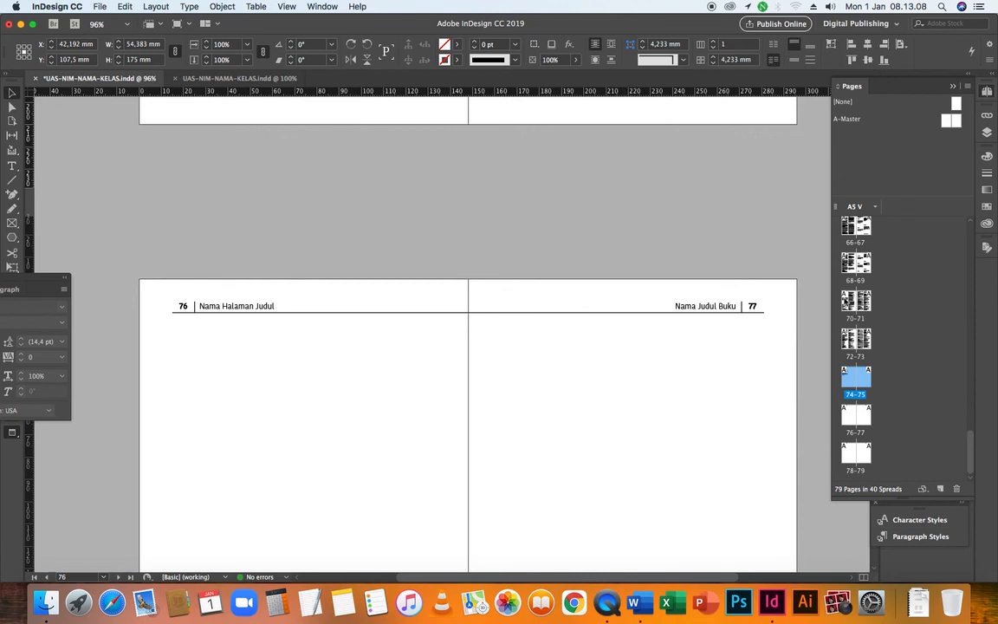
Review the flowed two-column text backwards through the spreads, from page 76 to the KOMUNIKASI PEMASARAN chapter opening on page 12
{"action": "scroll", "coordinate": [858, 330], "scroll_direction": "up", "scroll_amount": 3}
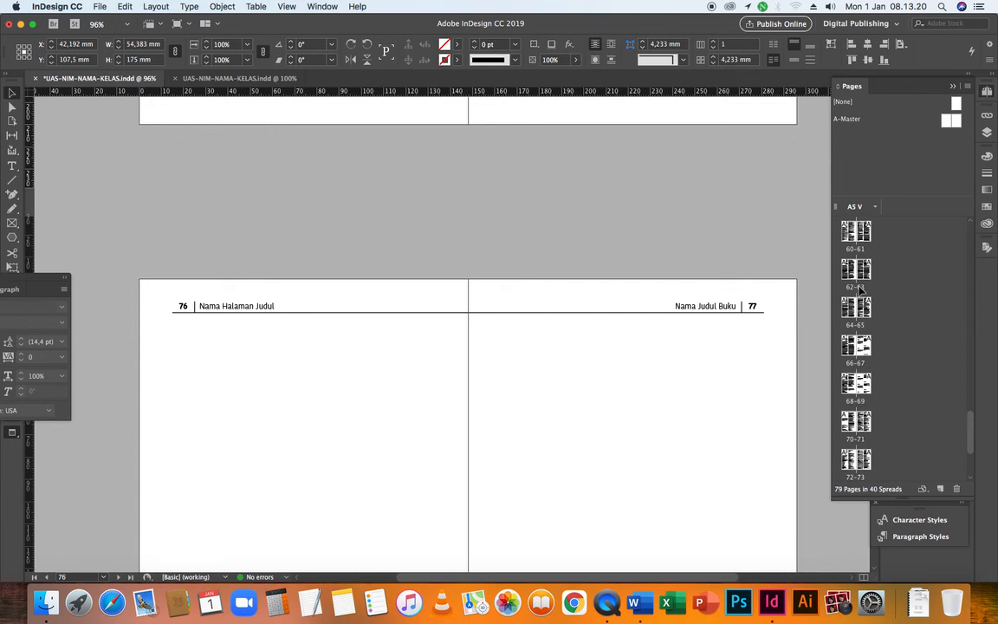
{"action": "scroll", "coordinate": [576, 323], "scroll_direction": "up", "scroll_amount": 15}
{"action": "scroll", "coordinate": [576, 323], "scroll_direction": "up", "scroll_amount": 15}
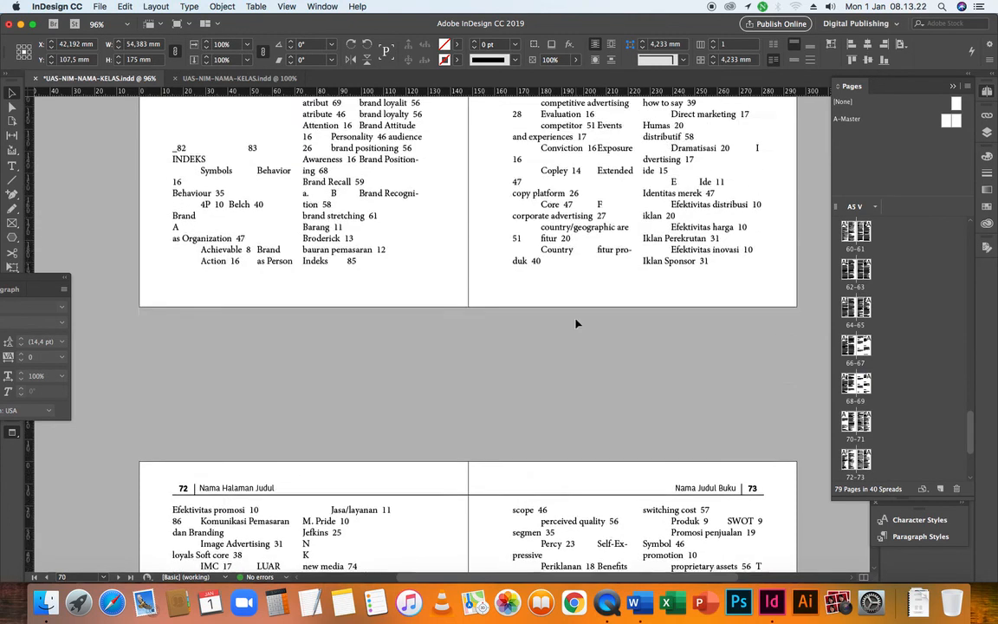
{"action": "scroll", "coordinate": [576, 323], "scroll_direction": "up", "scroll_amount": 12}
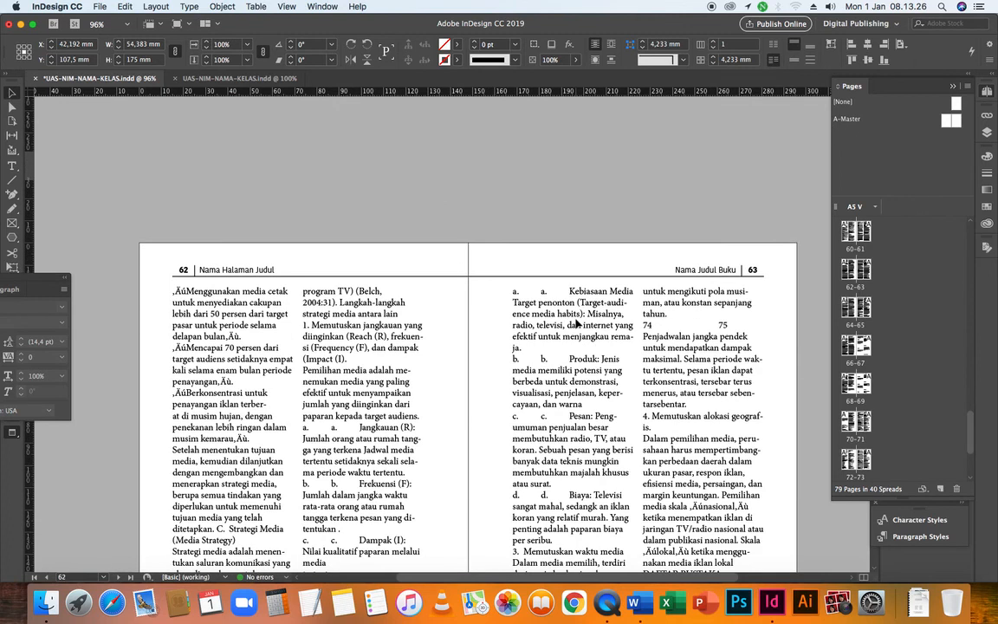
{"action": "scroll", "coordinate": [576, 323], "scroll_direction": "up", "scroll_amount": 15}
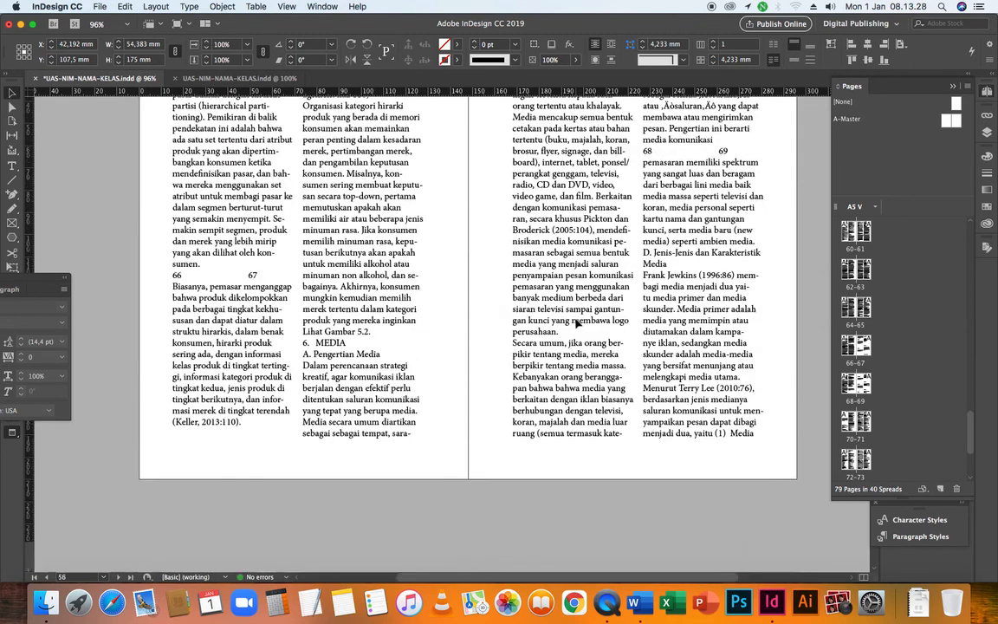
{"action": "scroll", "coordinate": [576, 323], "scroll_direction": "up", "scroll_amount": 15}
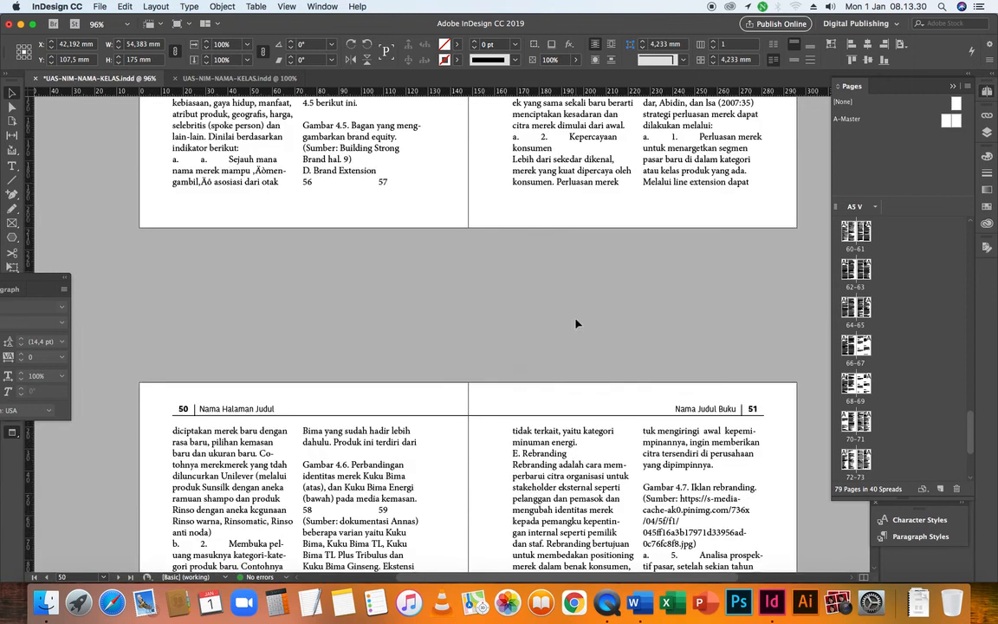
{"action": "scroll", "coordinate": [576, 323], "scroll_direction": "up", "scroll_amount": 15}
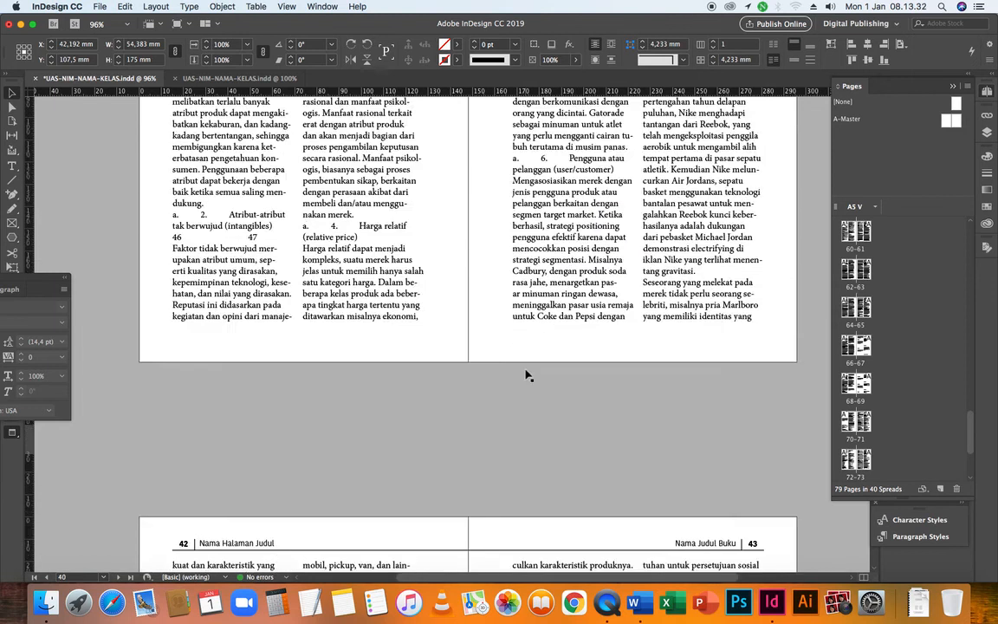
{"action": "scroll", "coordinate": [526, 375], "scroll_direction": "up", "scroll_amount": 15}
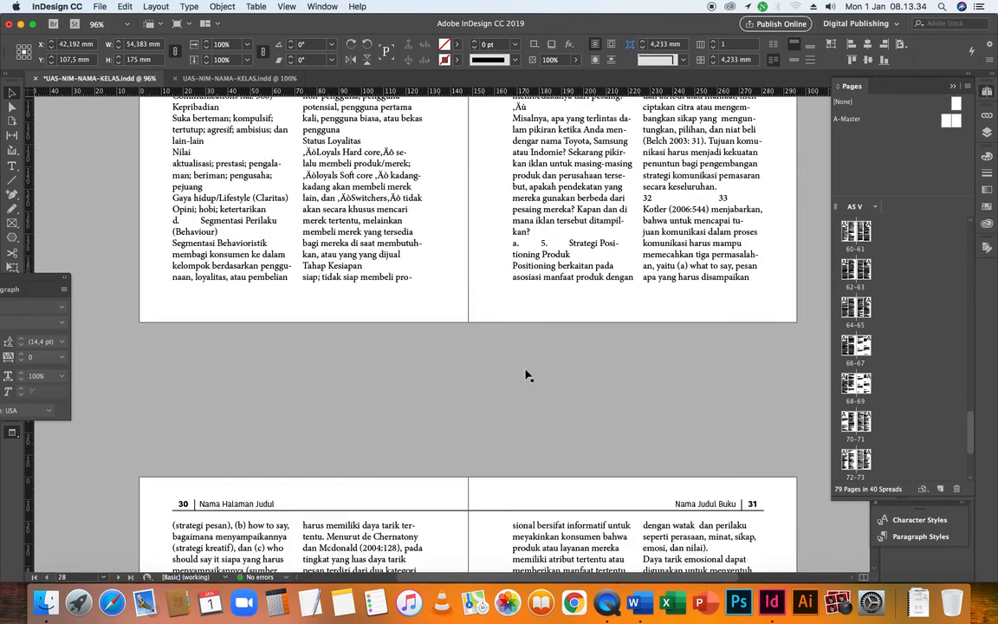
{"action": "scroll", "coordinate": [526, 375], "scroll_direction": "up", "scroll_amount": 15}
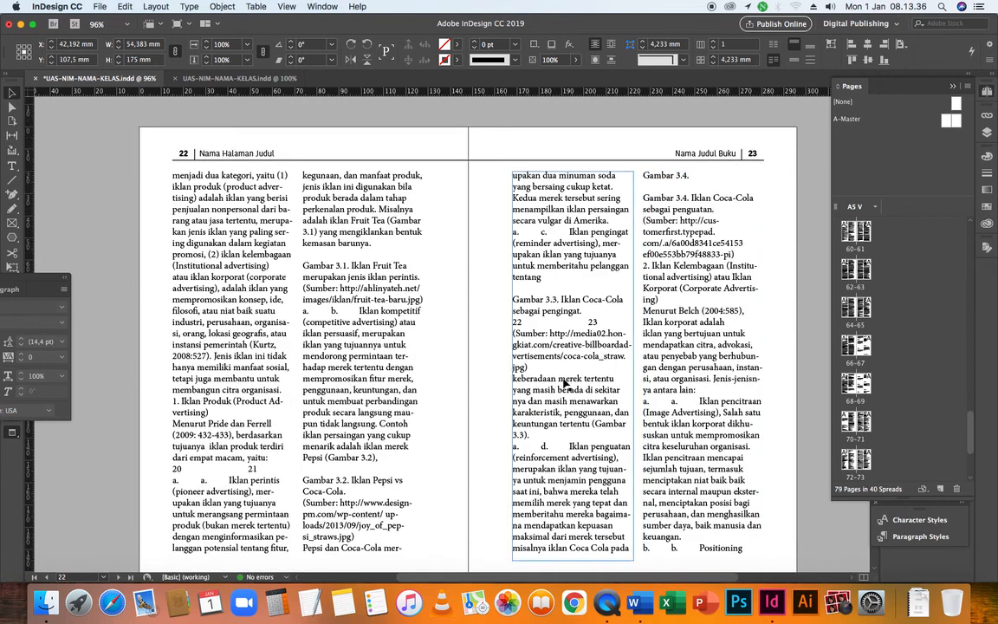
{"action": "left_click", "coordinate": [811, 343]}
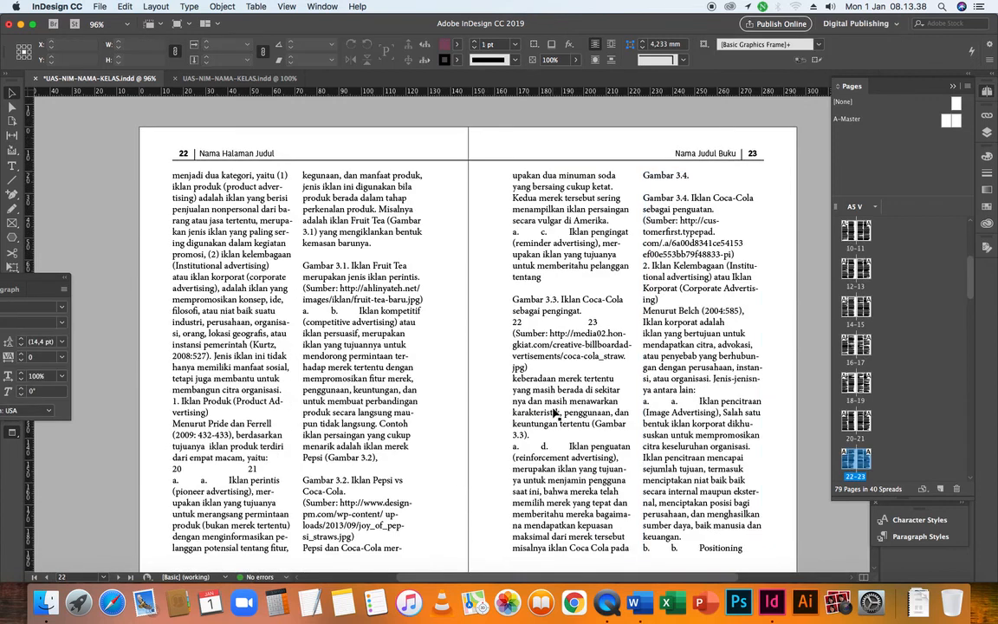
{"action": "scroll", "coordinate": [554, 414], "scroll_direction": "up", "scroll_amount": 4}
{"action": "scroll", "coordinate": [554, 414], "scroll_direction": "up", "scroll_amount": 12}
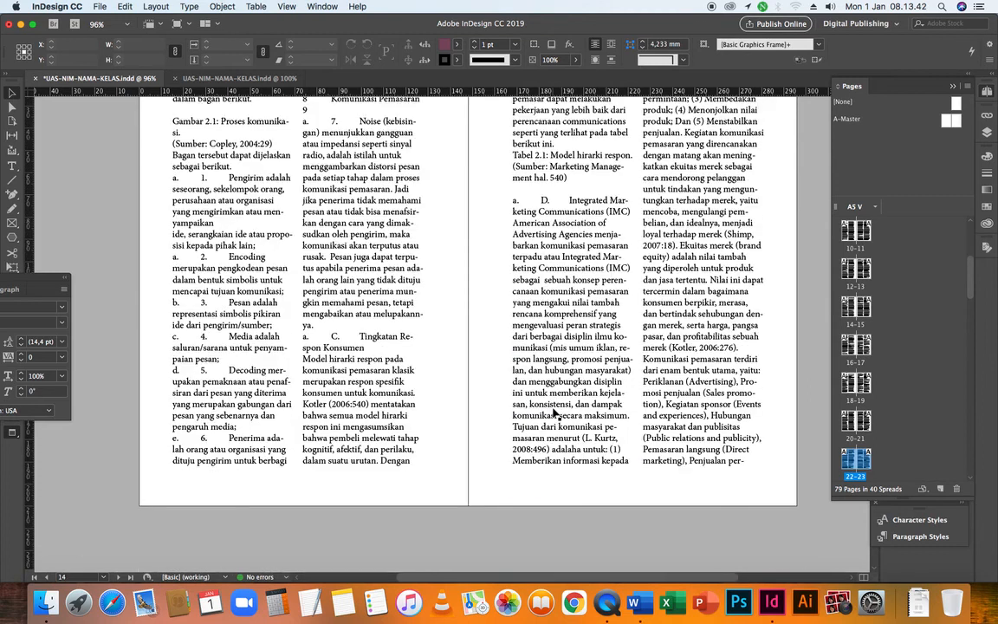
{"action": "scroll", "coordinate": [291, 394], "scroll_direction": "up", "scroll_amount": 8}
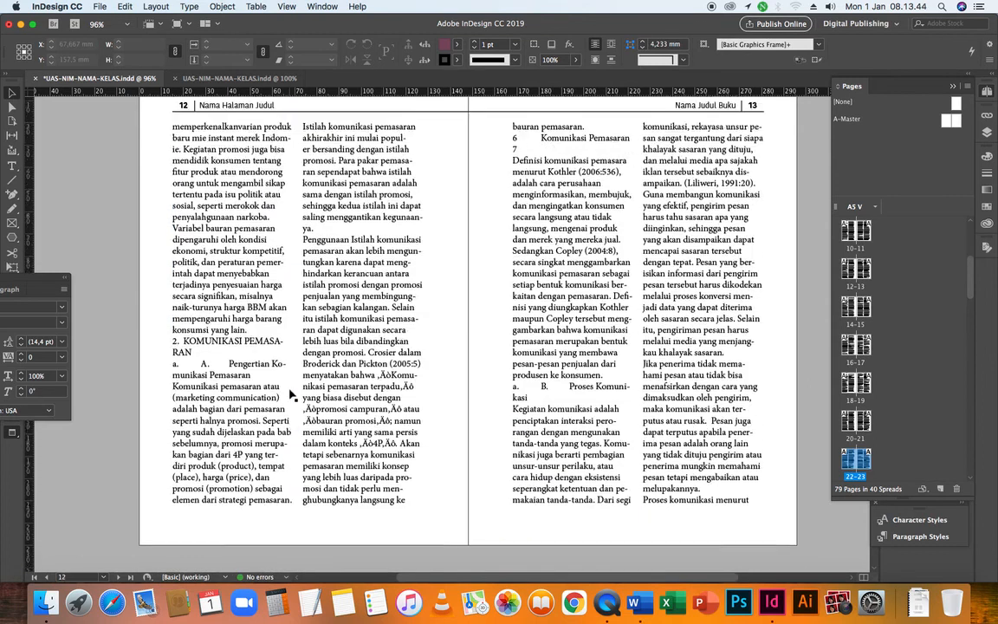